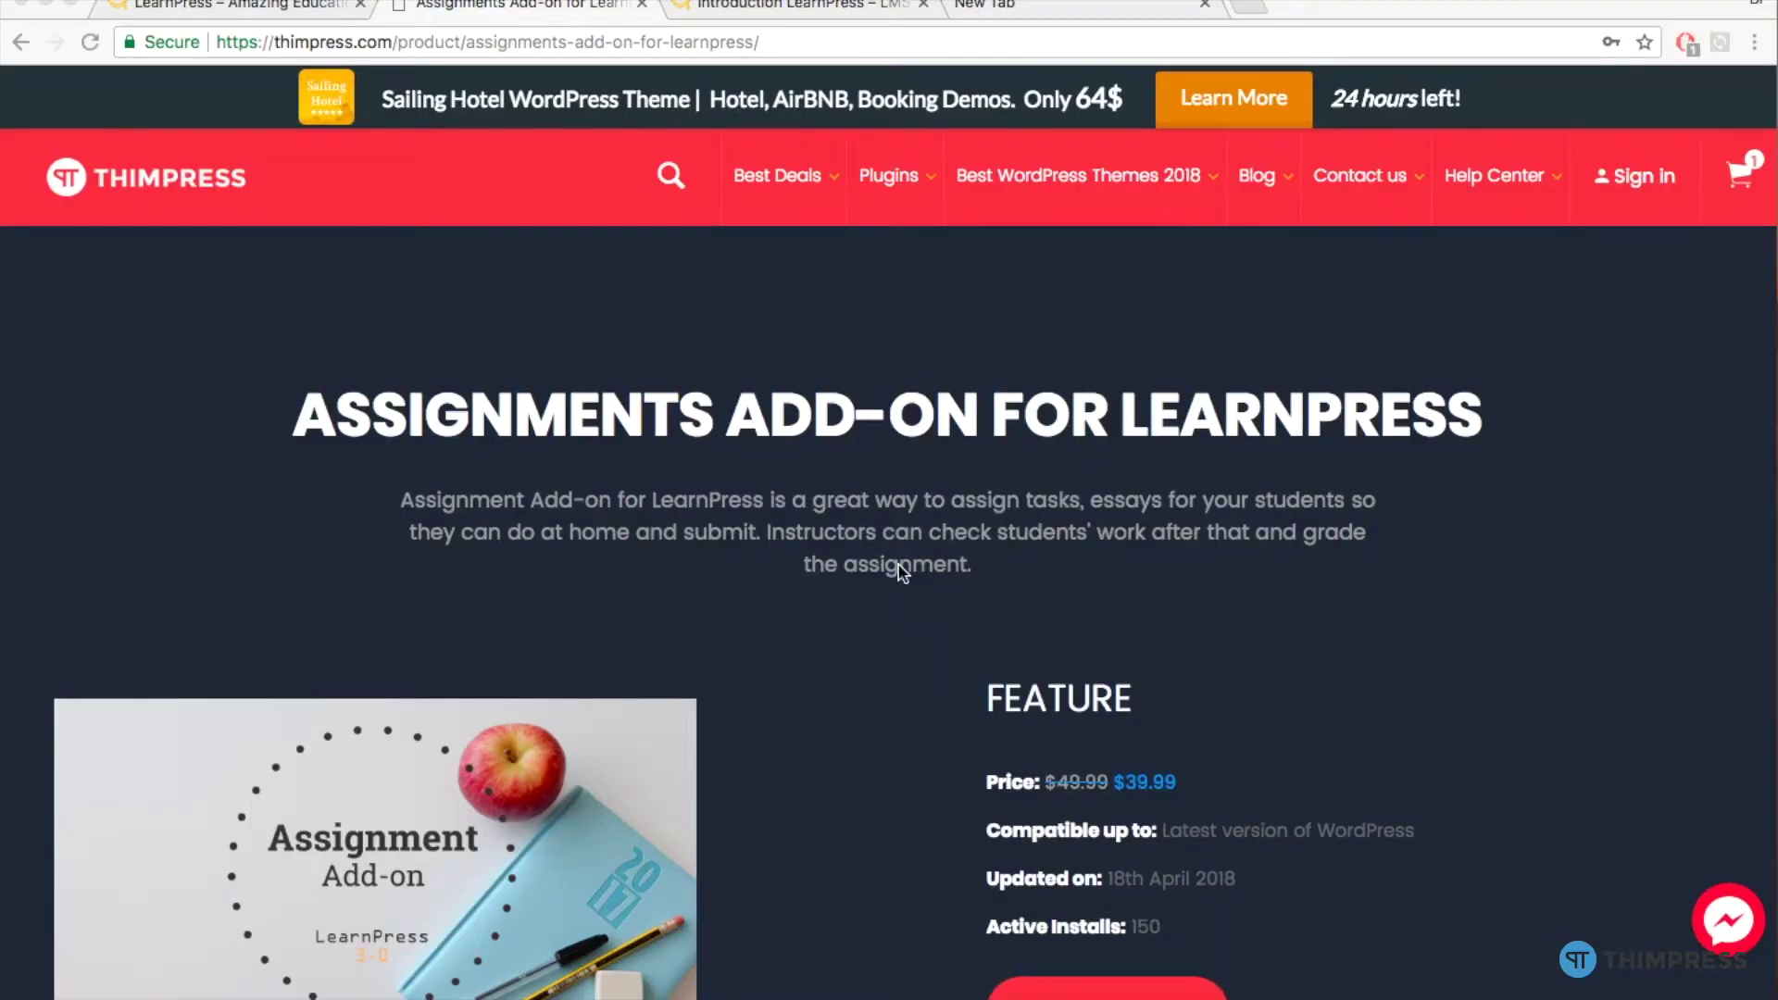
Go to the 'Introduction LearnPress' course page and bring Section 1's Assignment 1 into view
click(780, 6)
scroll(665, 336, down, 10)
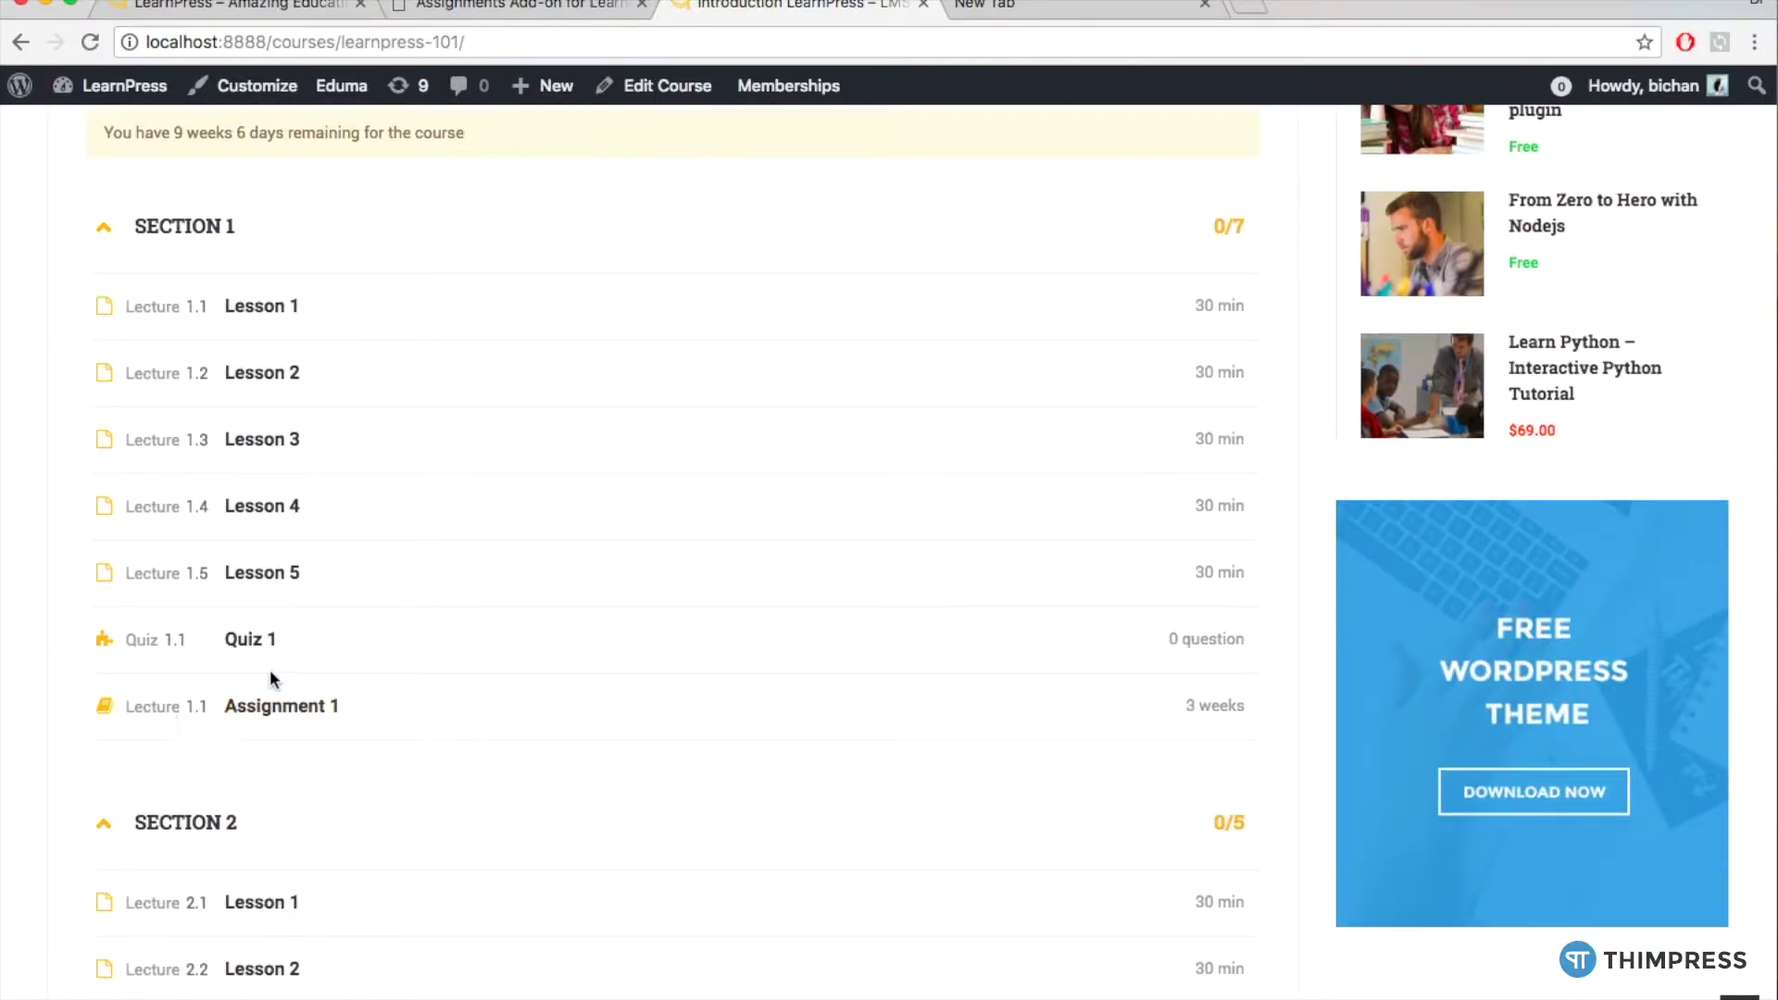
Start Assignment 1, read down to its Answer area, then return to the Eduma home page
click(250, 706)
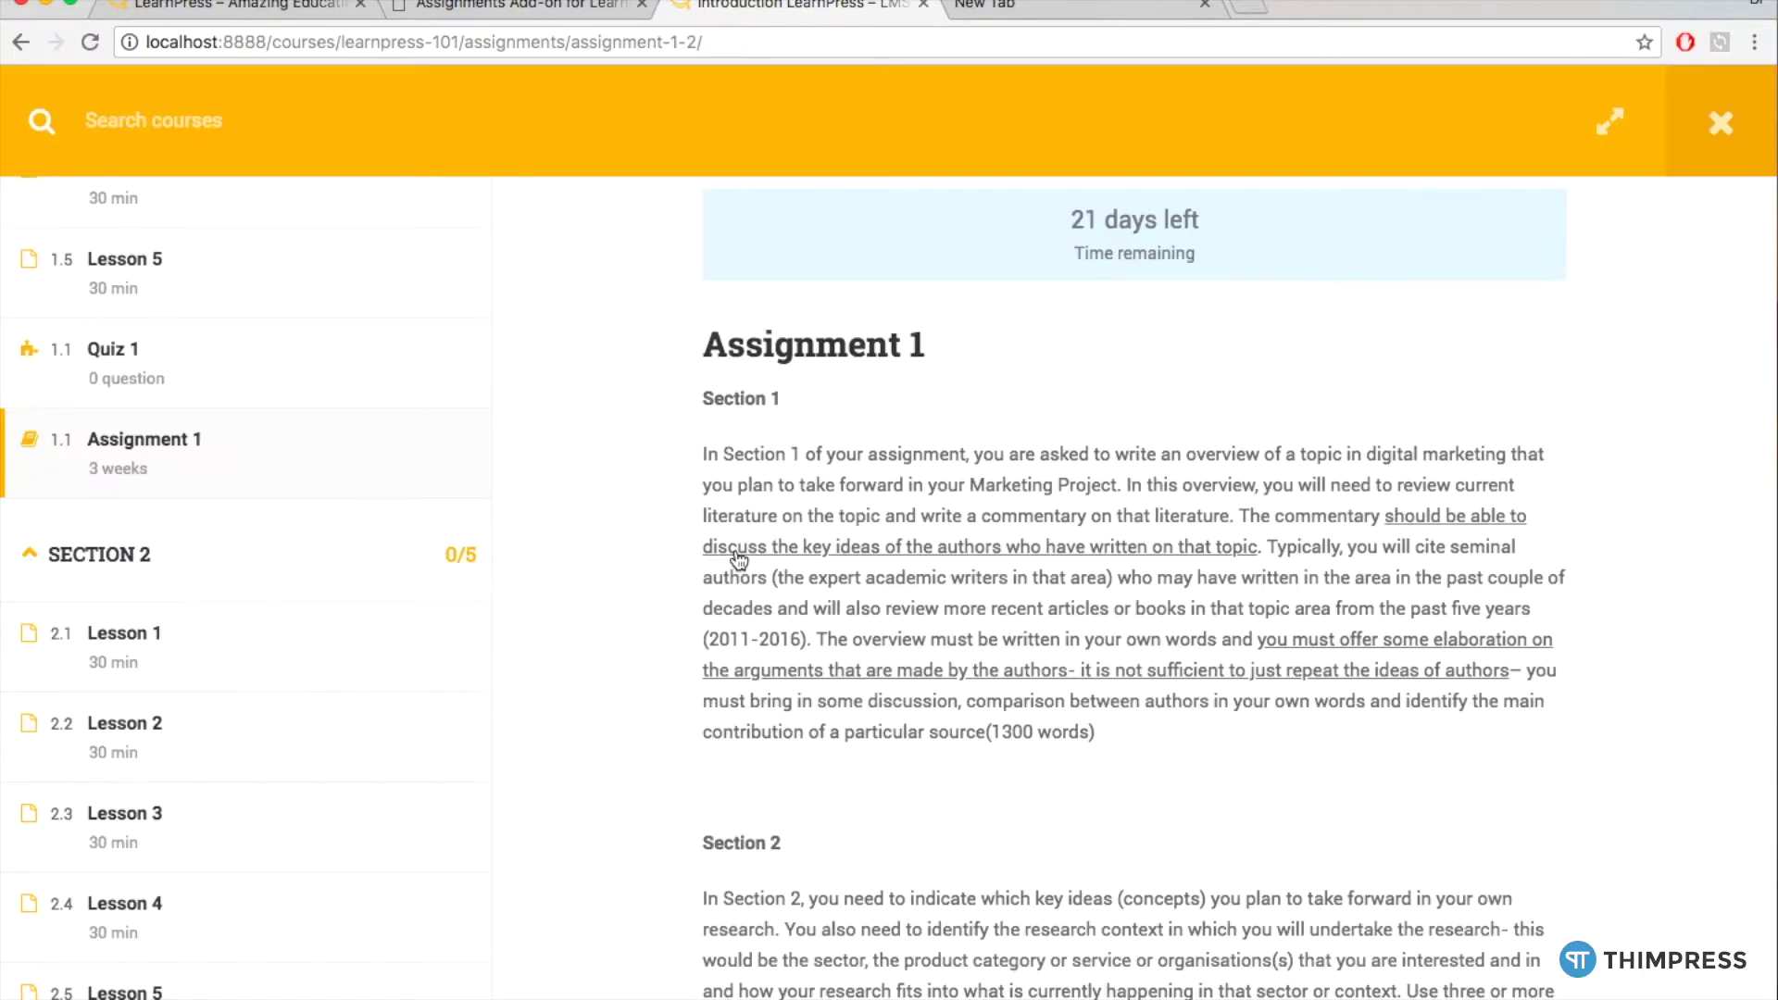
scroll(738, 558, down, 20)
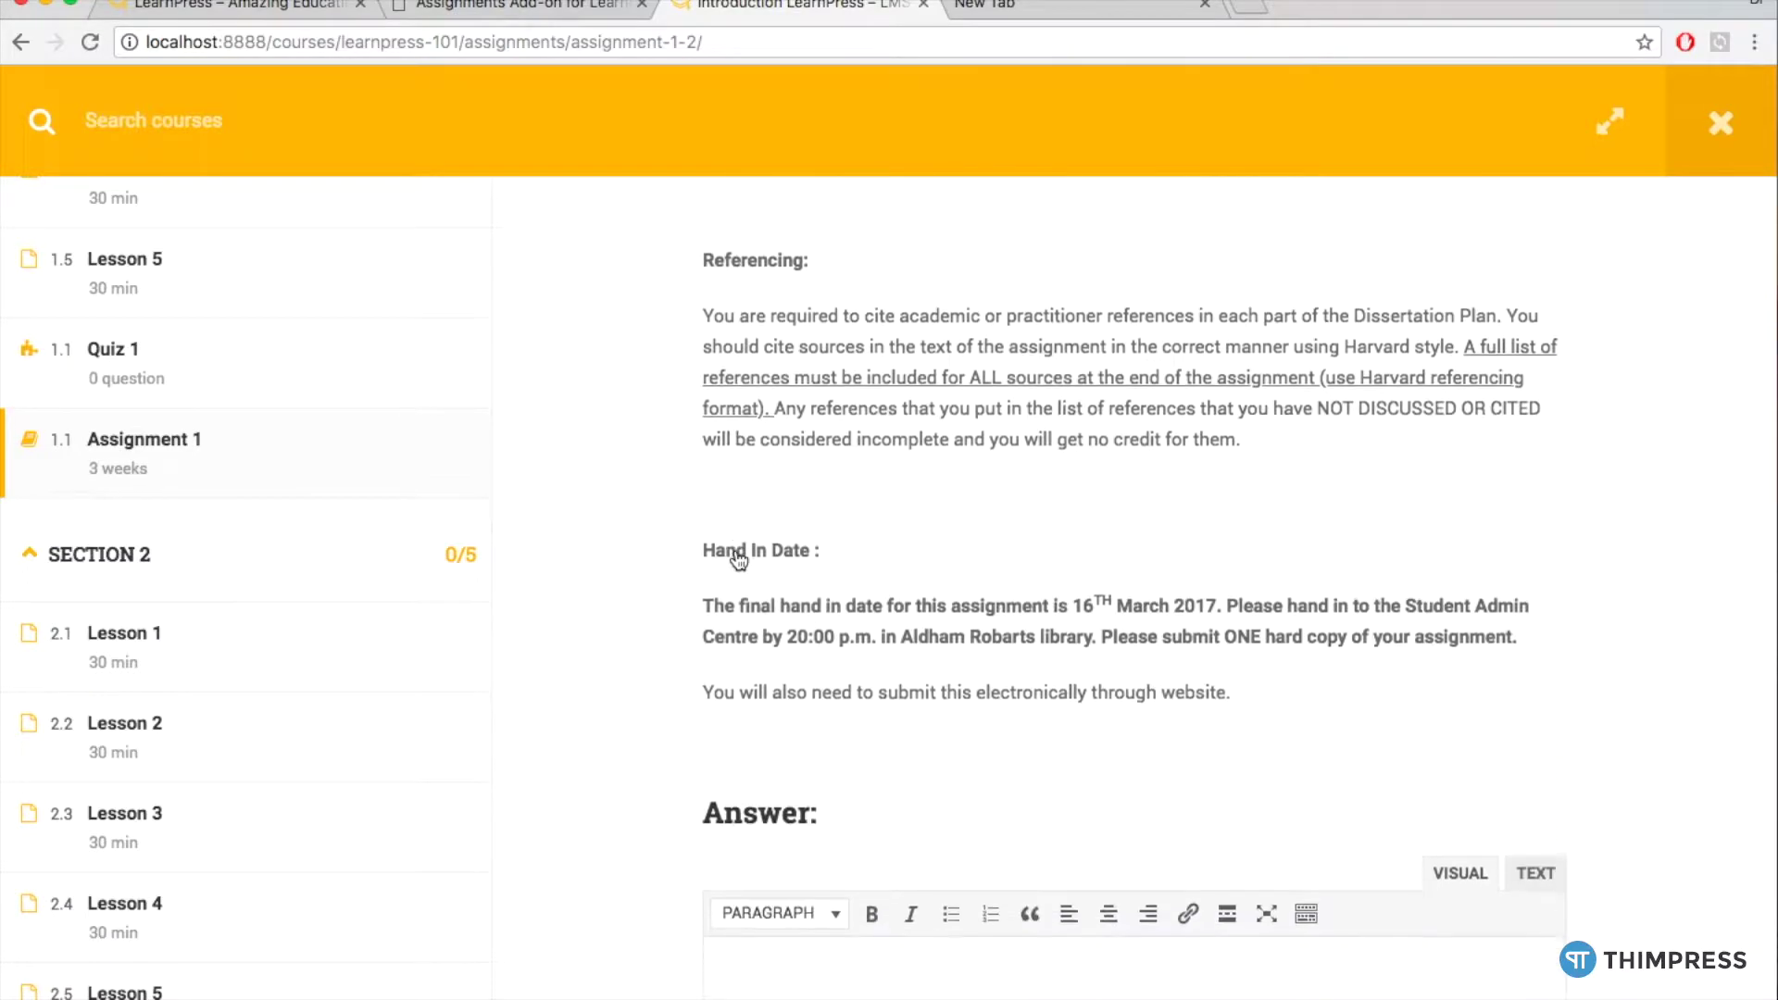
scroll(738, 559, down, 10)
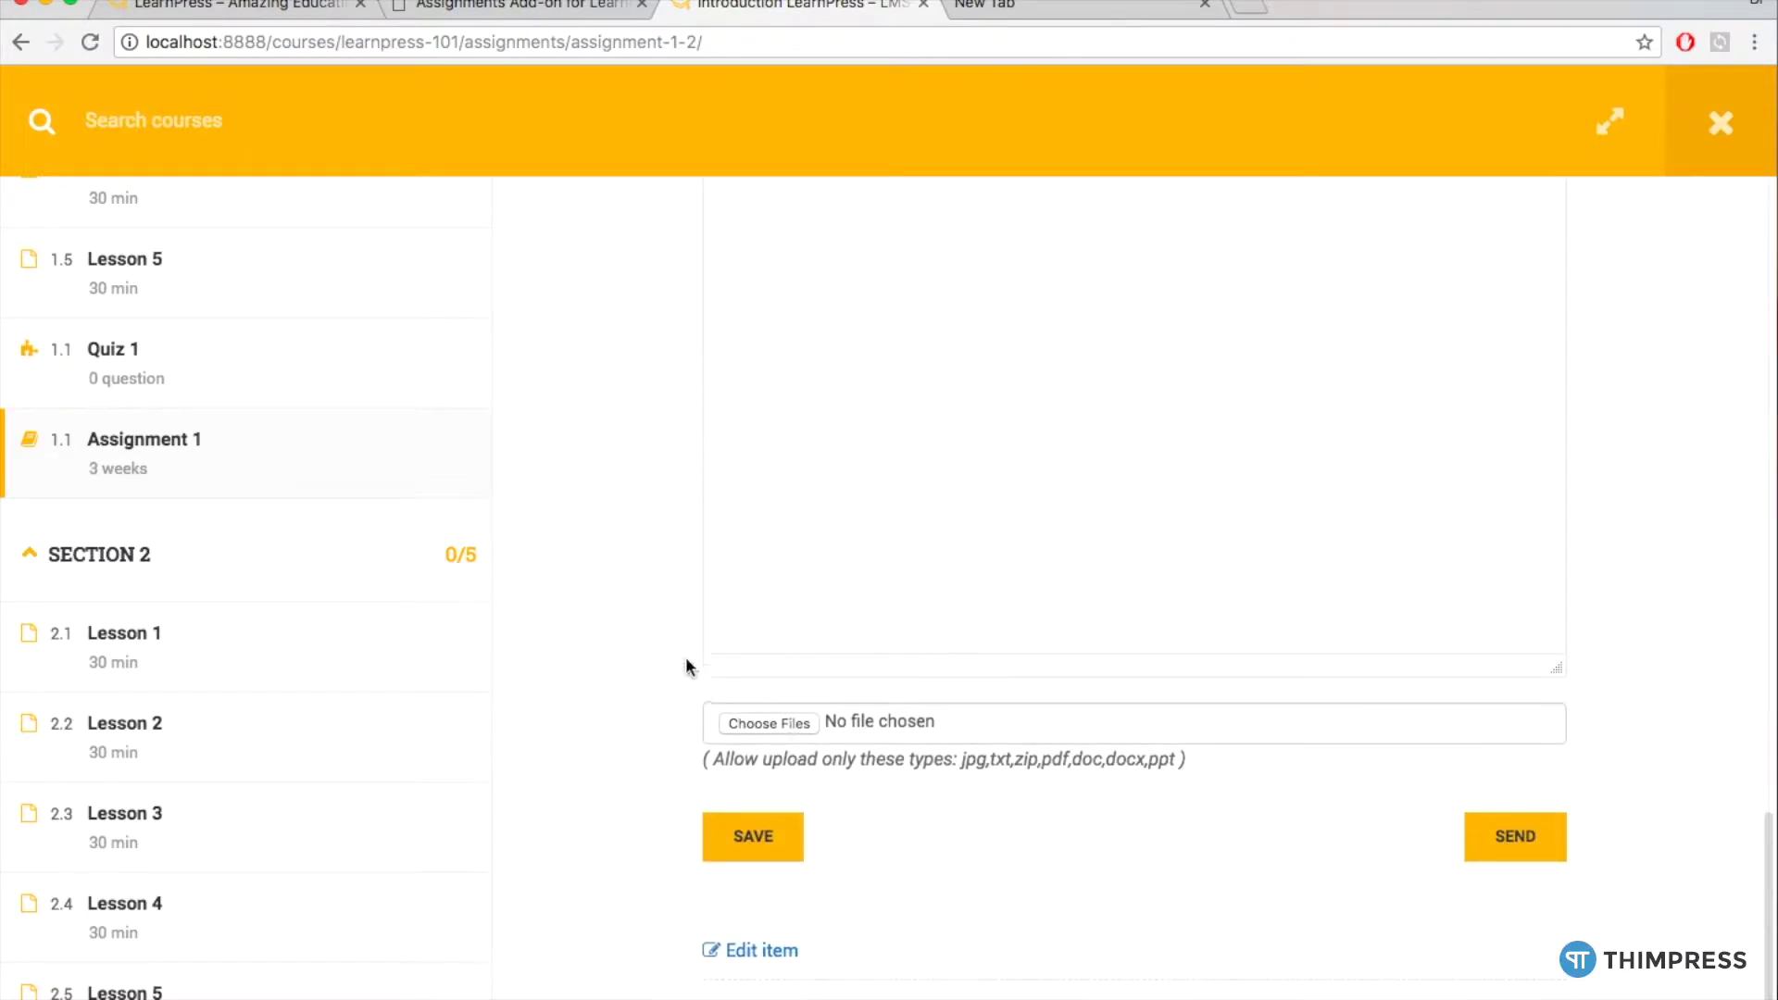
scroll(687, 652, up, 20)
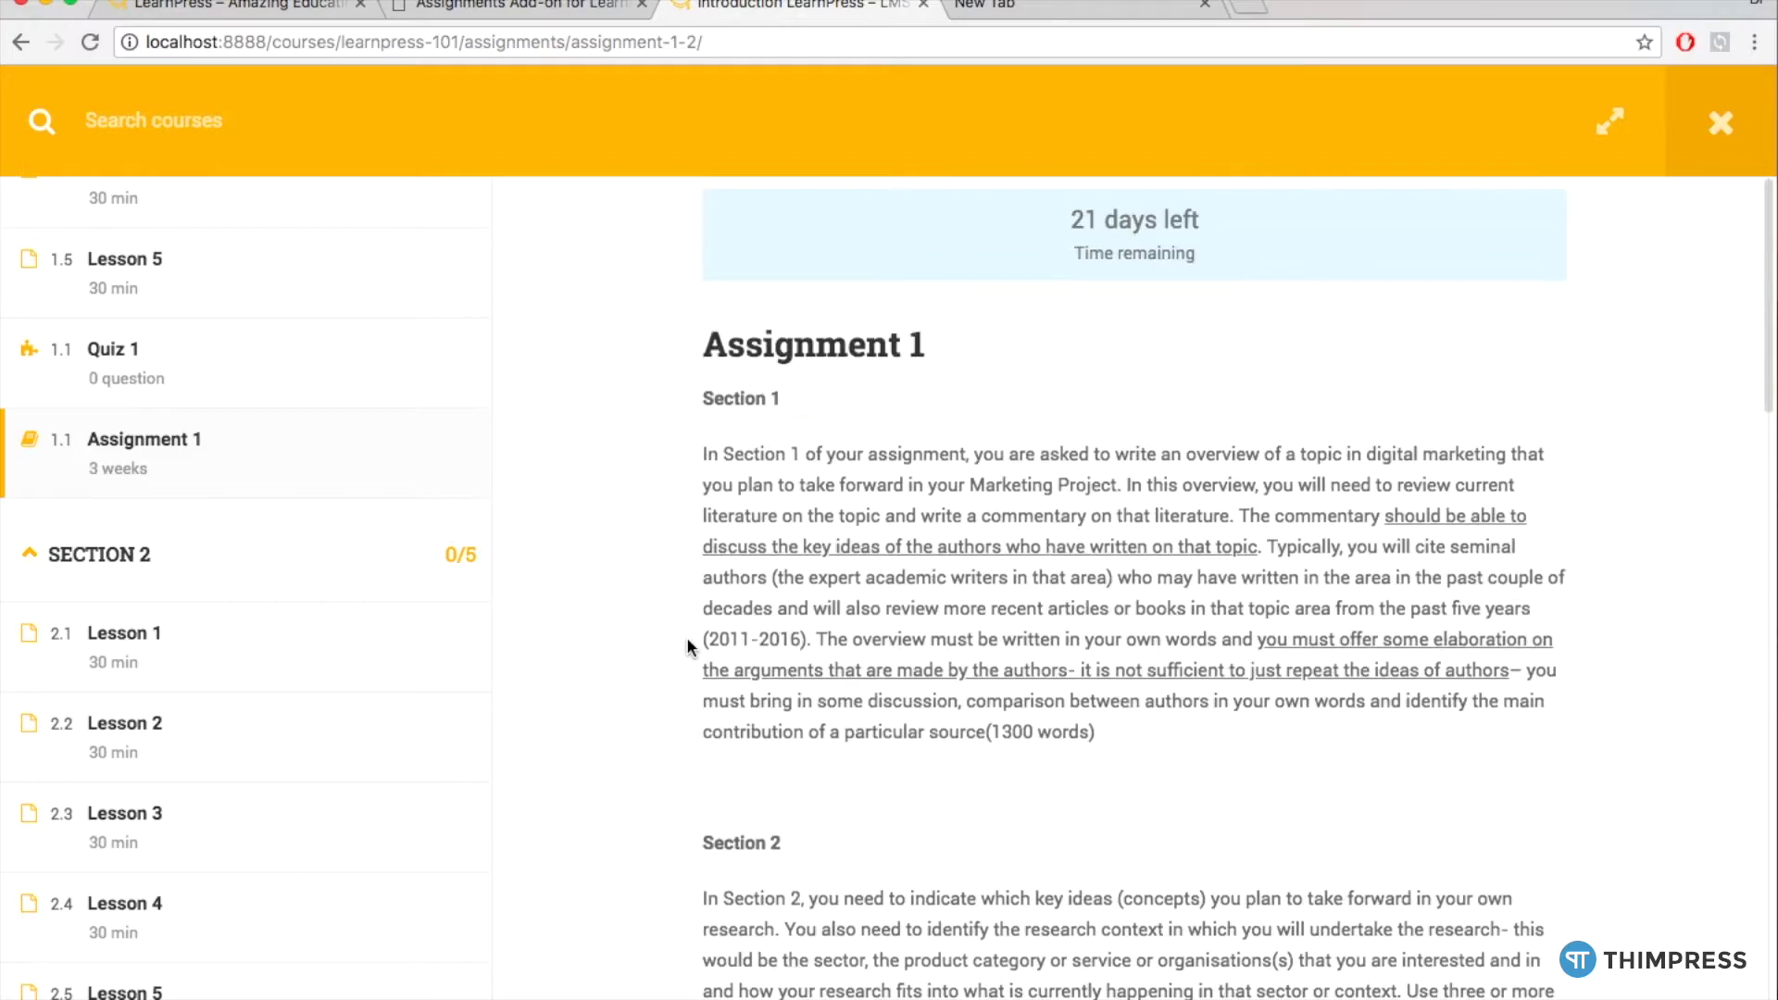
click(245, 8)
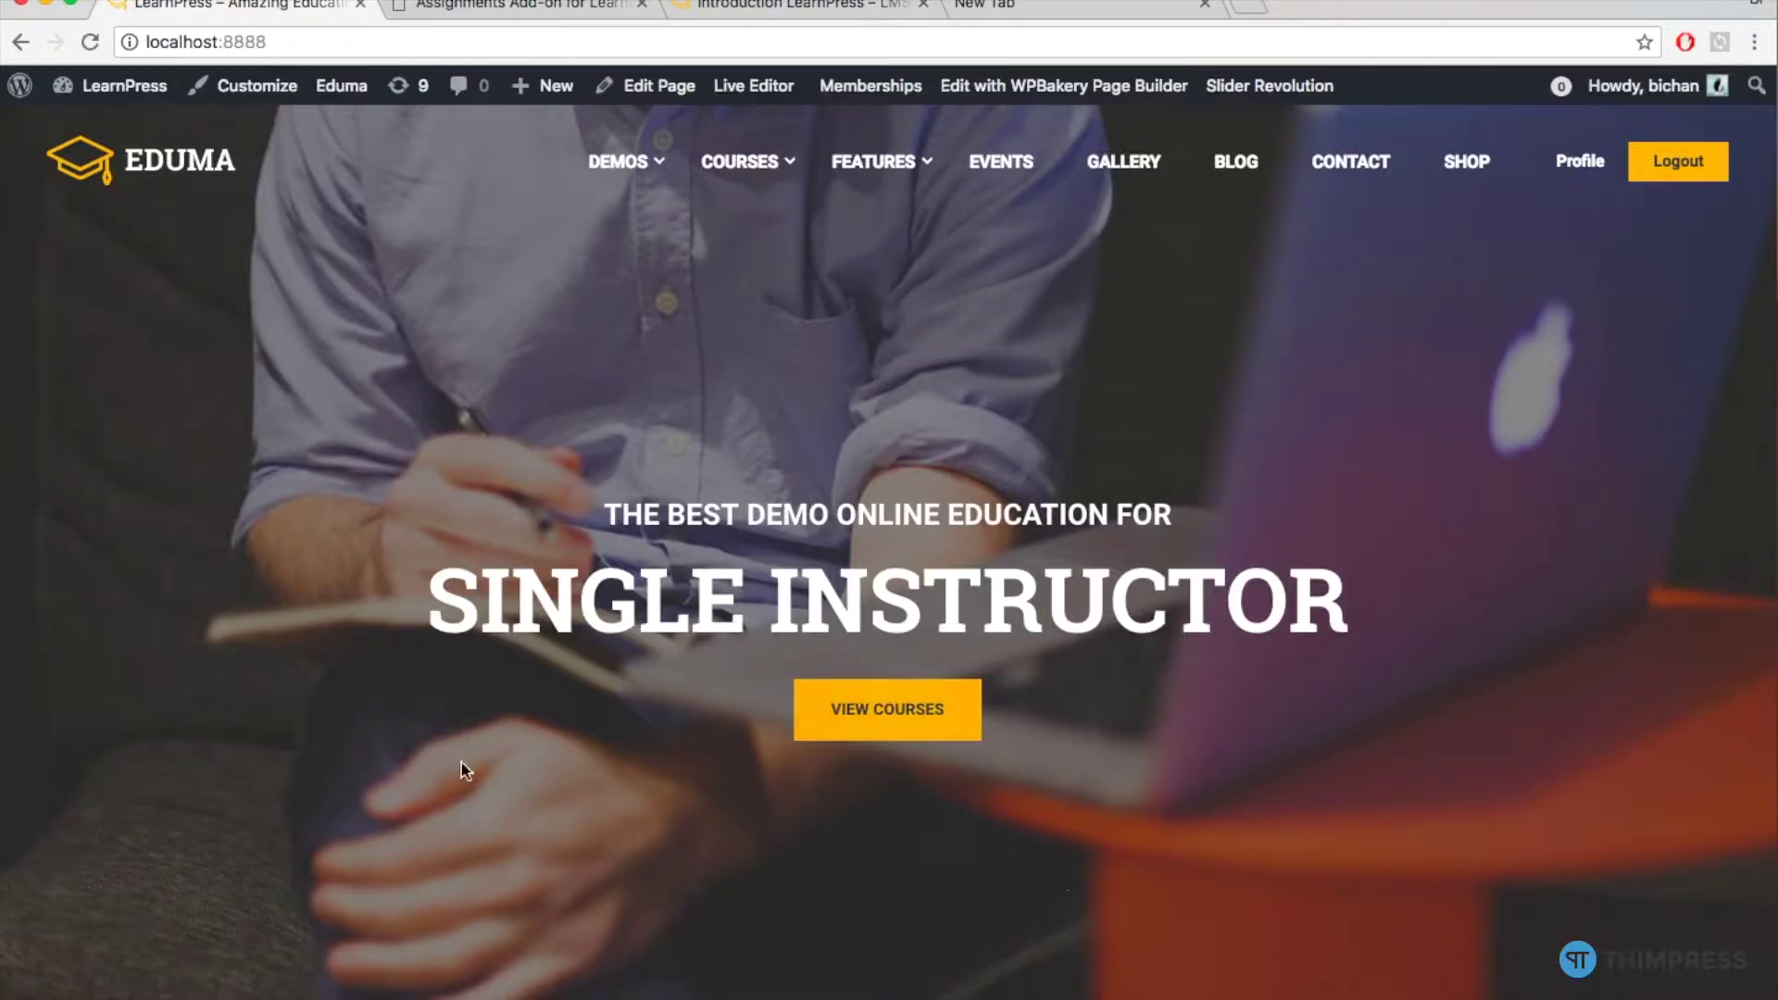
From the admin dashboard, go to LearnPress Assignments and begin a new assignment
mouse_move(120, 93)
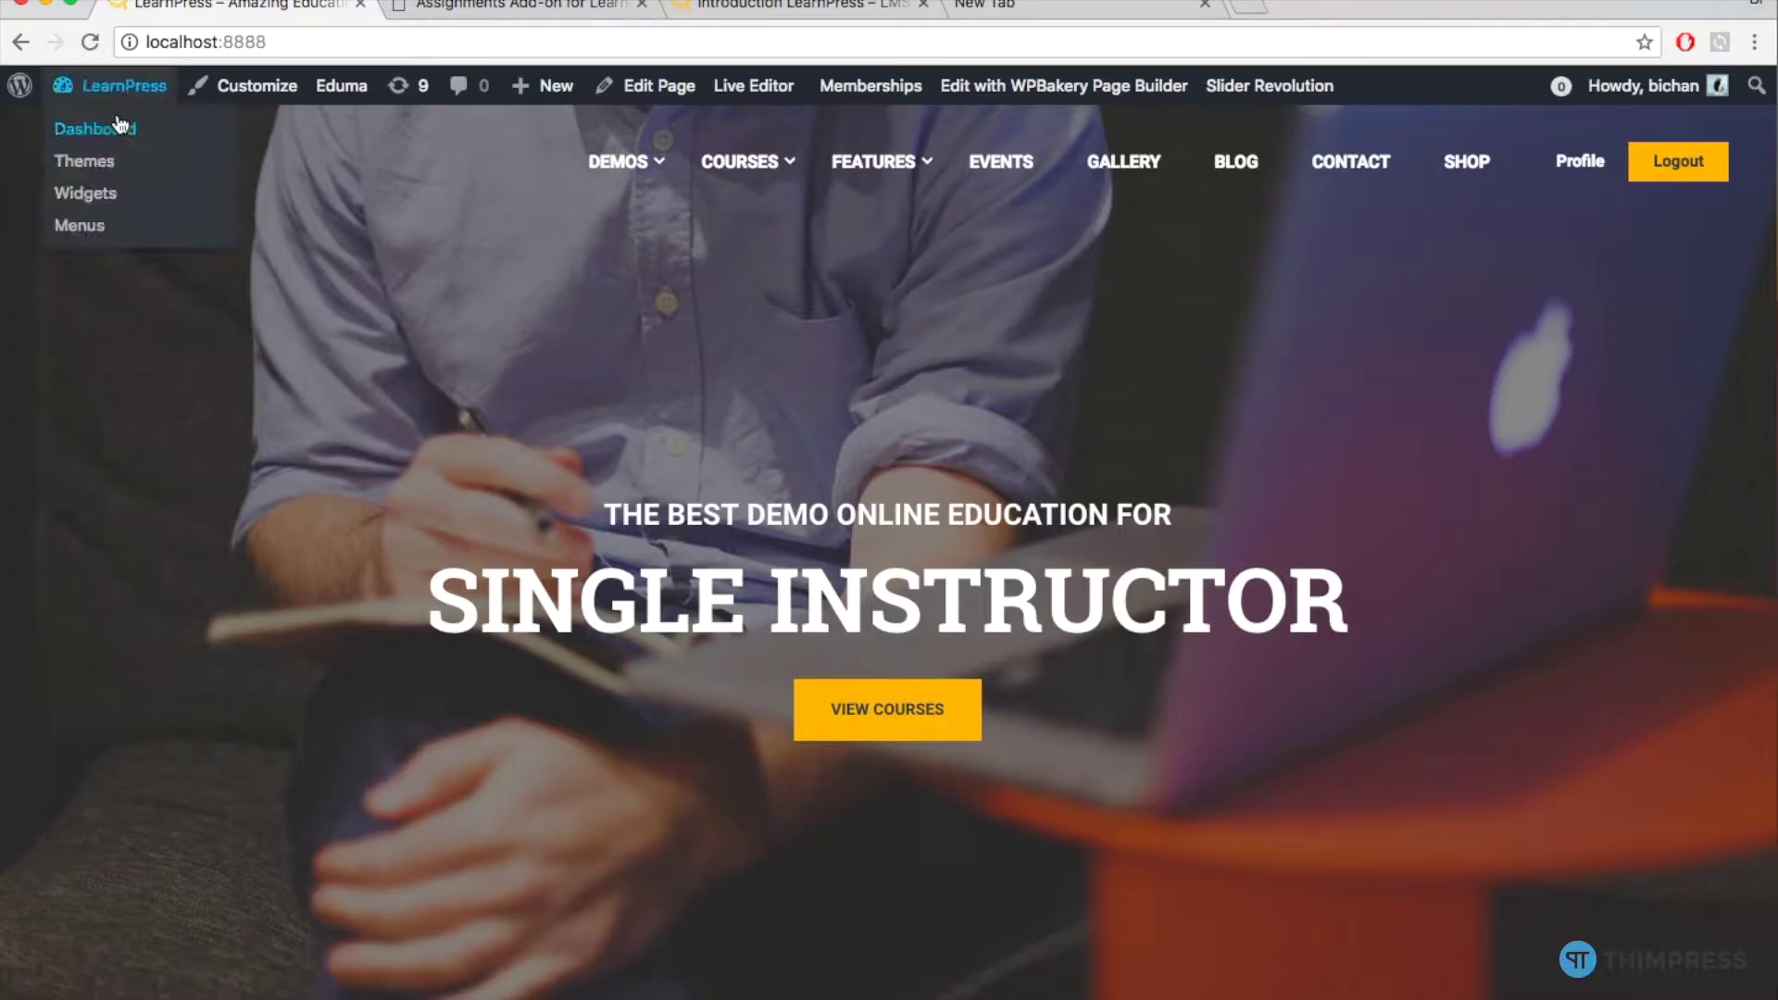
click(118, 129)
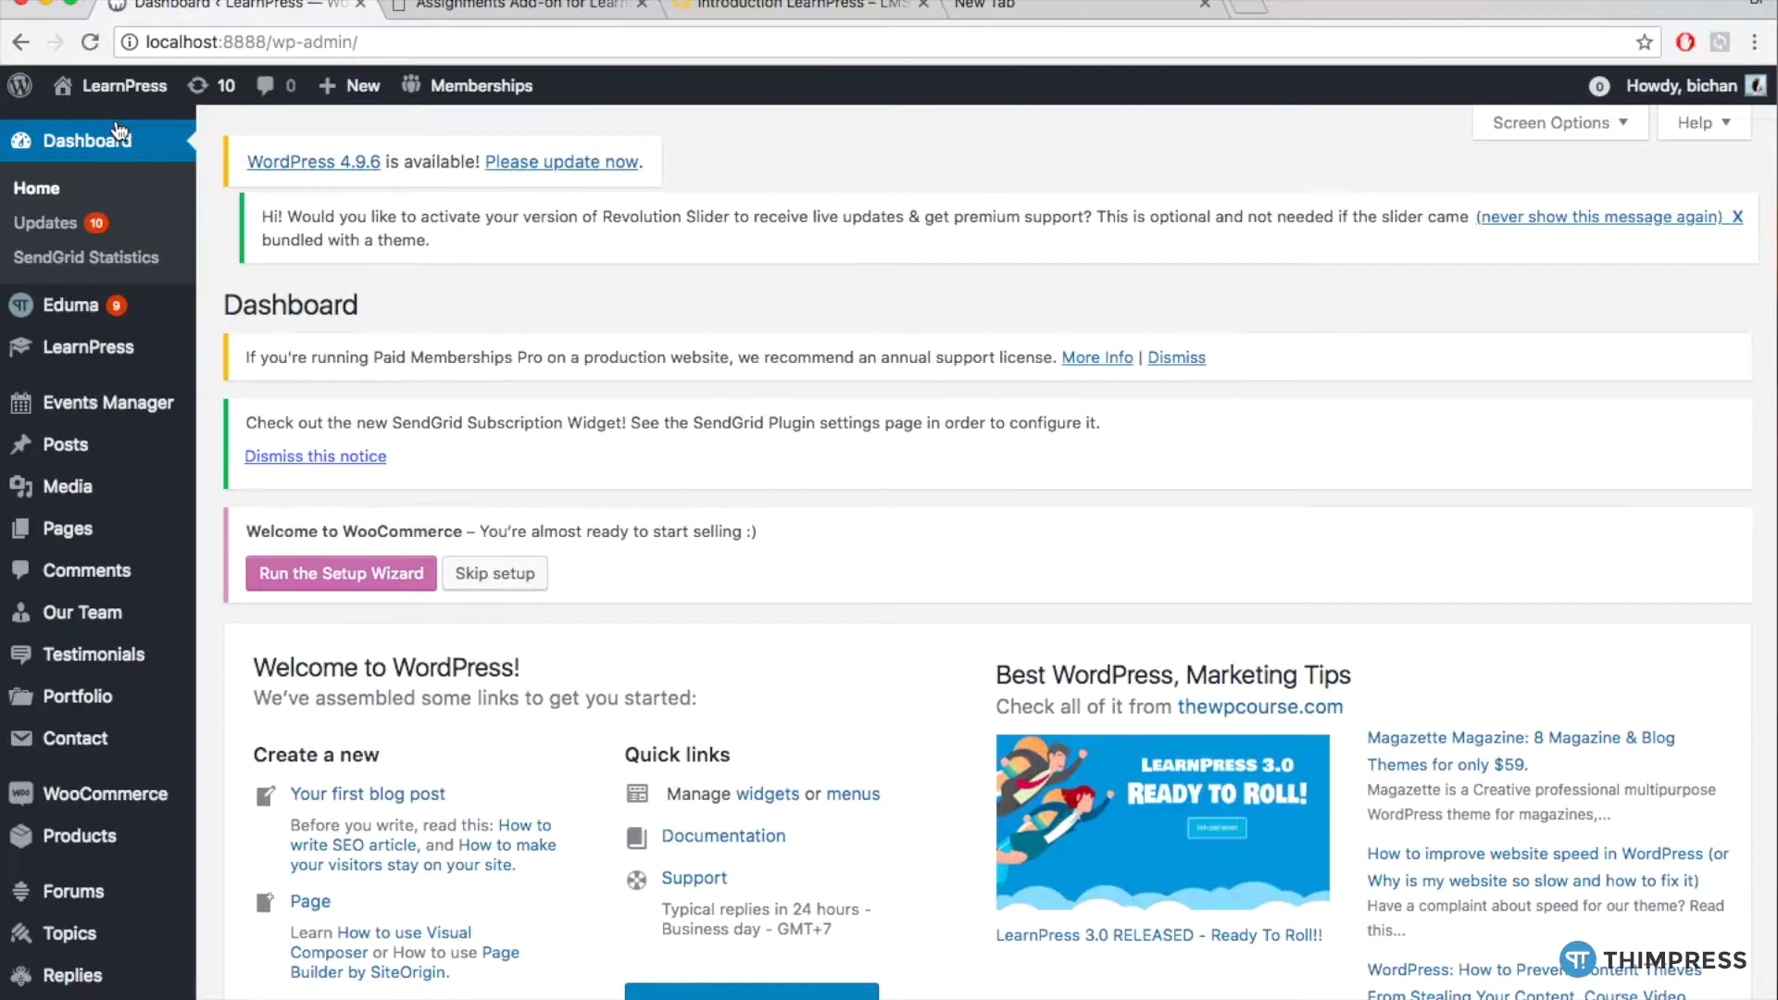
mouse_move(118, 350)
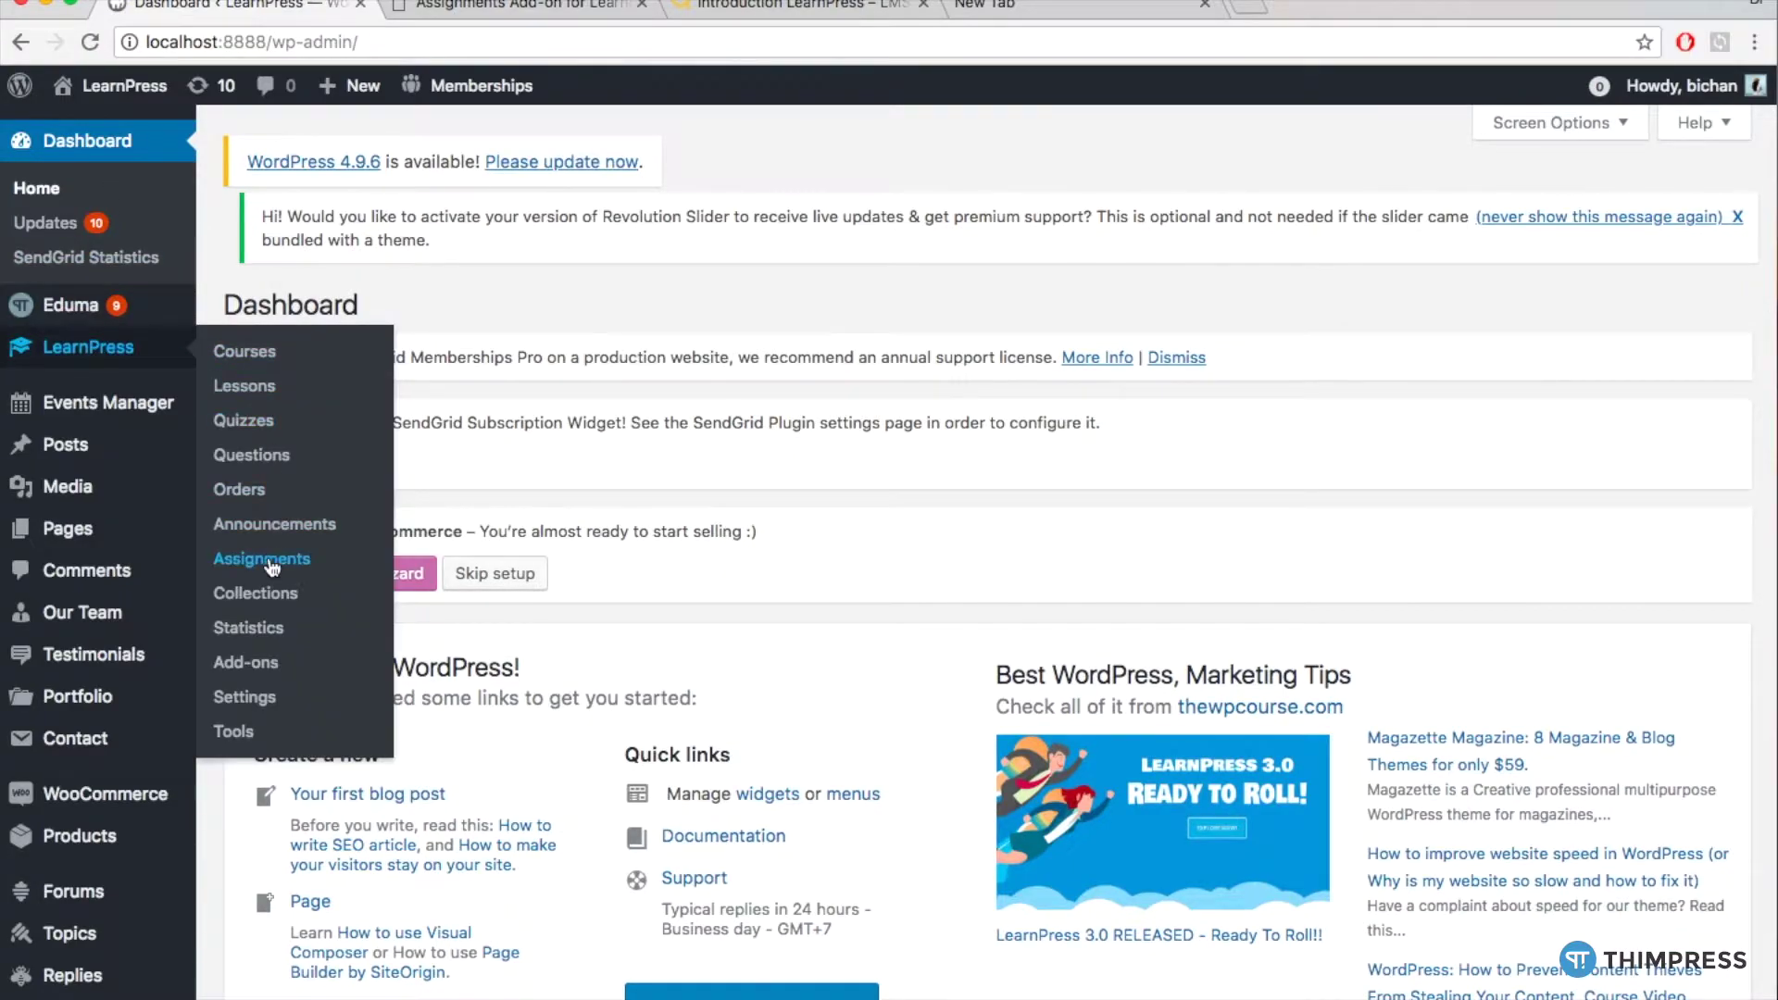
click(271, 563)
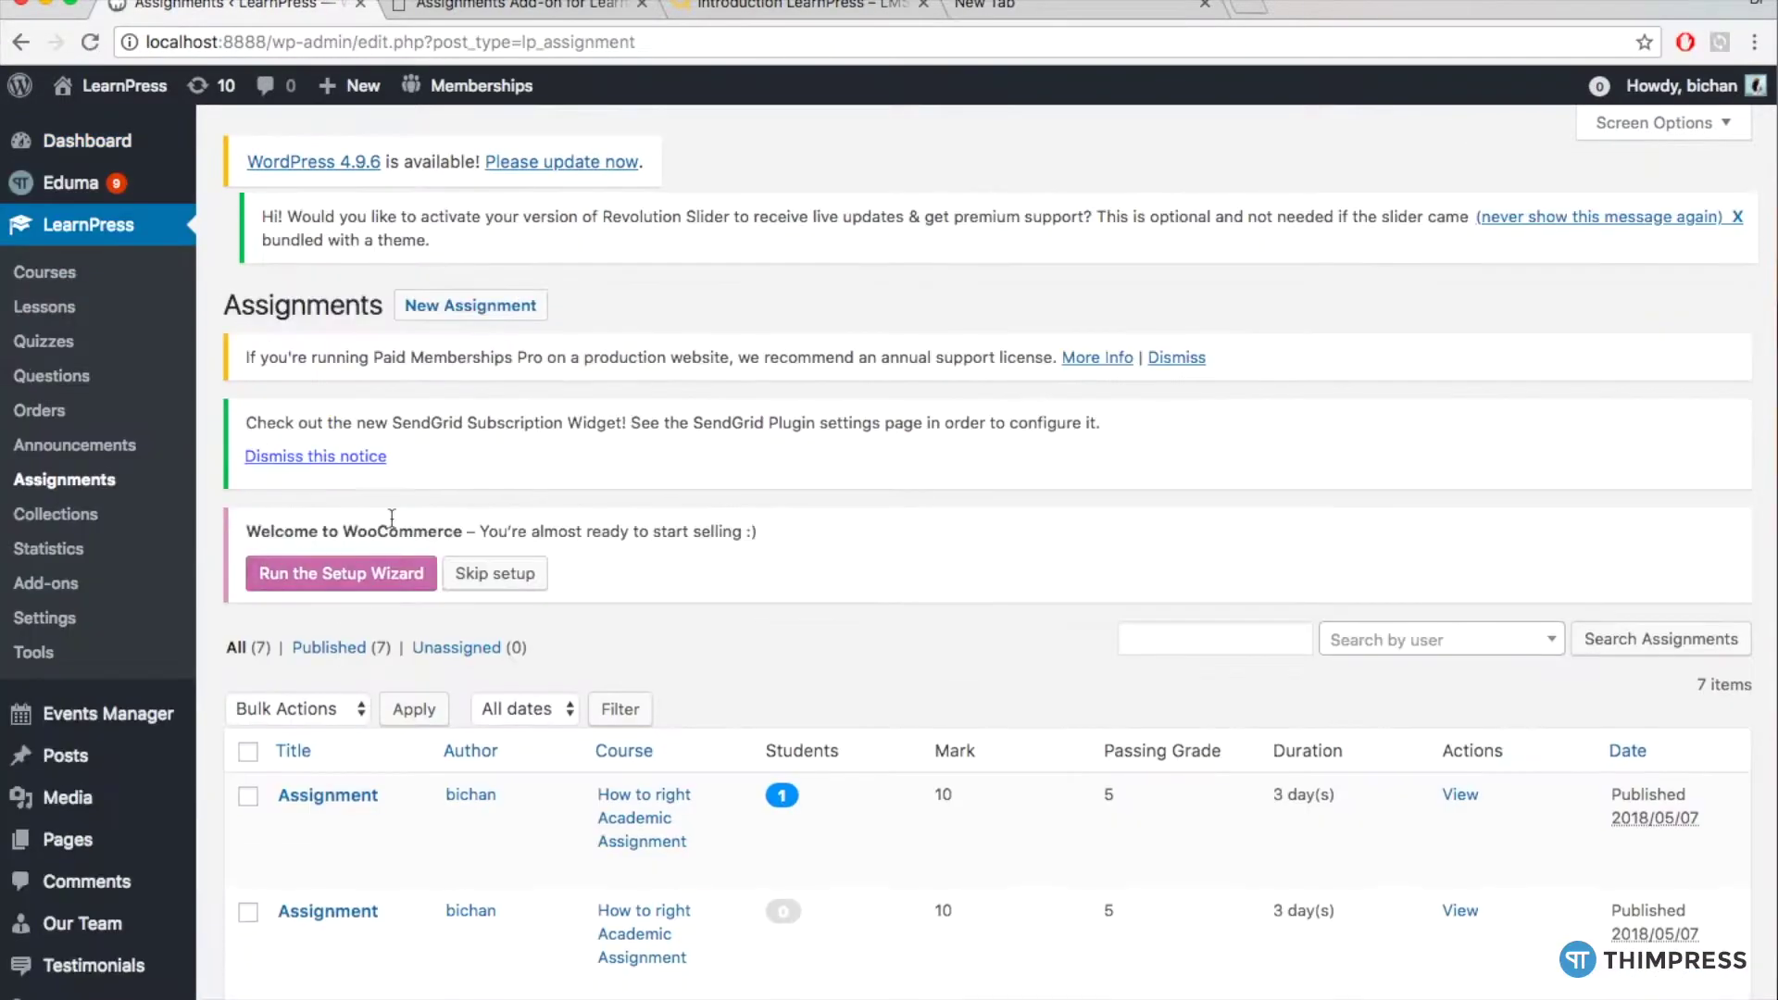
click(470, 305)
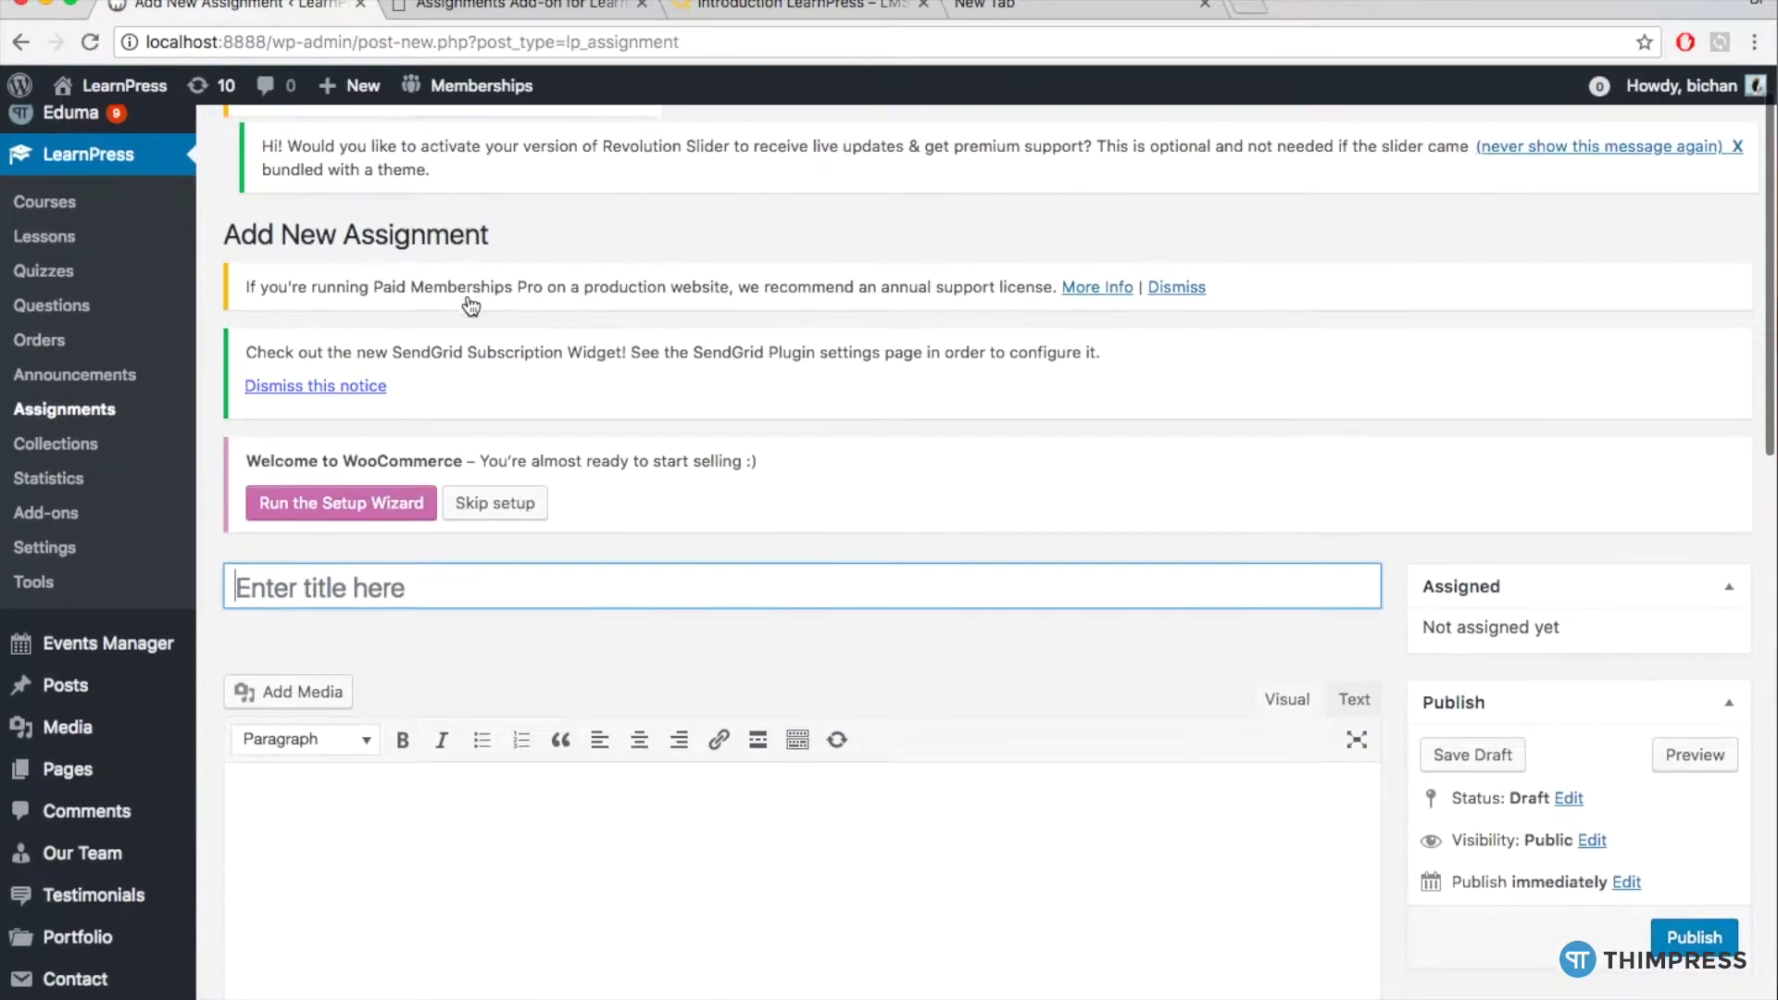
scroll(471, 306, down, 3)
click(365, 349)
Title it 'Assignment title 1' and add the description 'Information of Assignment (Questions, Requirements, Deadline...)'
text(Assi)
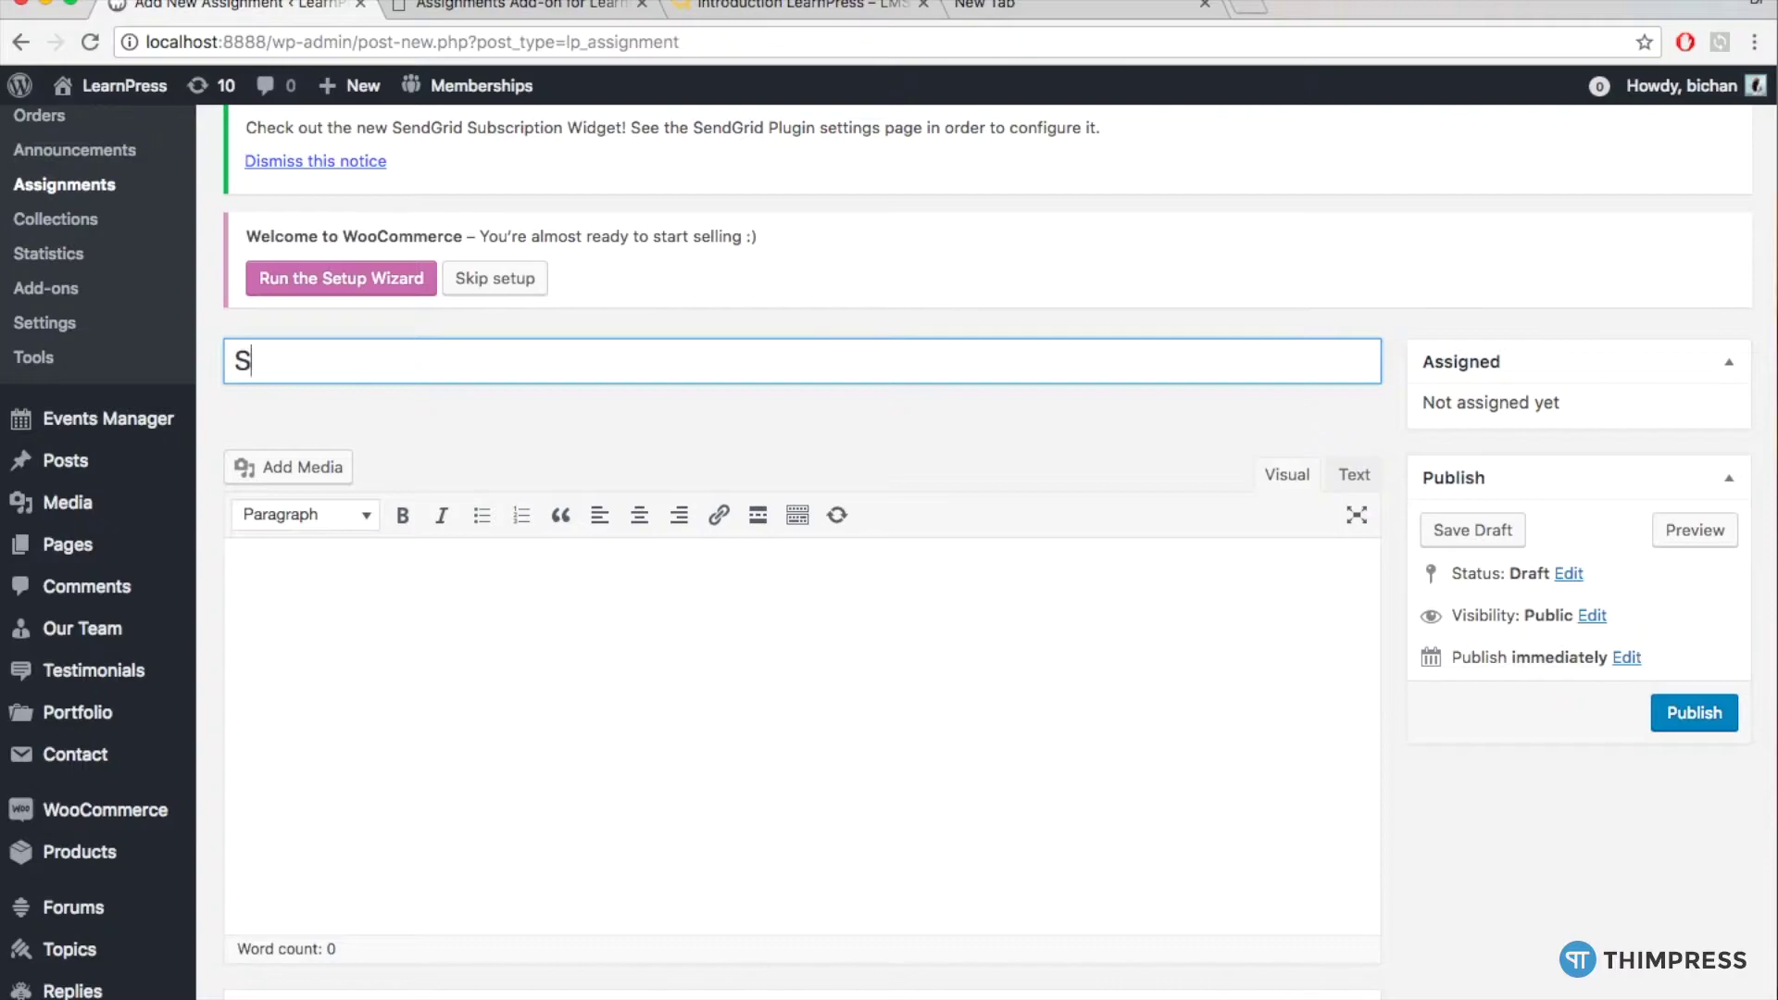
text(gnment title )
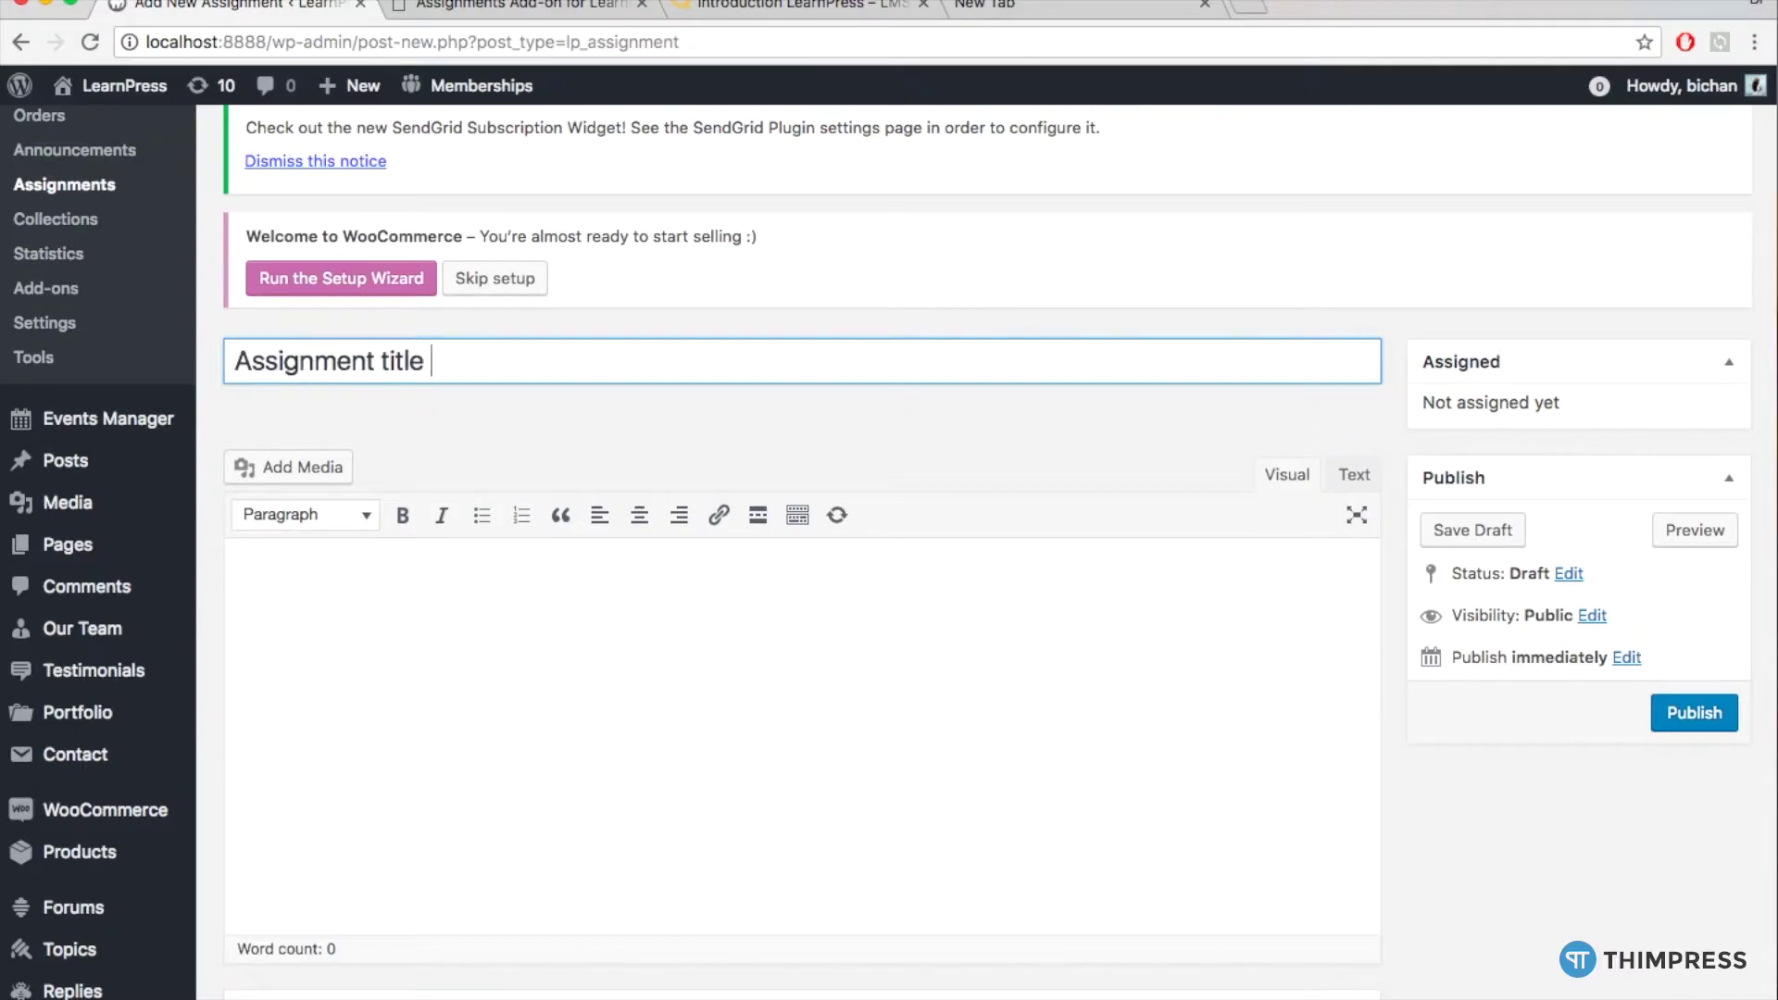
text(1)
click(336, 584)
text(In)
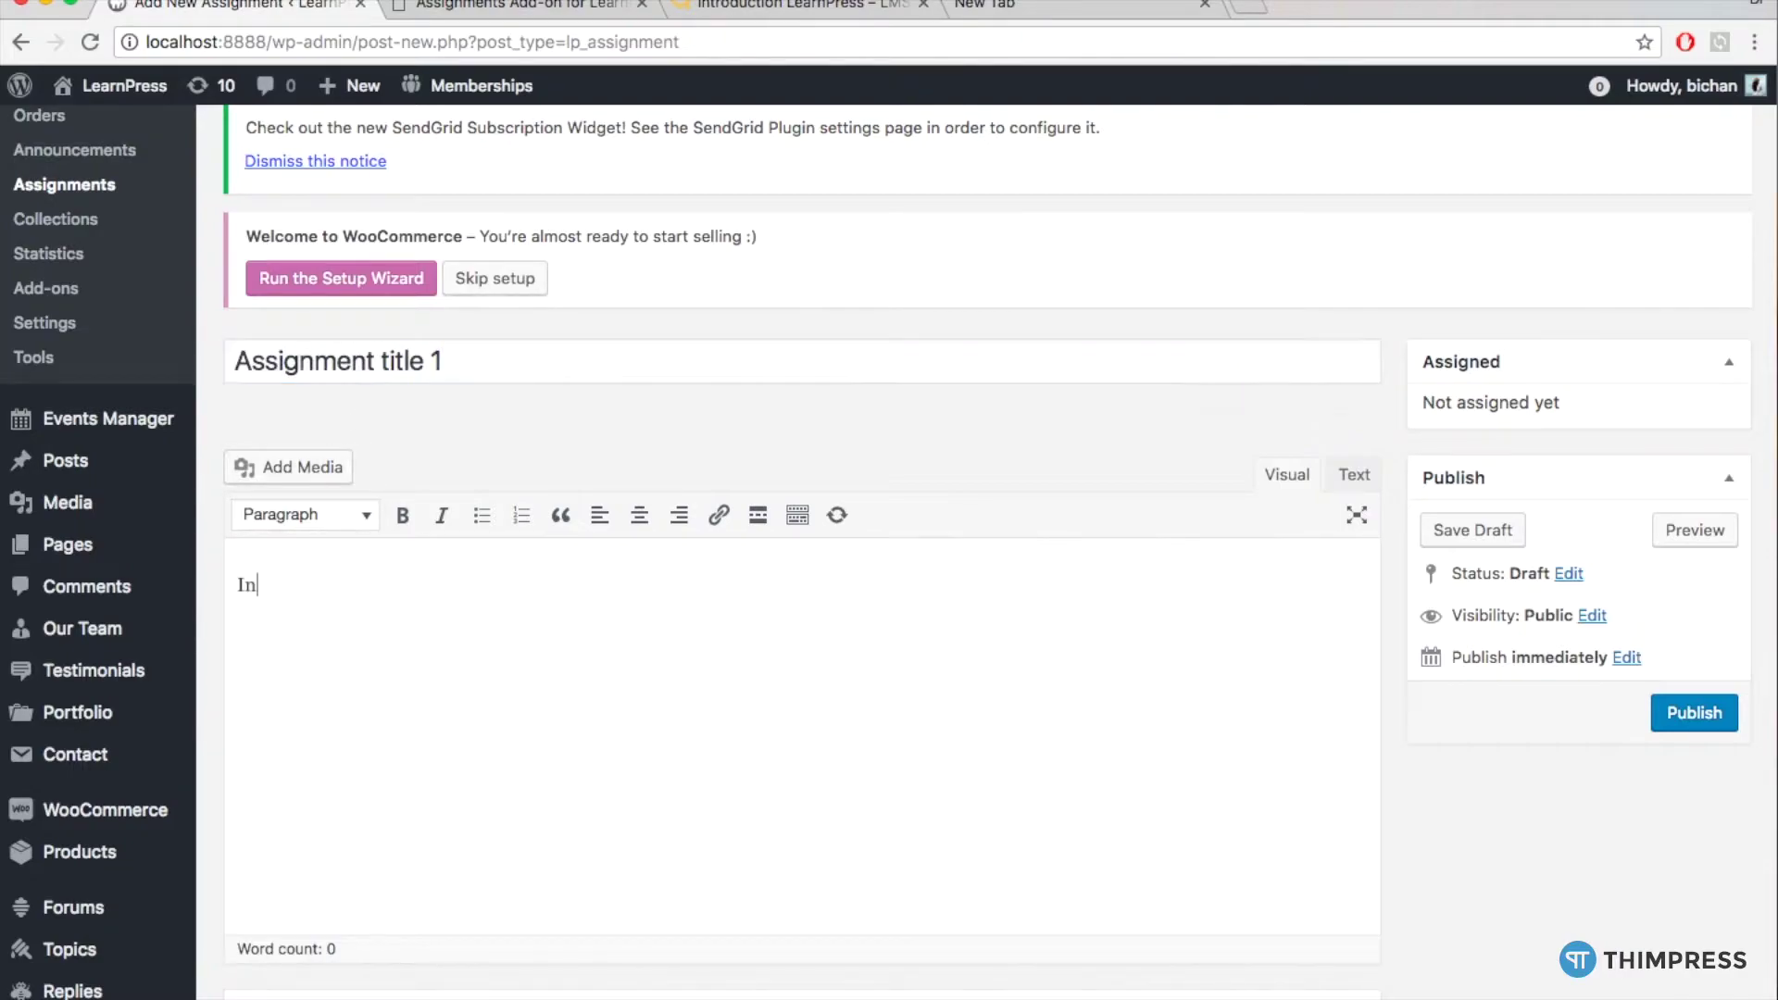
text(formation of Assignment ()
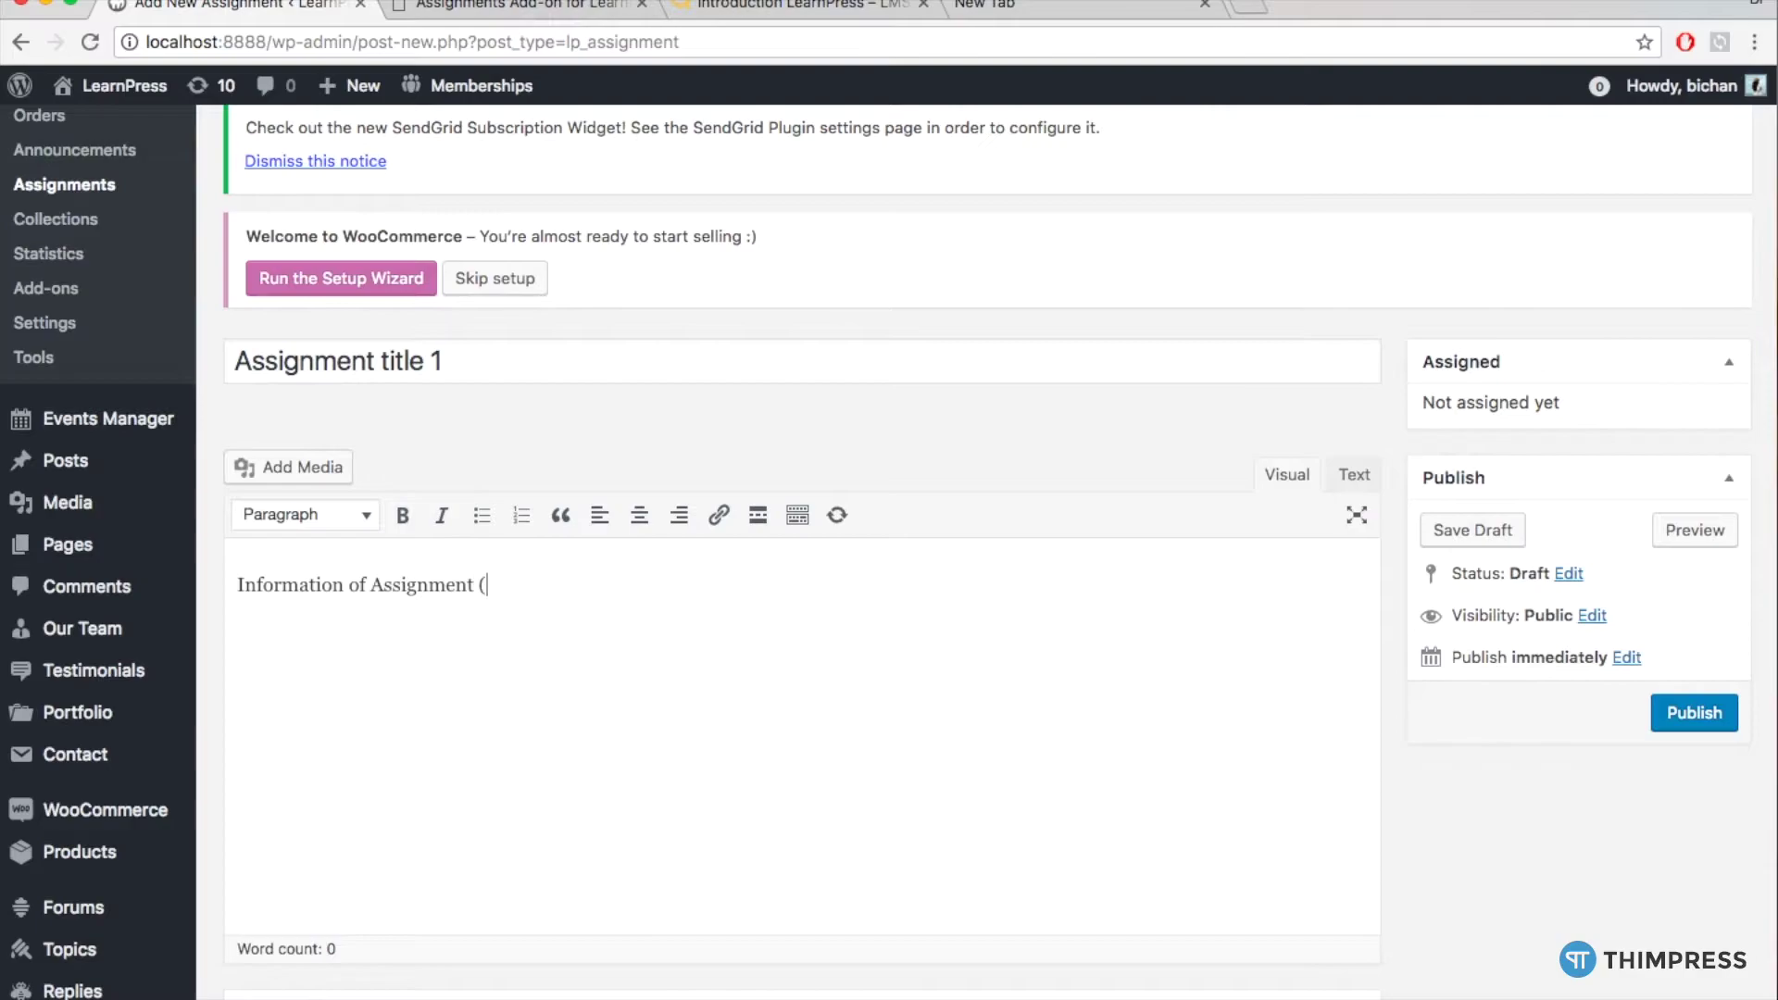
text(Questions, Requirements, Deadline,)
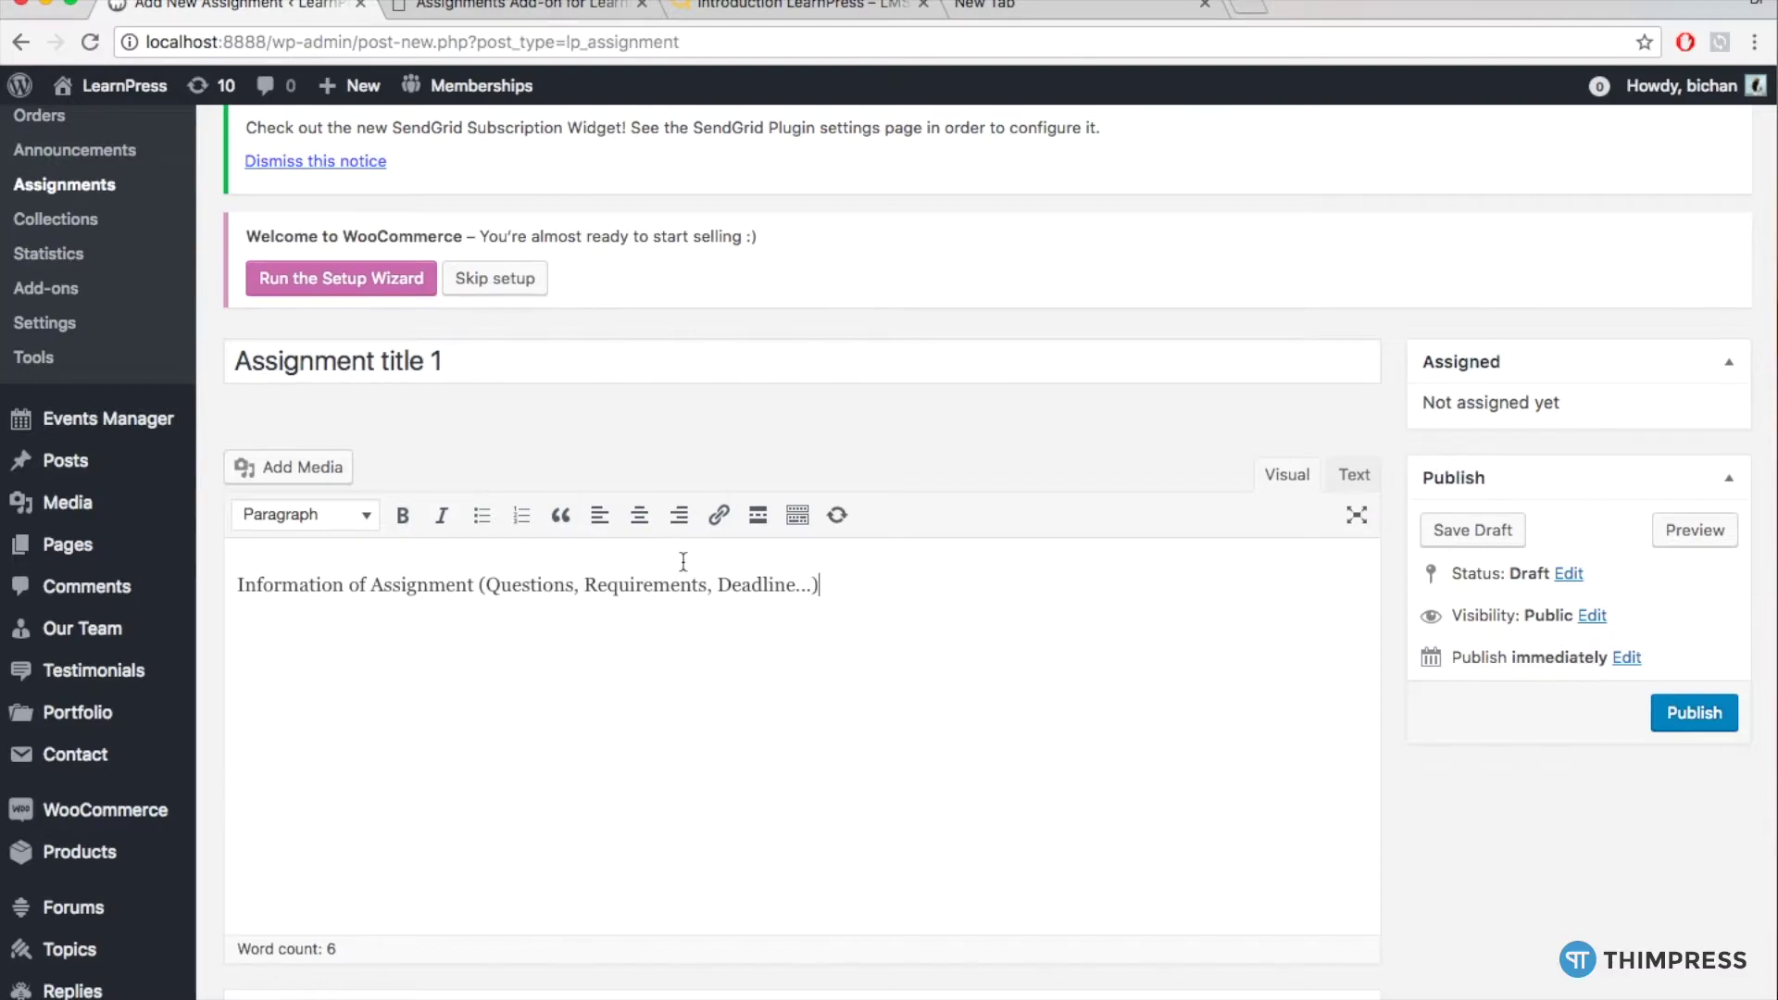
Enter the Introduction 'This is a required assignment to finish course.' under Documentations
scroll(684, 562, down, 3)
scroll(683, 562, down, 3)
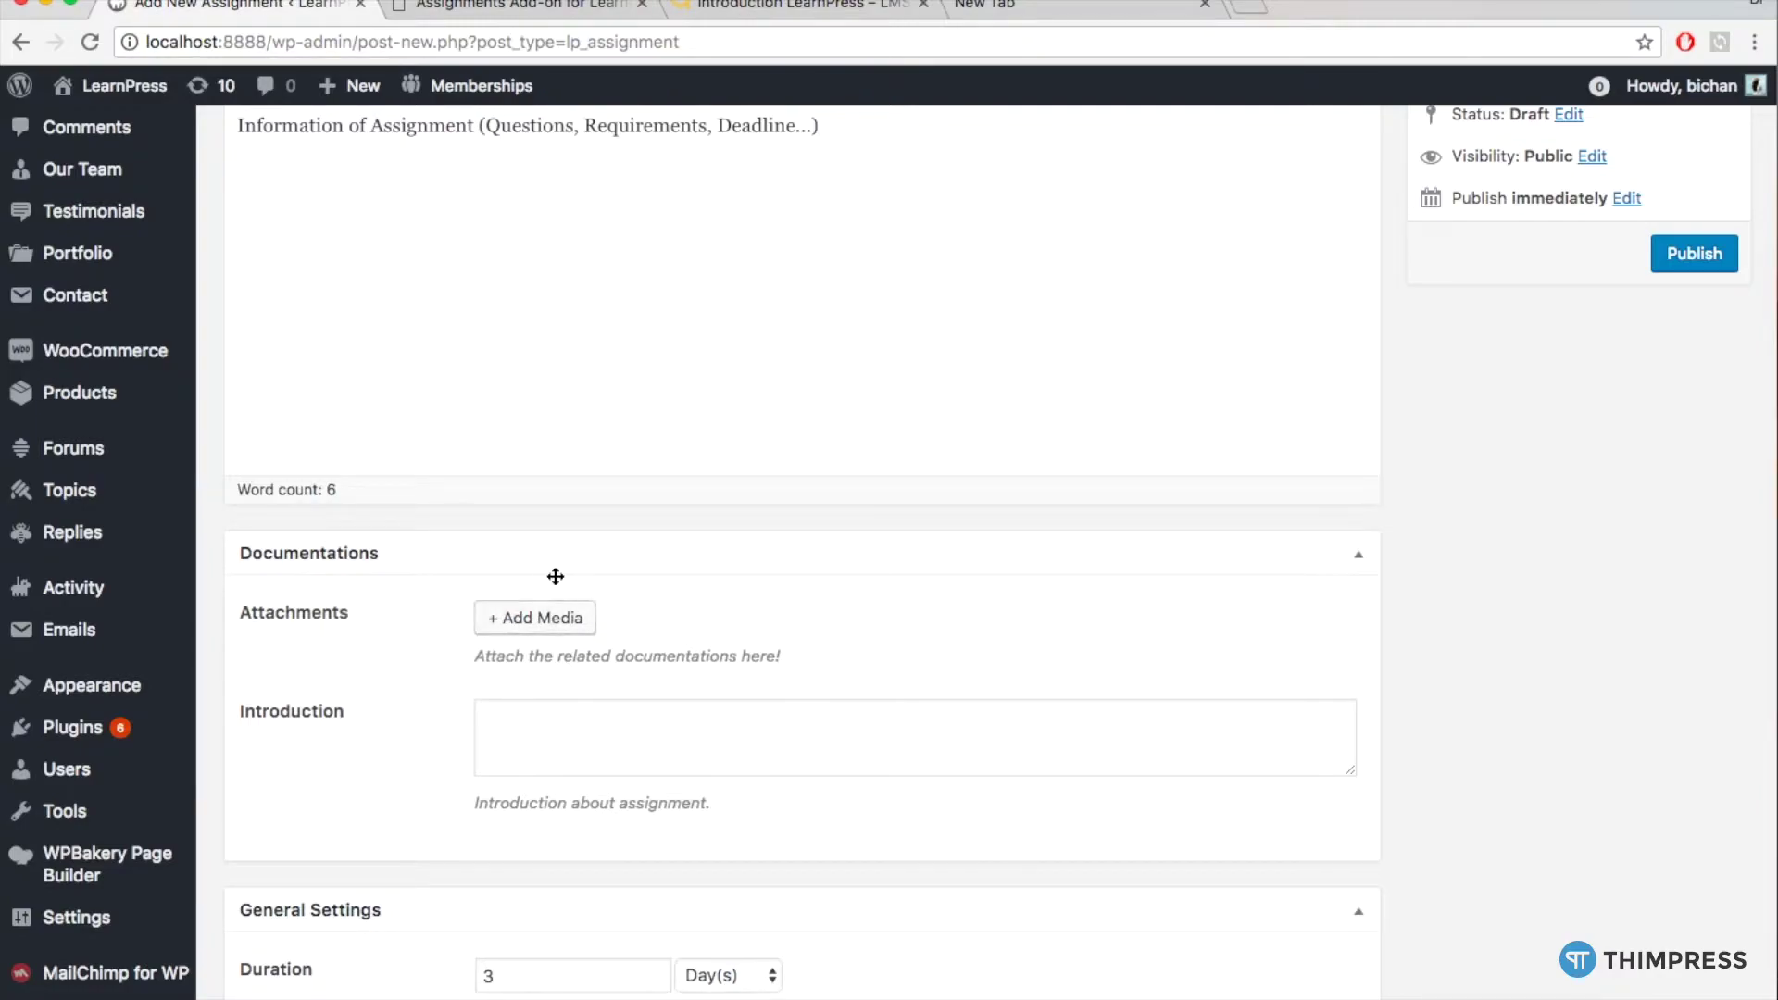
click(525, 723)
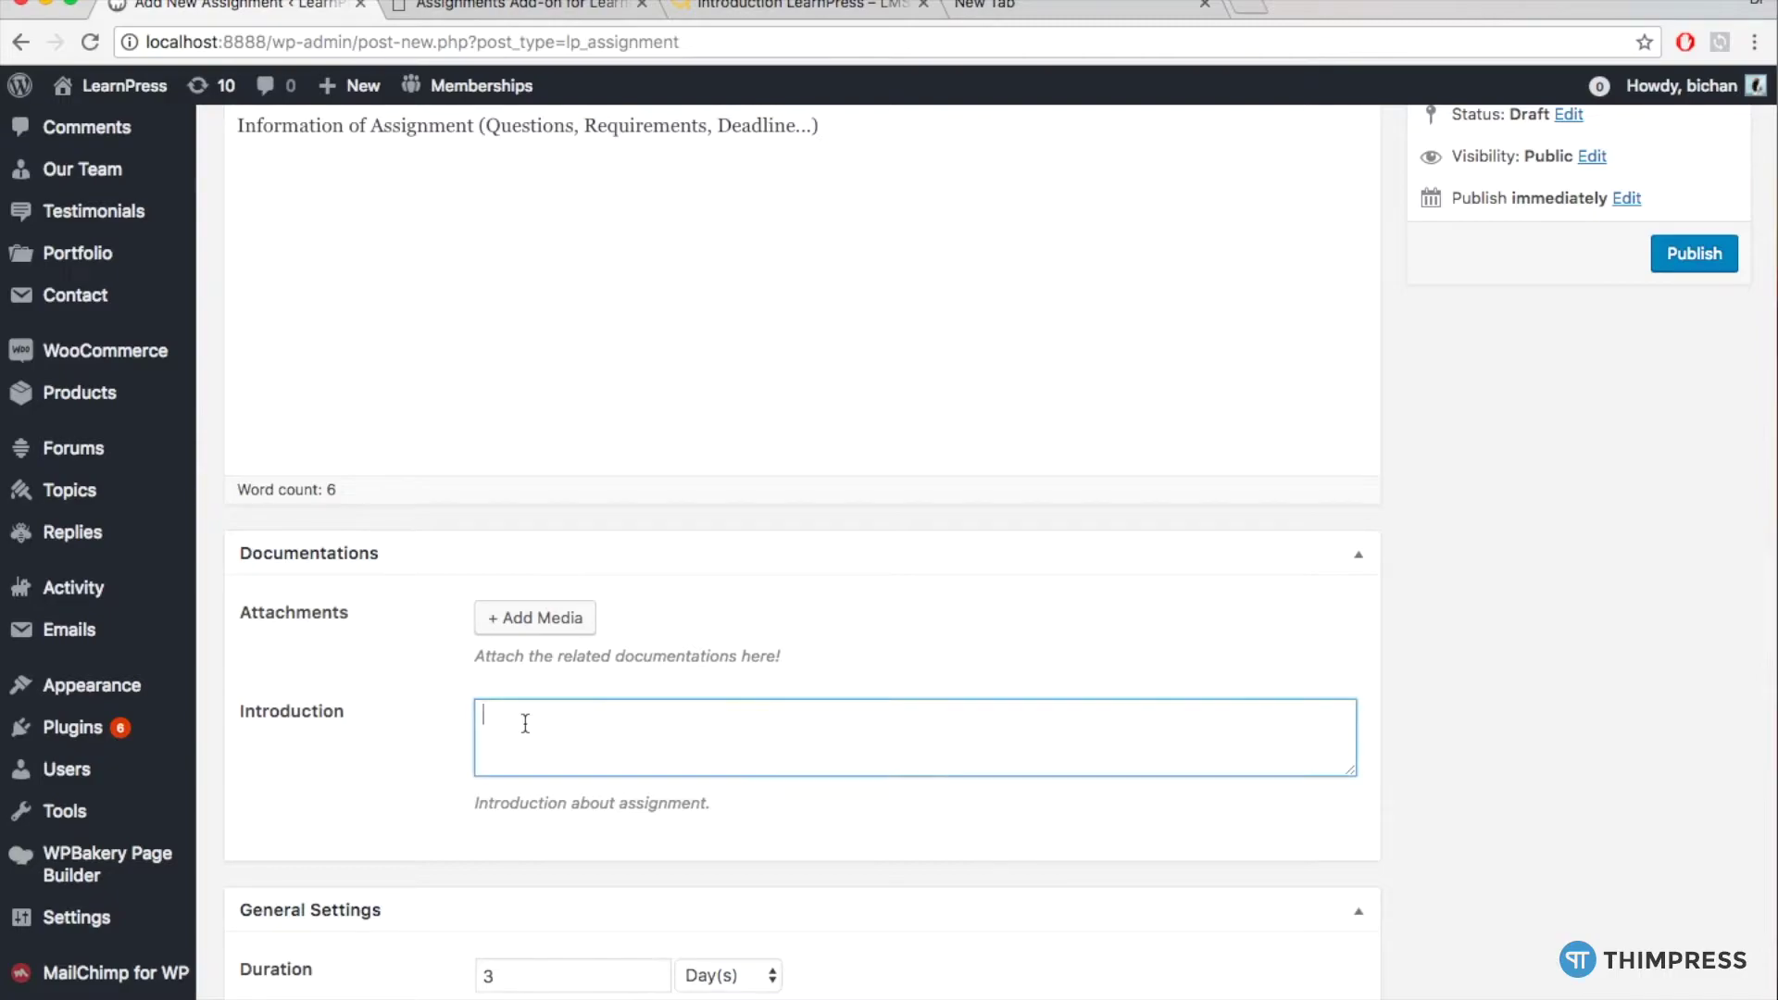
text(This )
text(is a requirement a)
key(BackSpace)
key(BackSpace)
key(BackSpace)
key(BackSpace)
key(BackSpace)
key(BackSpace)
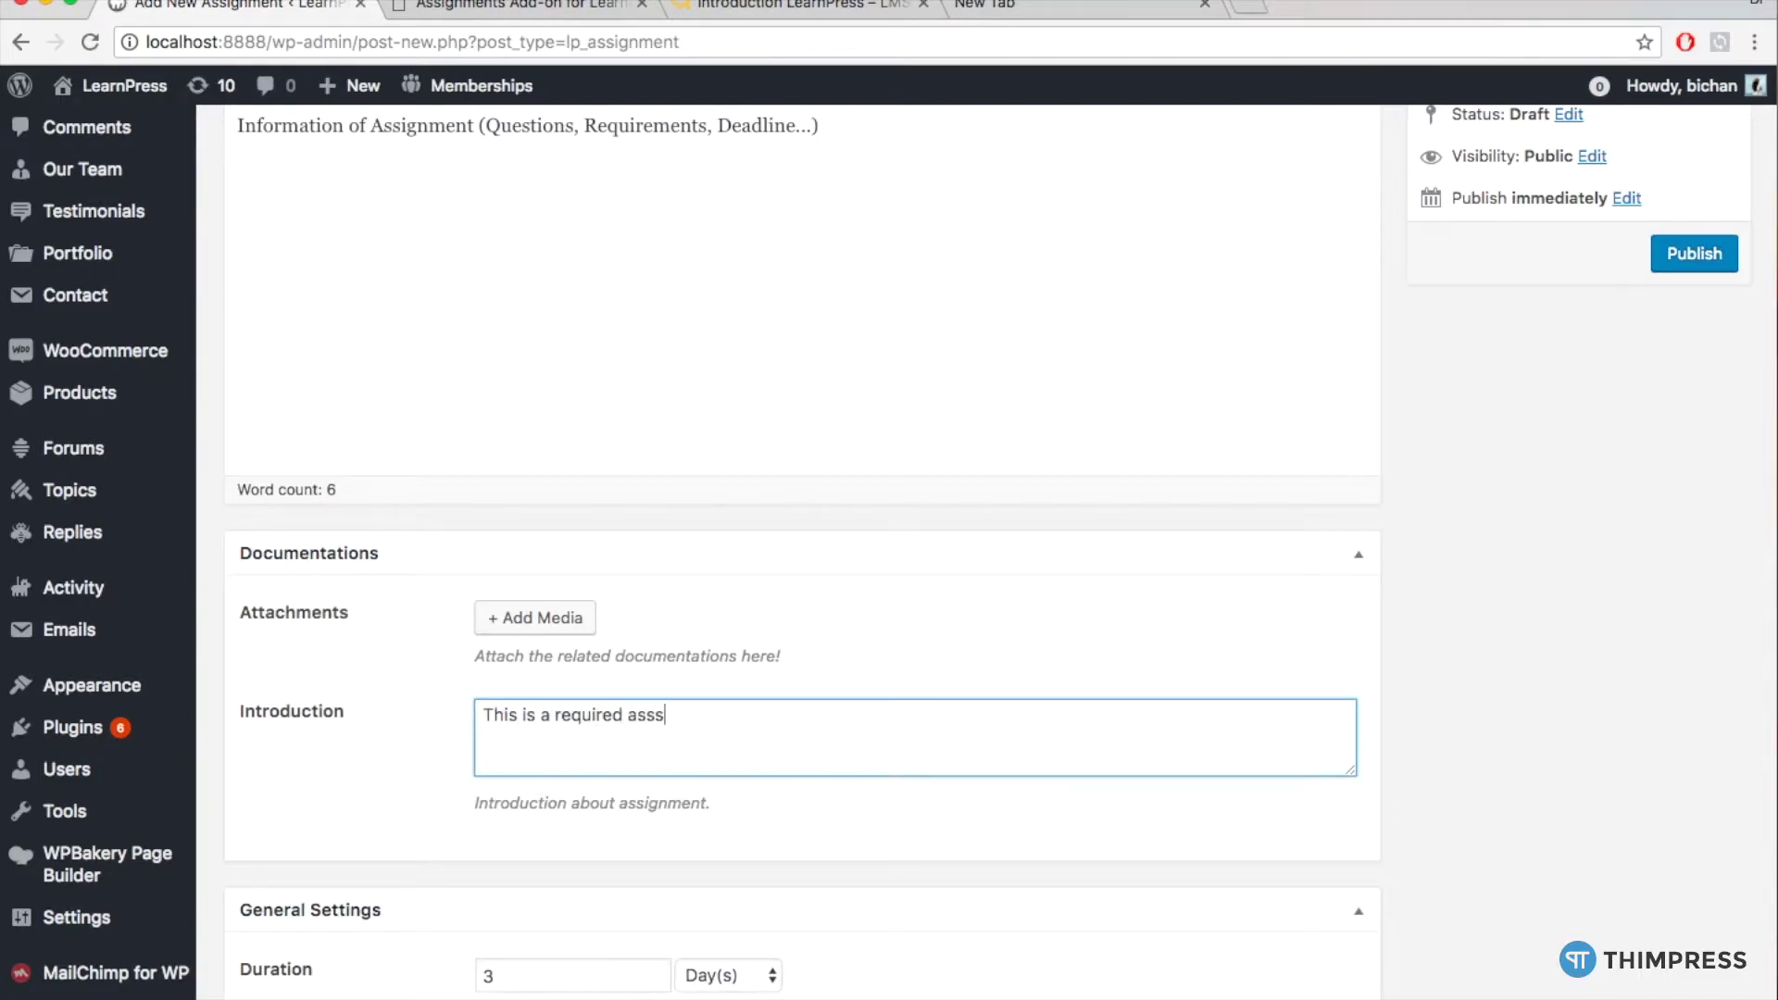
text(d assignment to finish course.)
Set duration to 3 weeks and passing grade to 6, keeping mark 10 and 0 re-takes
scroll(525, 753, down, 5)
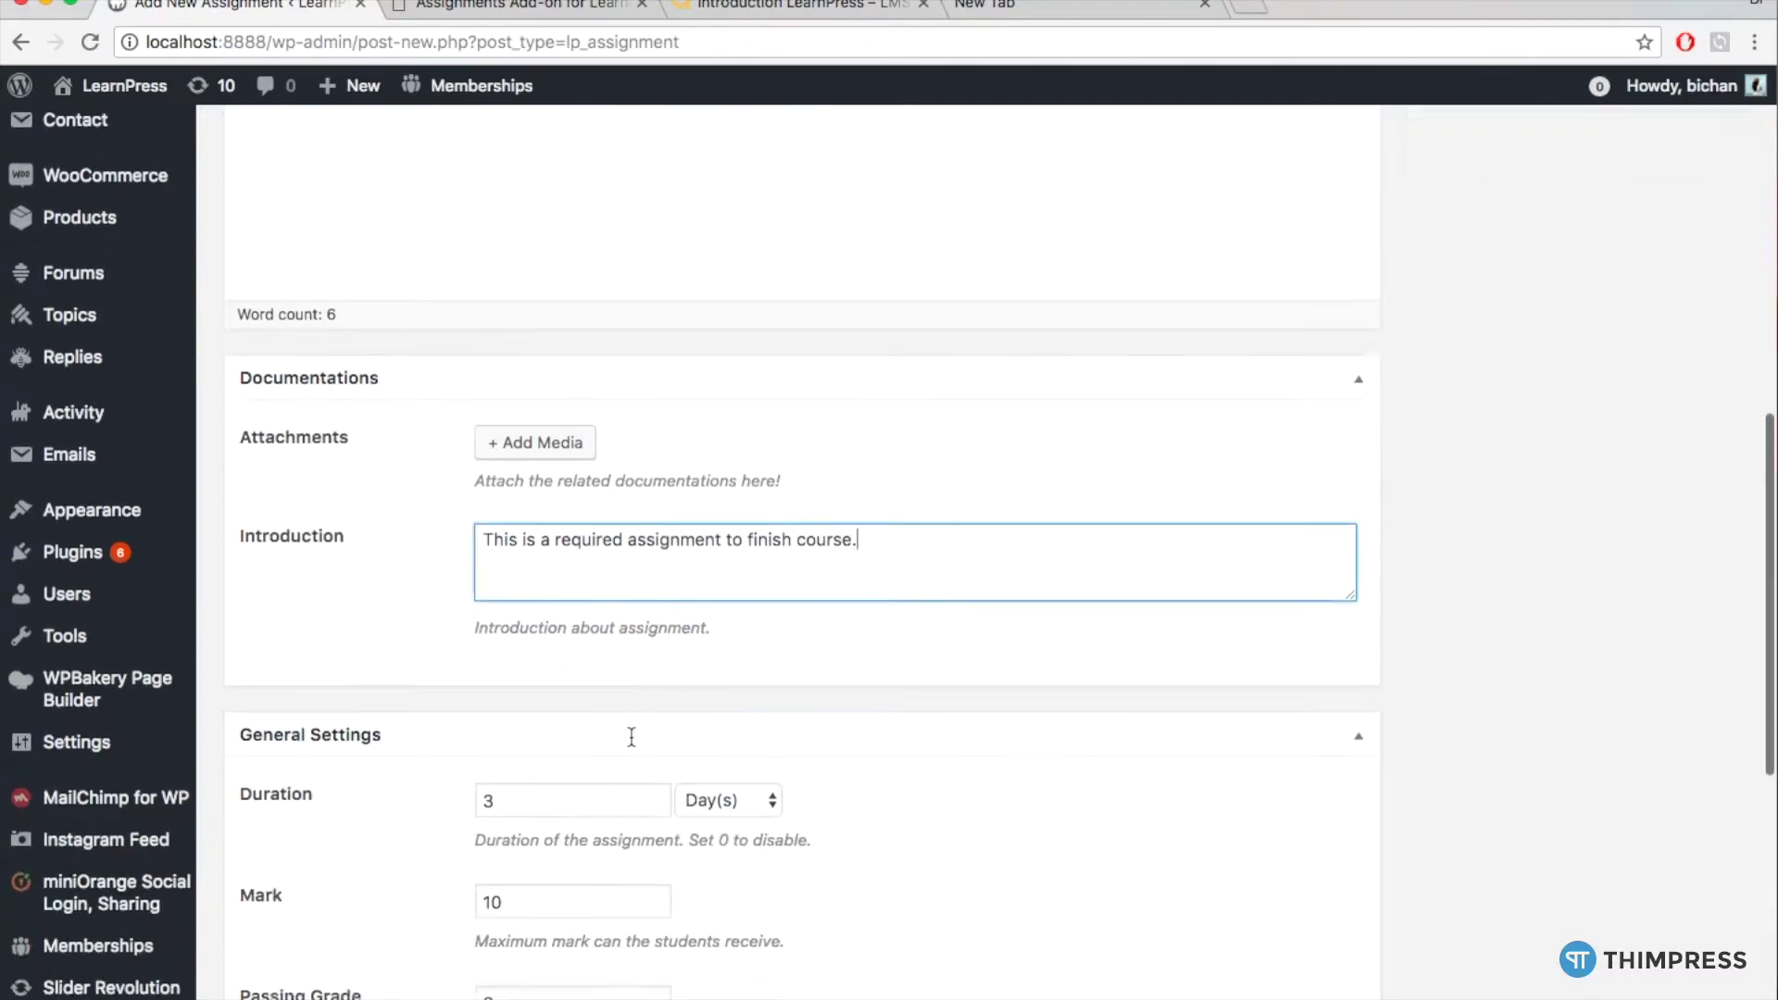
click(447, 615)
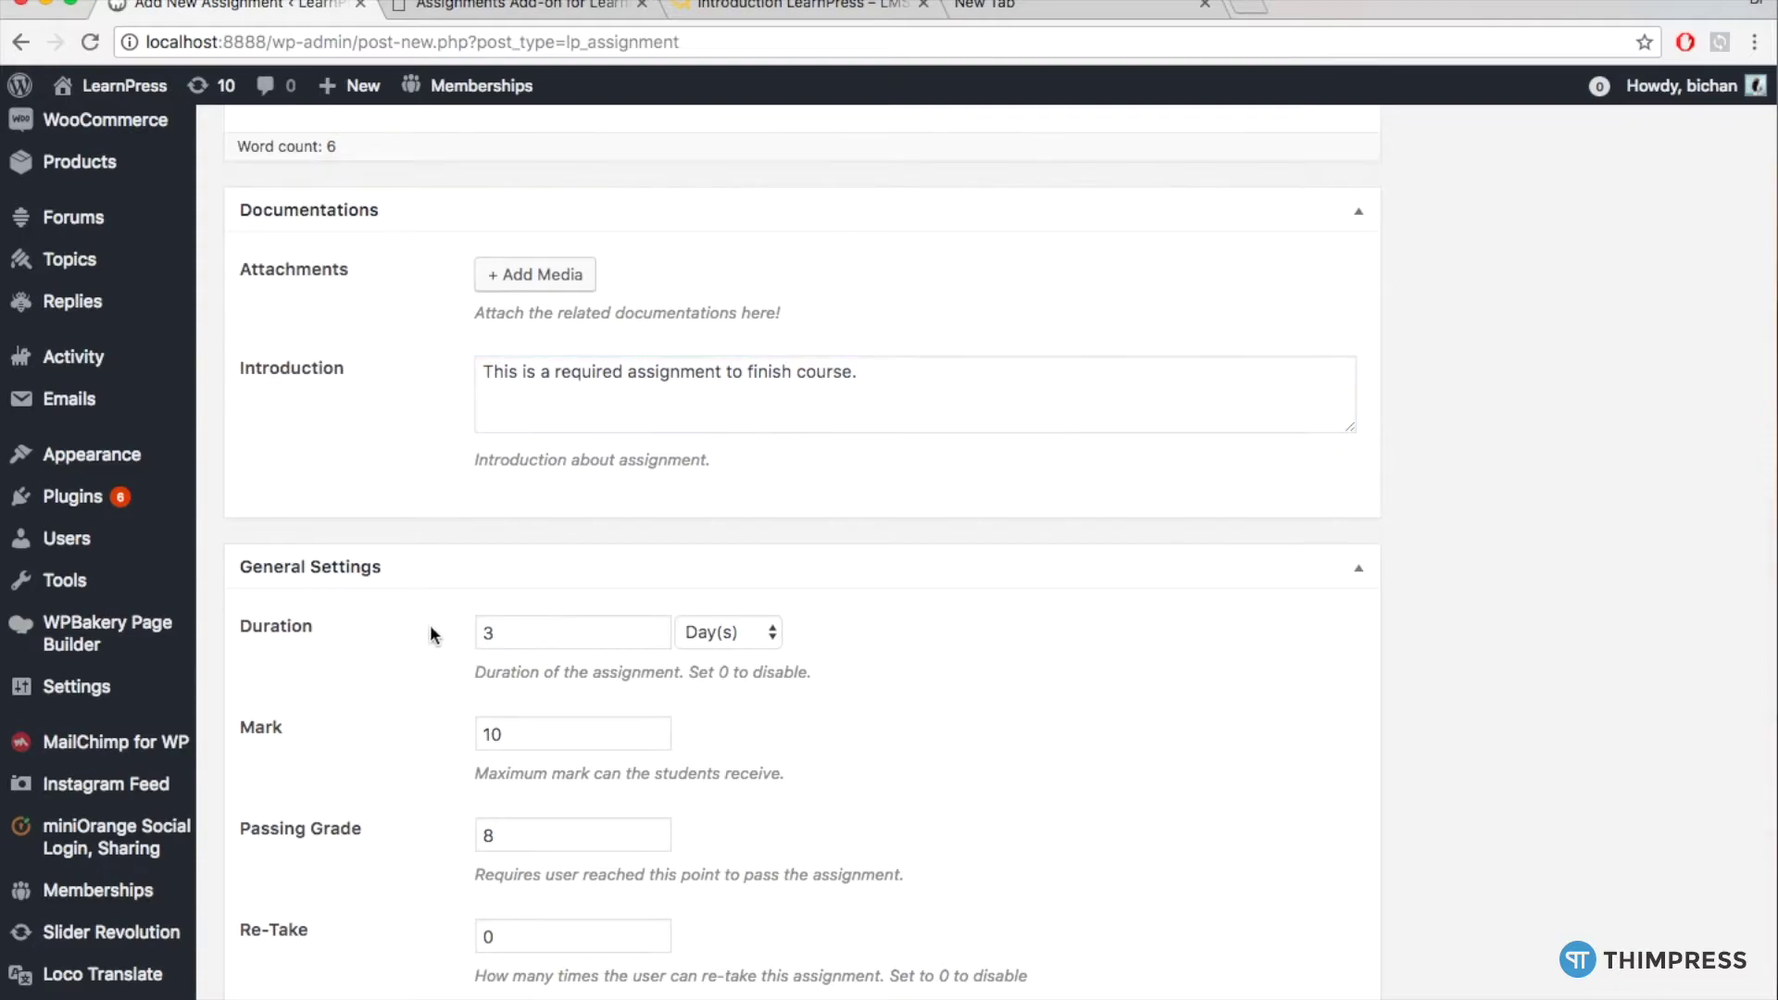
click(747, 631)
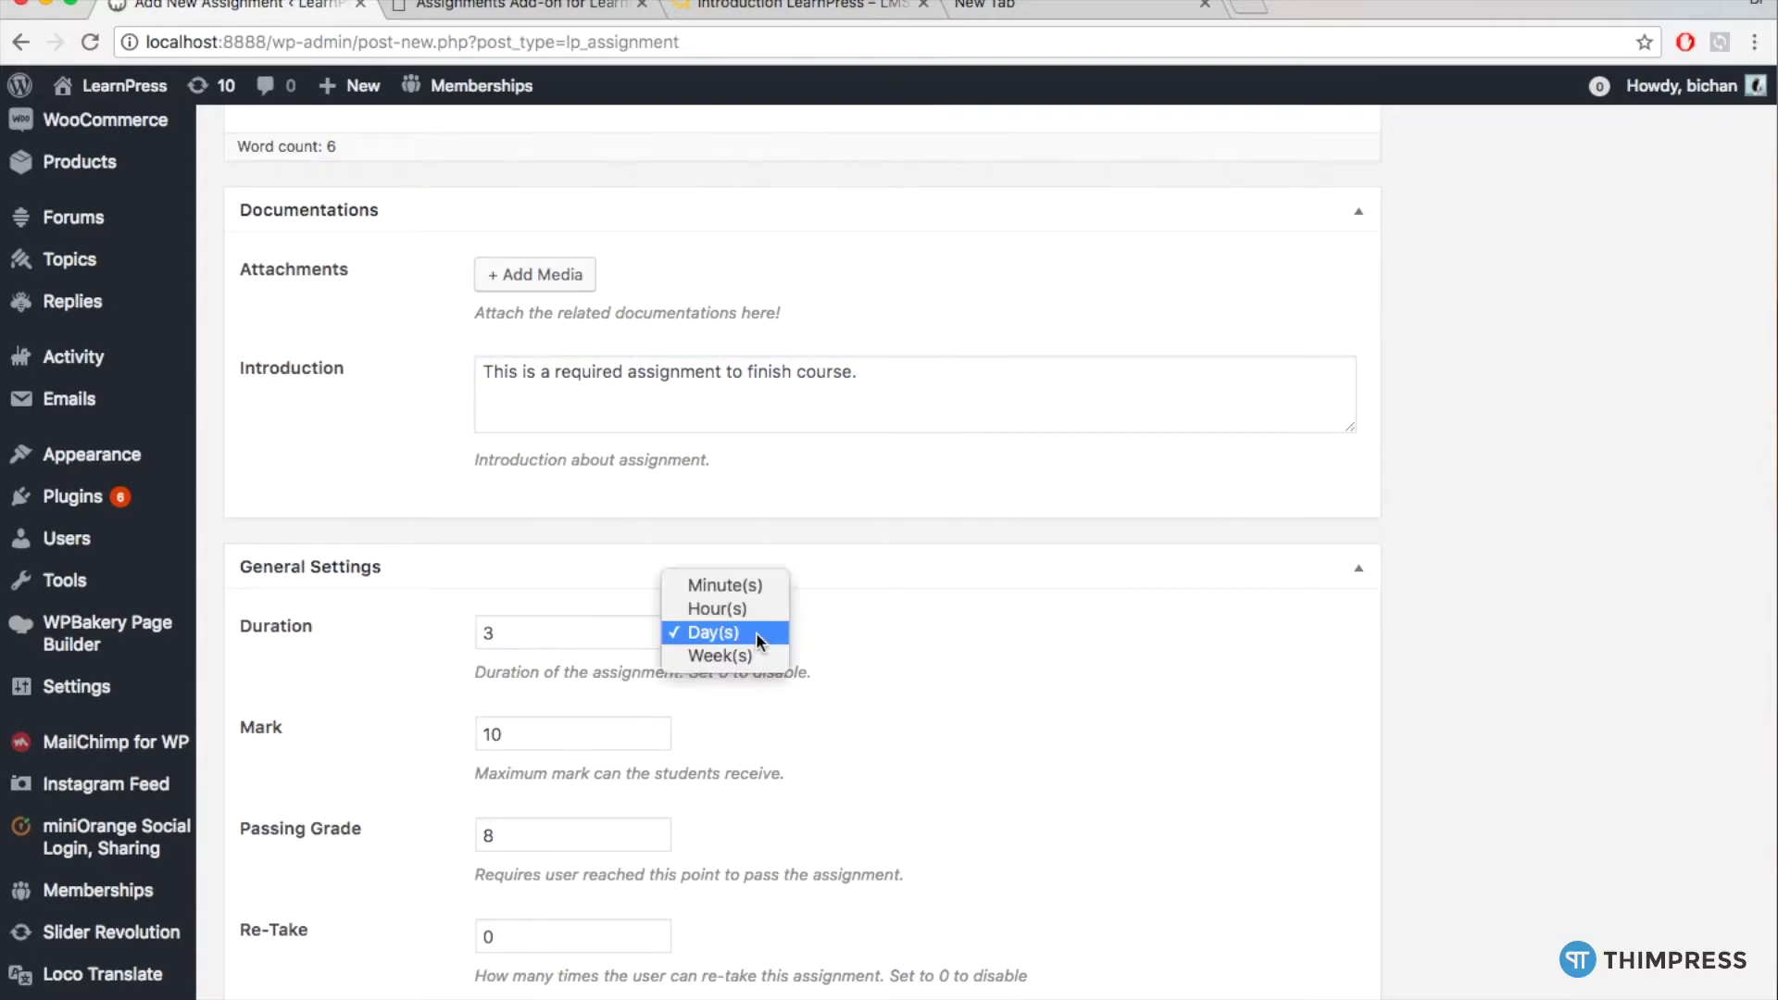
click(747, 657)
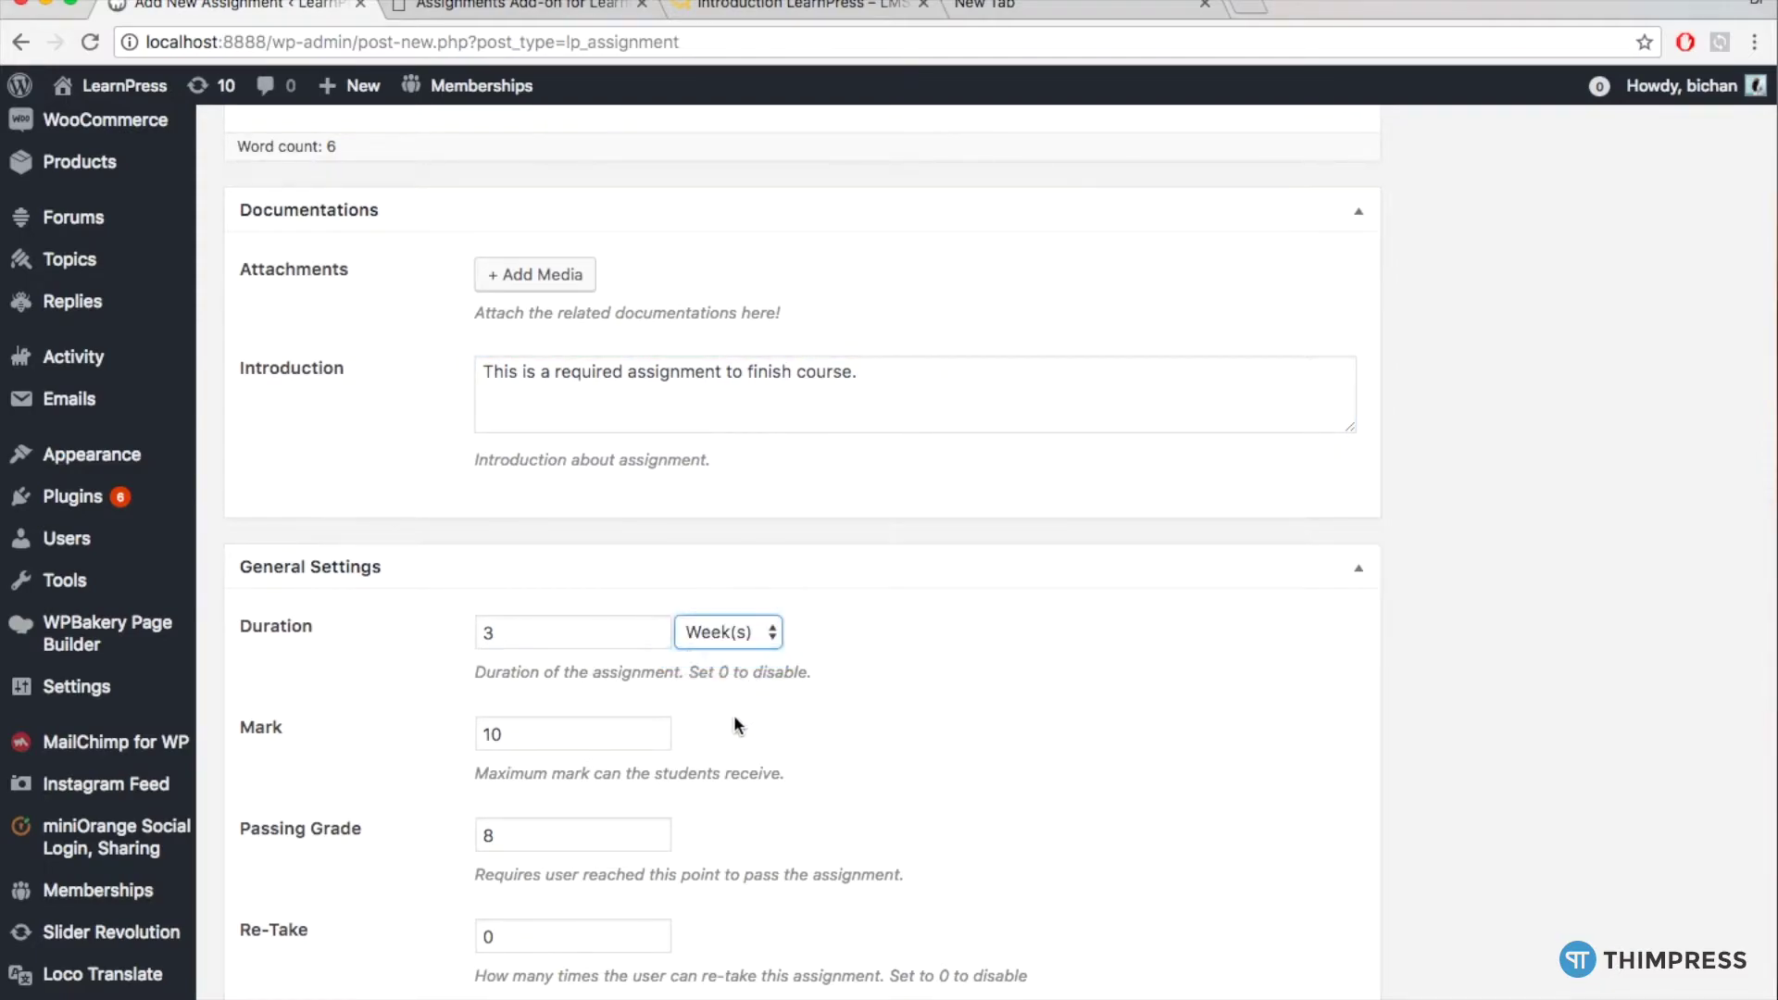
scroll(733, 714, down, 3)
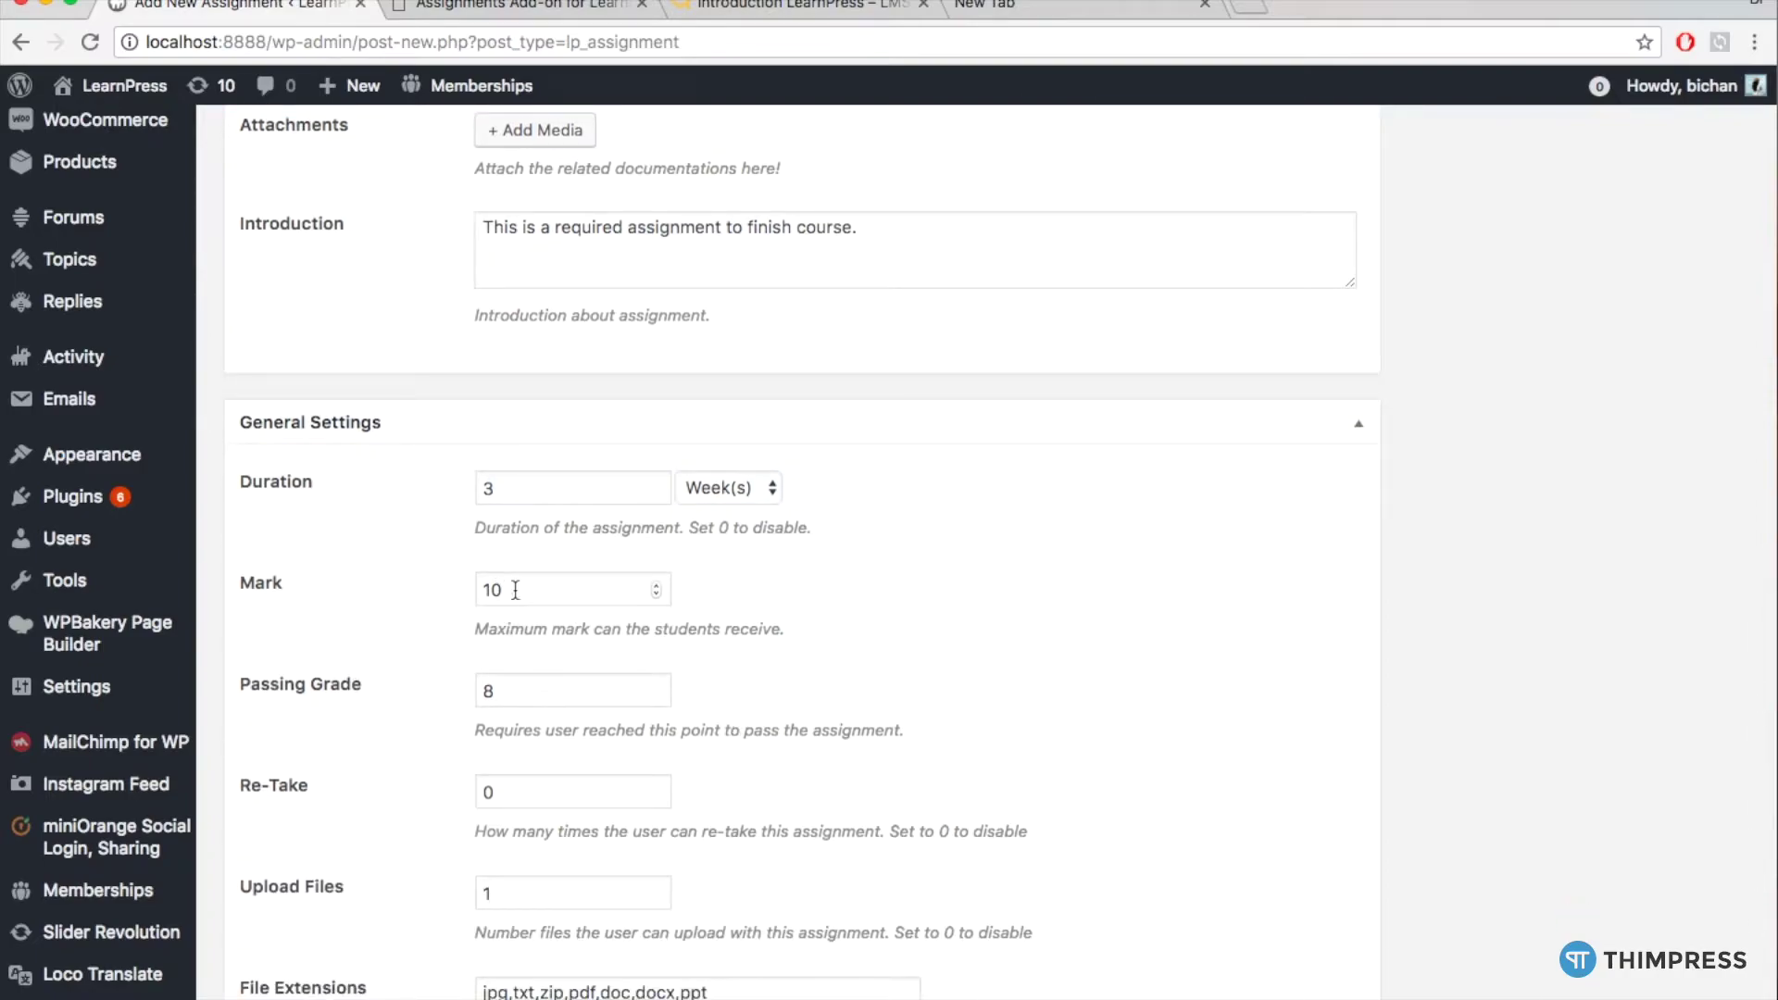
scroll(504, 589, down, 2)
click(496, 597)
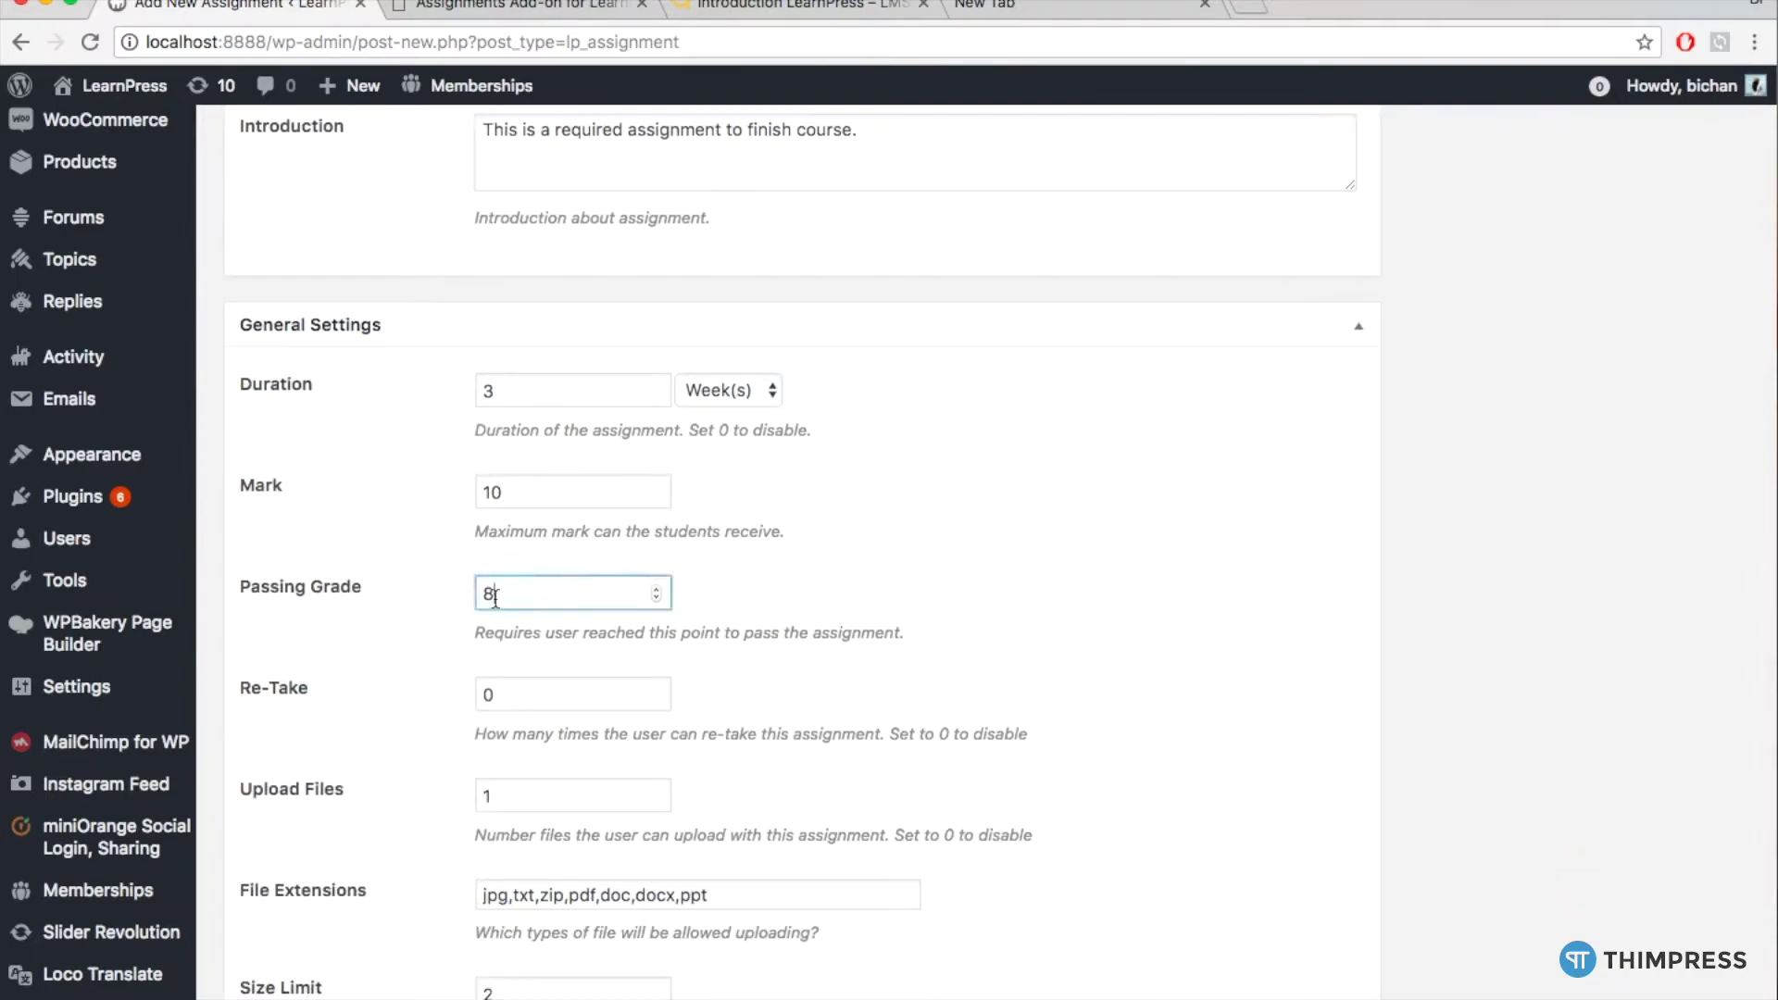
click(546, 688)
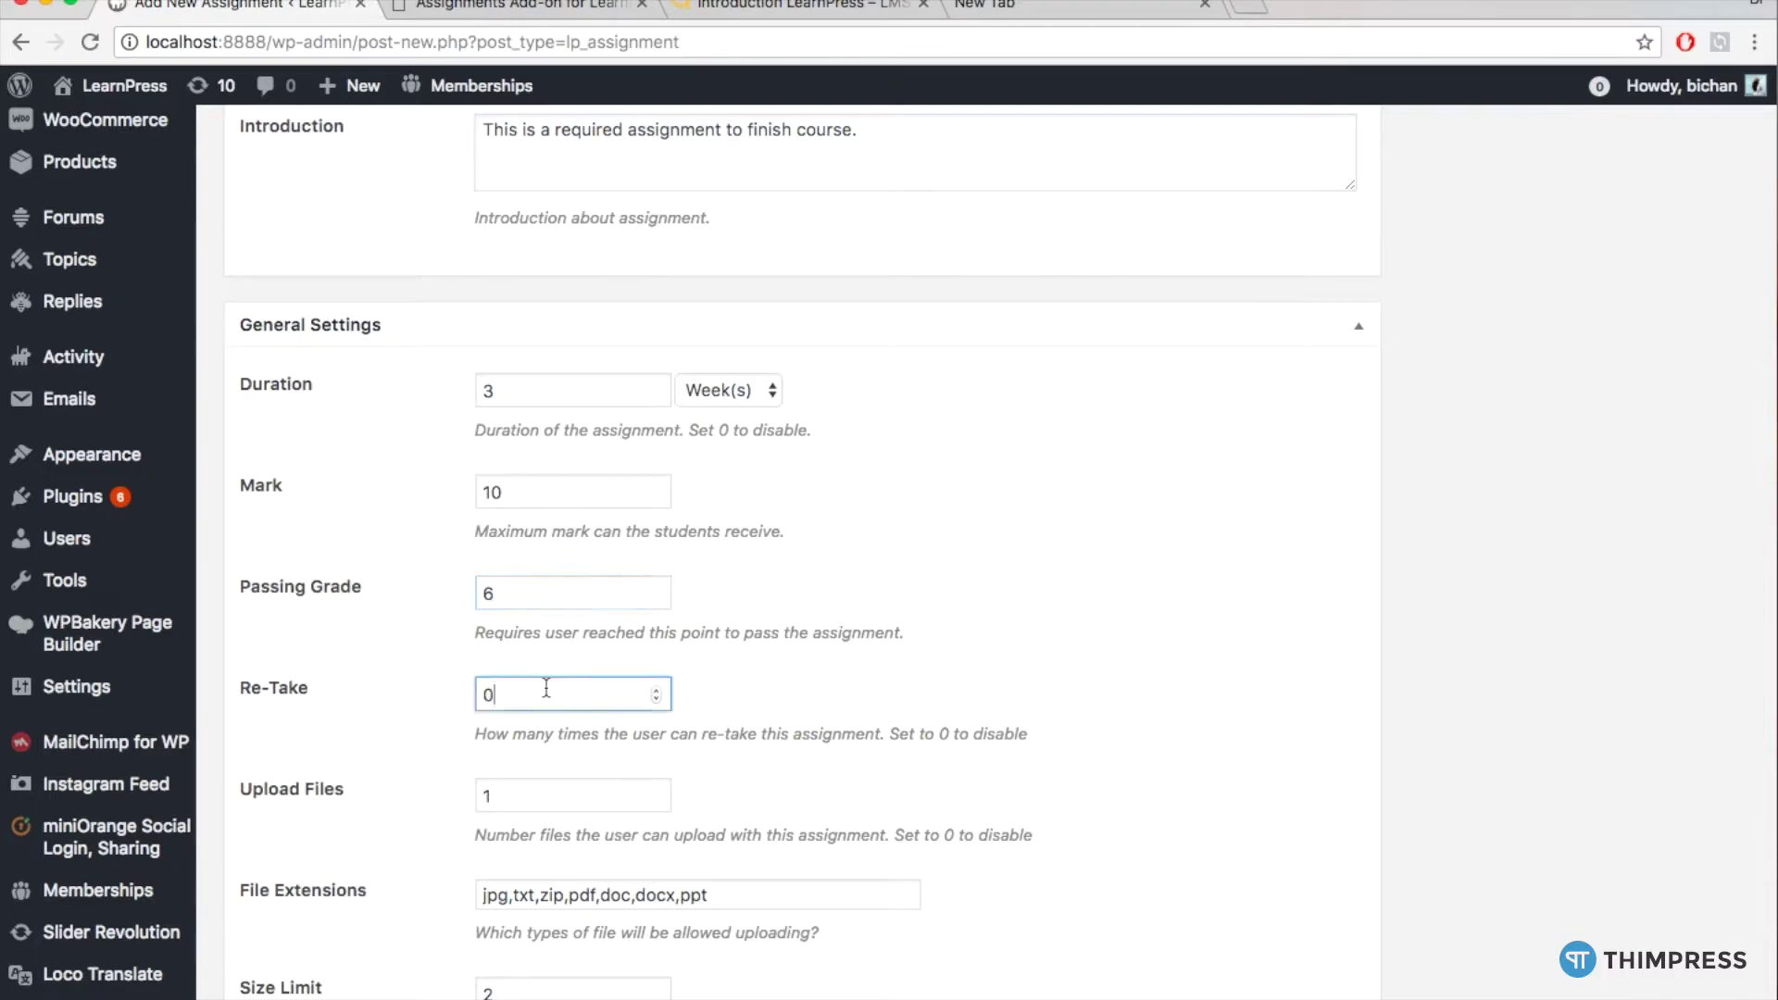
scroll(746, 704, down, 4)
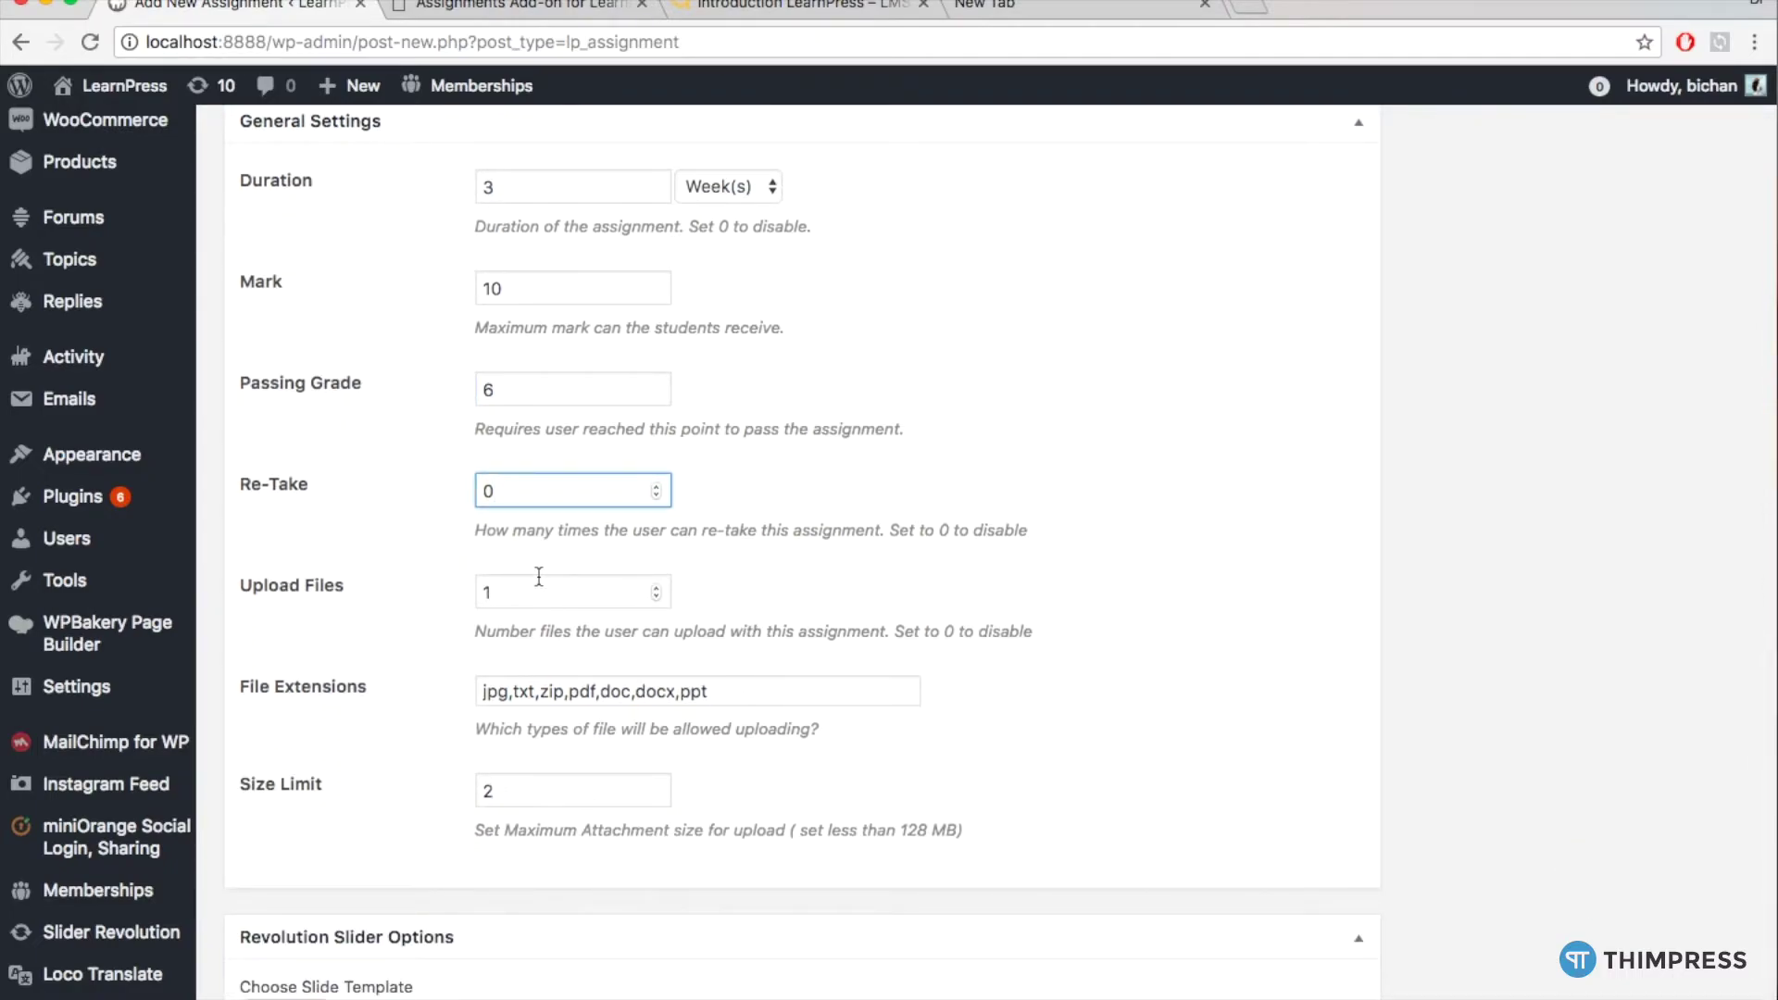
scroll(539, 576, down, 3)
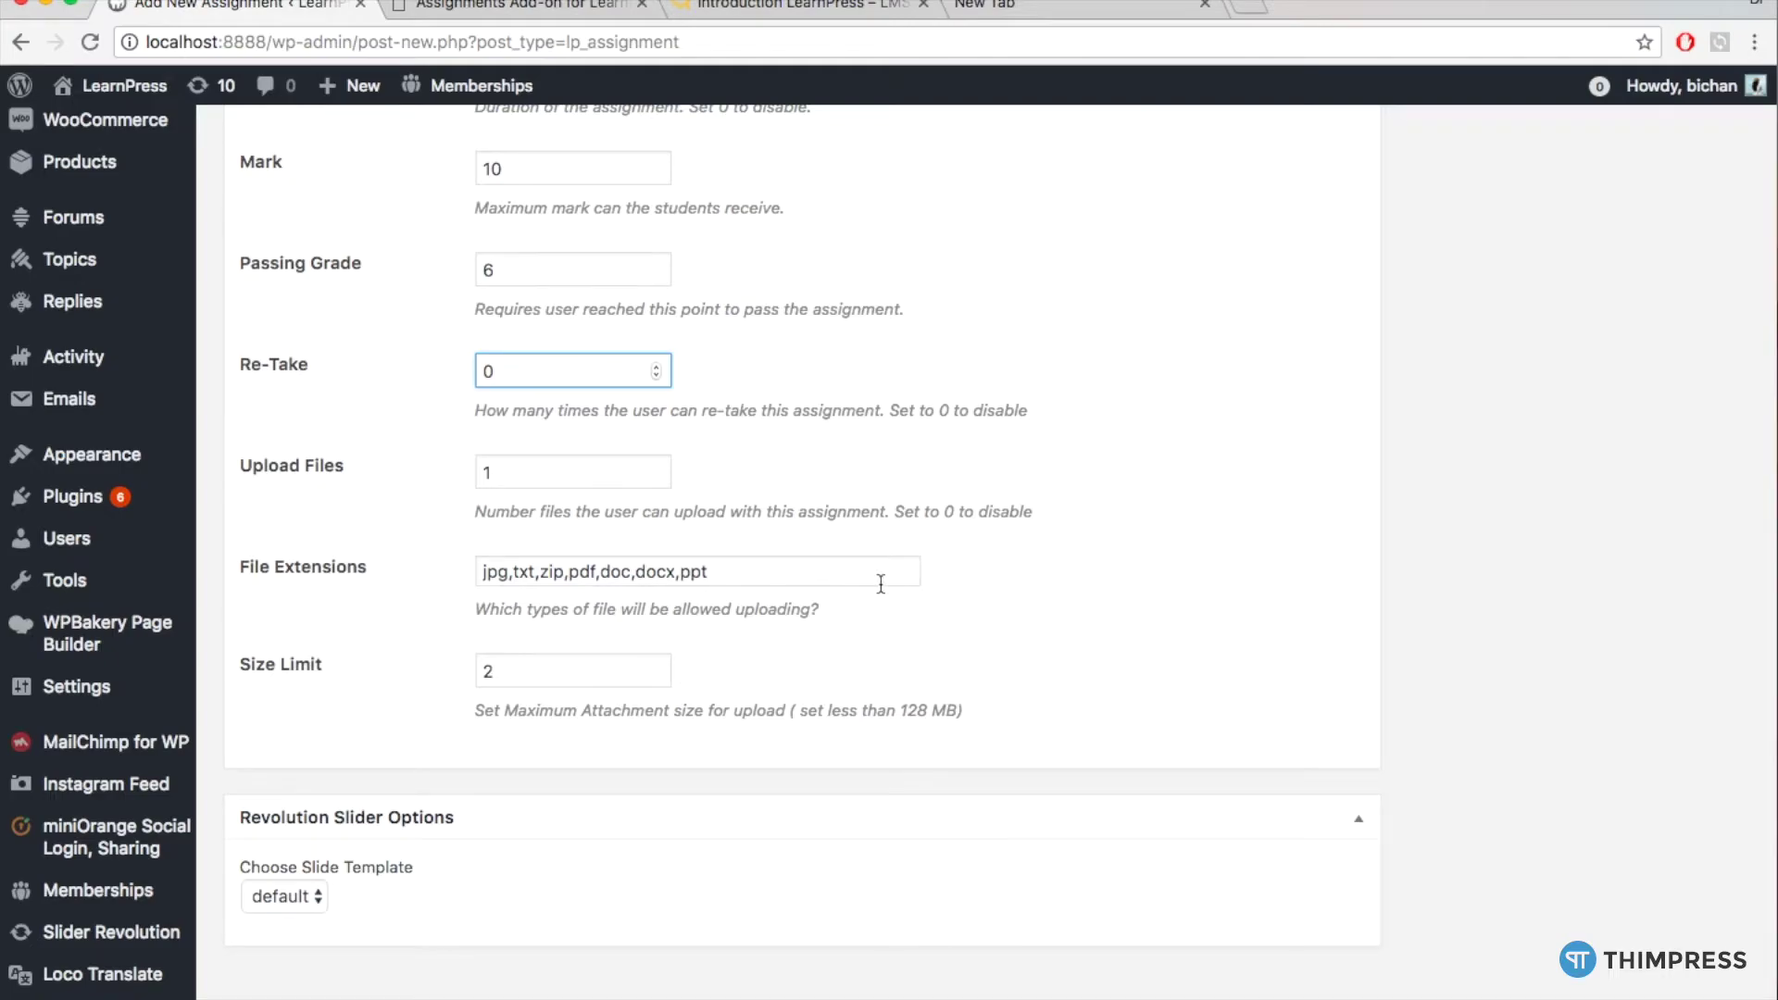
scroll(880, 584, up, 15)
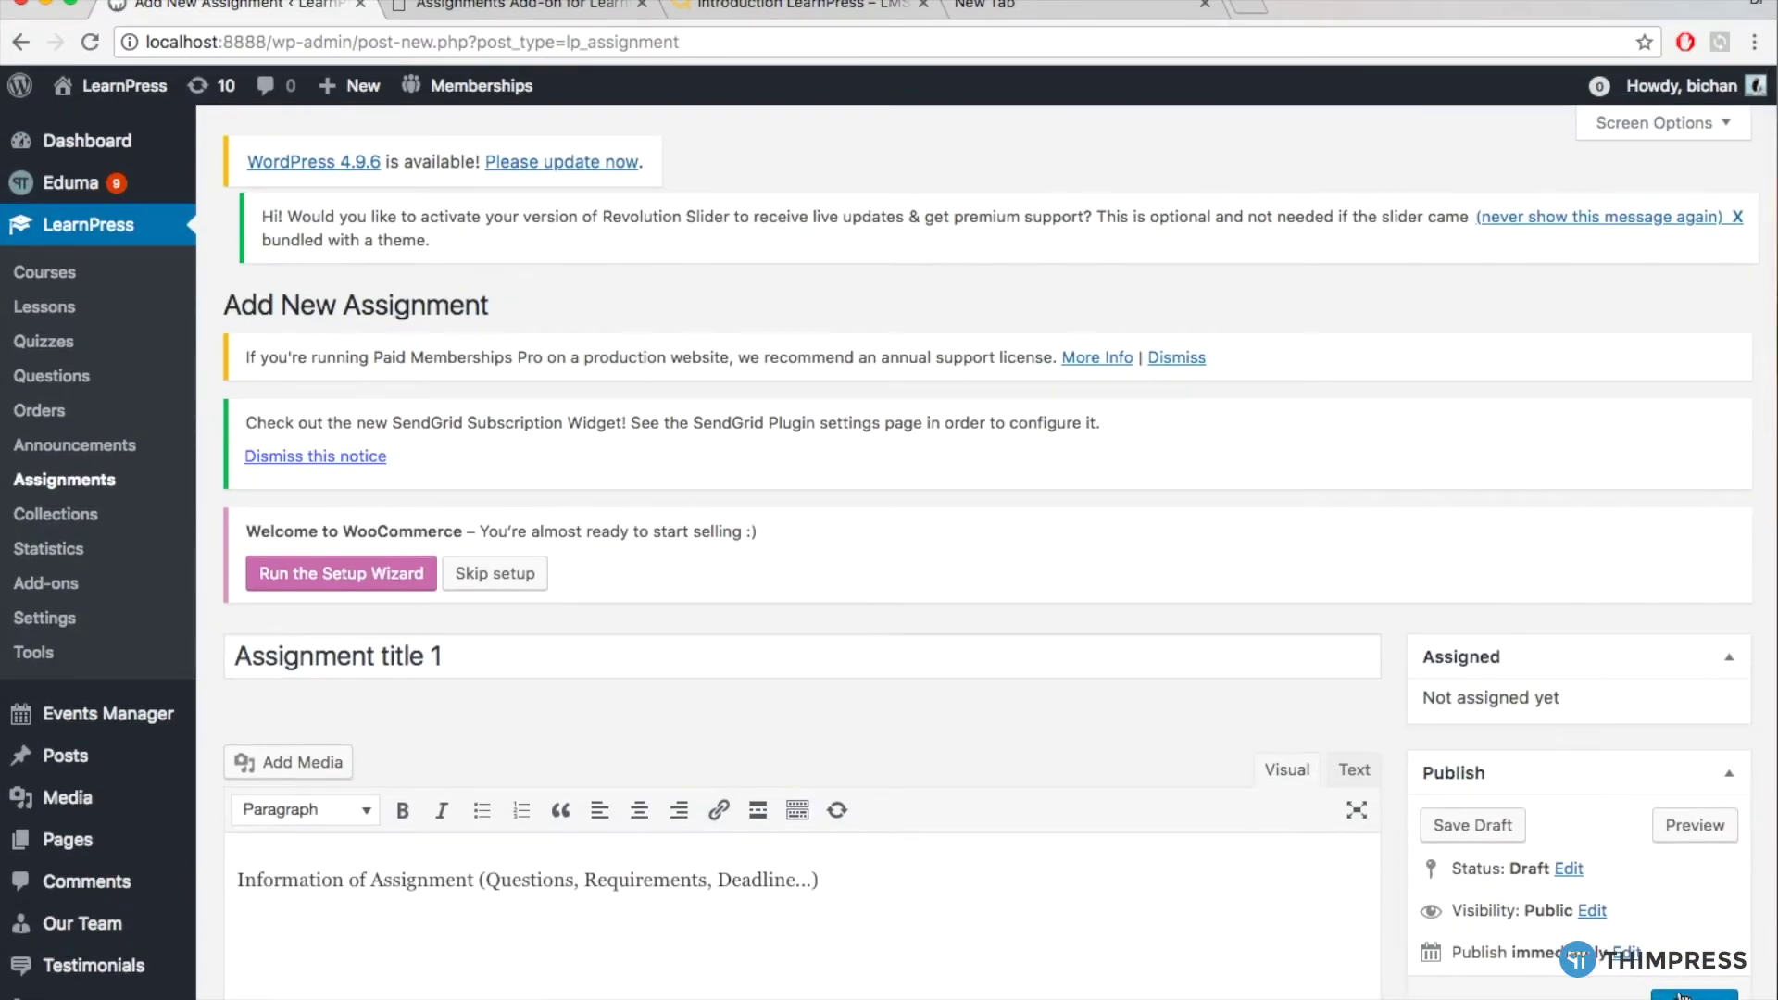
Publish Assignment title 1
scroll(1680, 995, down, 2)
click(1694, 908)
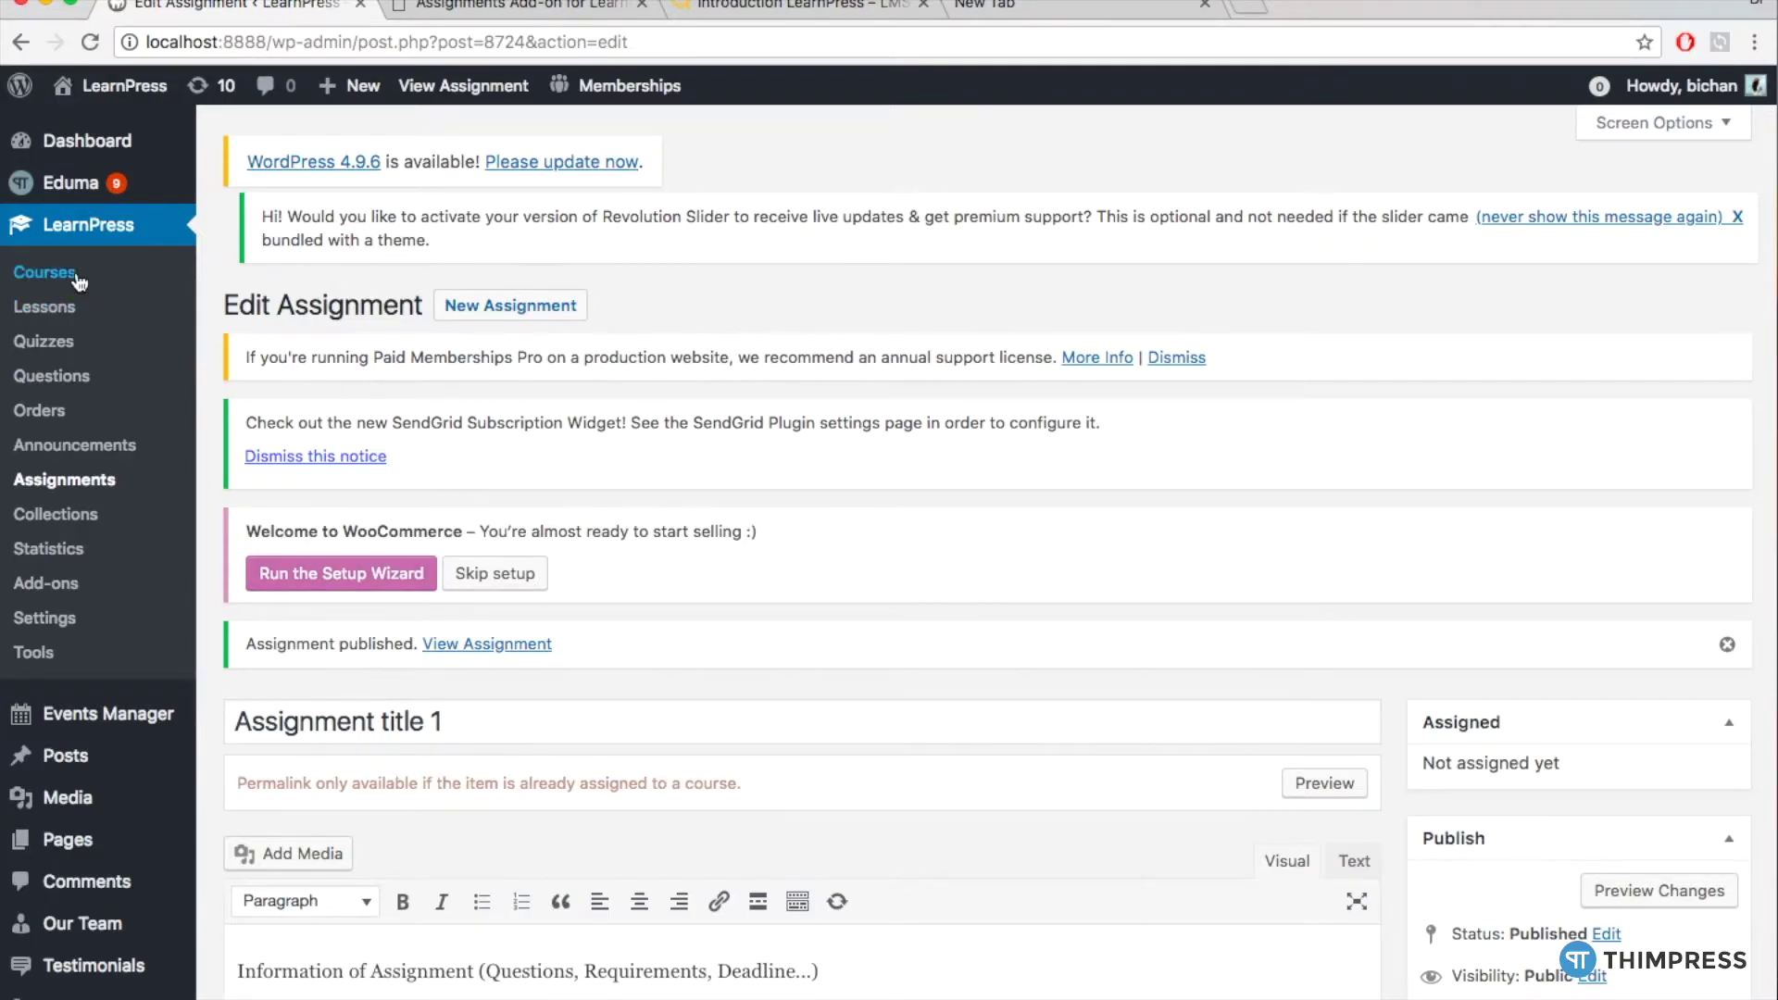
Open the 'Introduction LearnPress – LMS plugin' course for editing and scroll to its curriculum
click(44, 273)
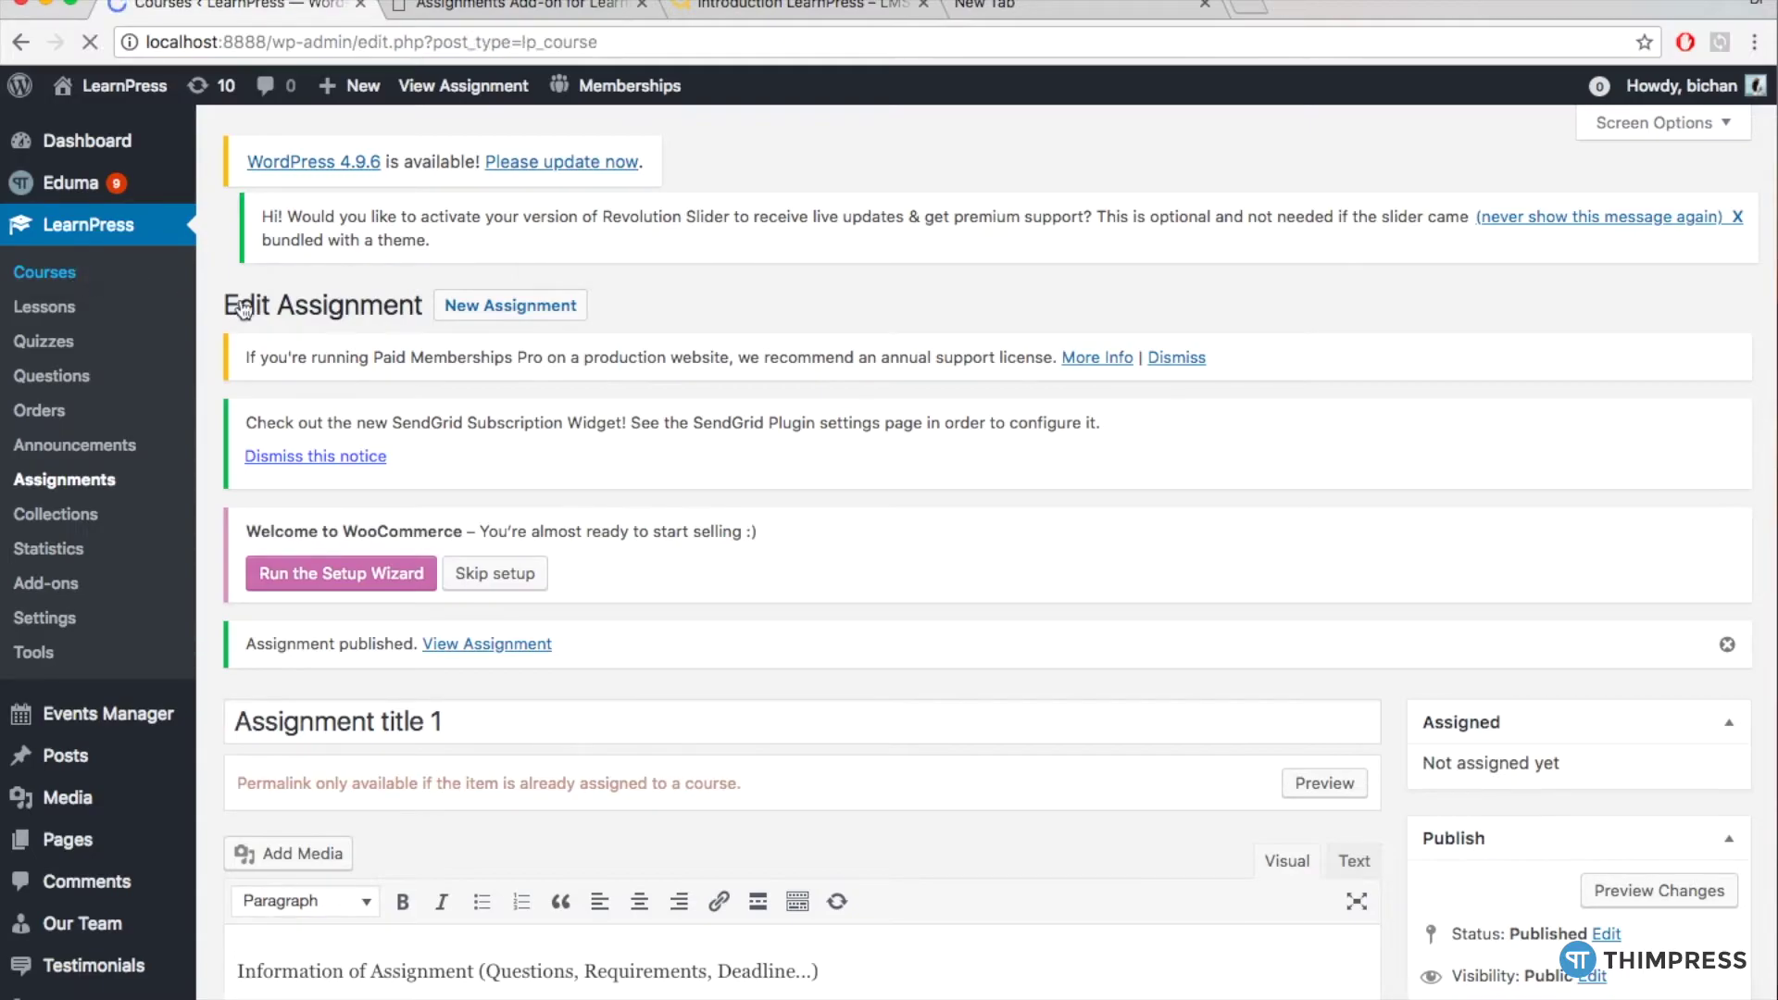
scroll(411, 320, down, 3)
scroll(411, 320, down, 2)
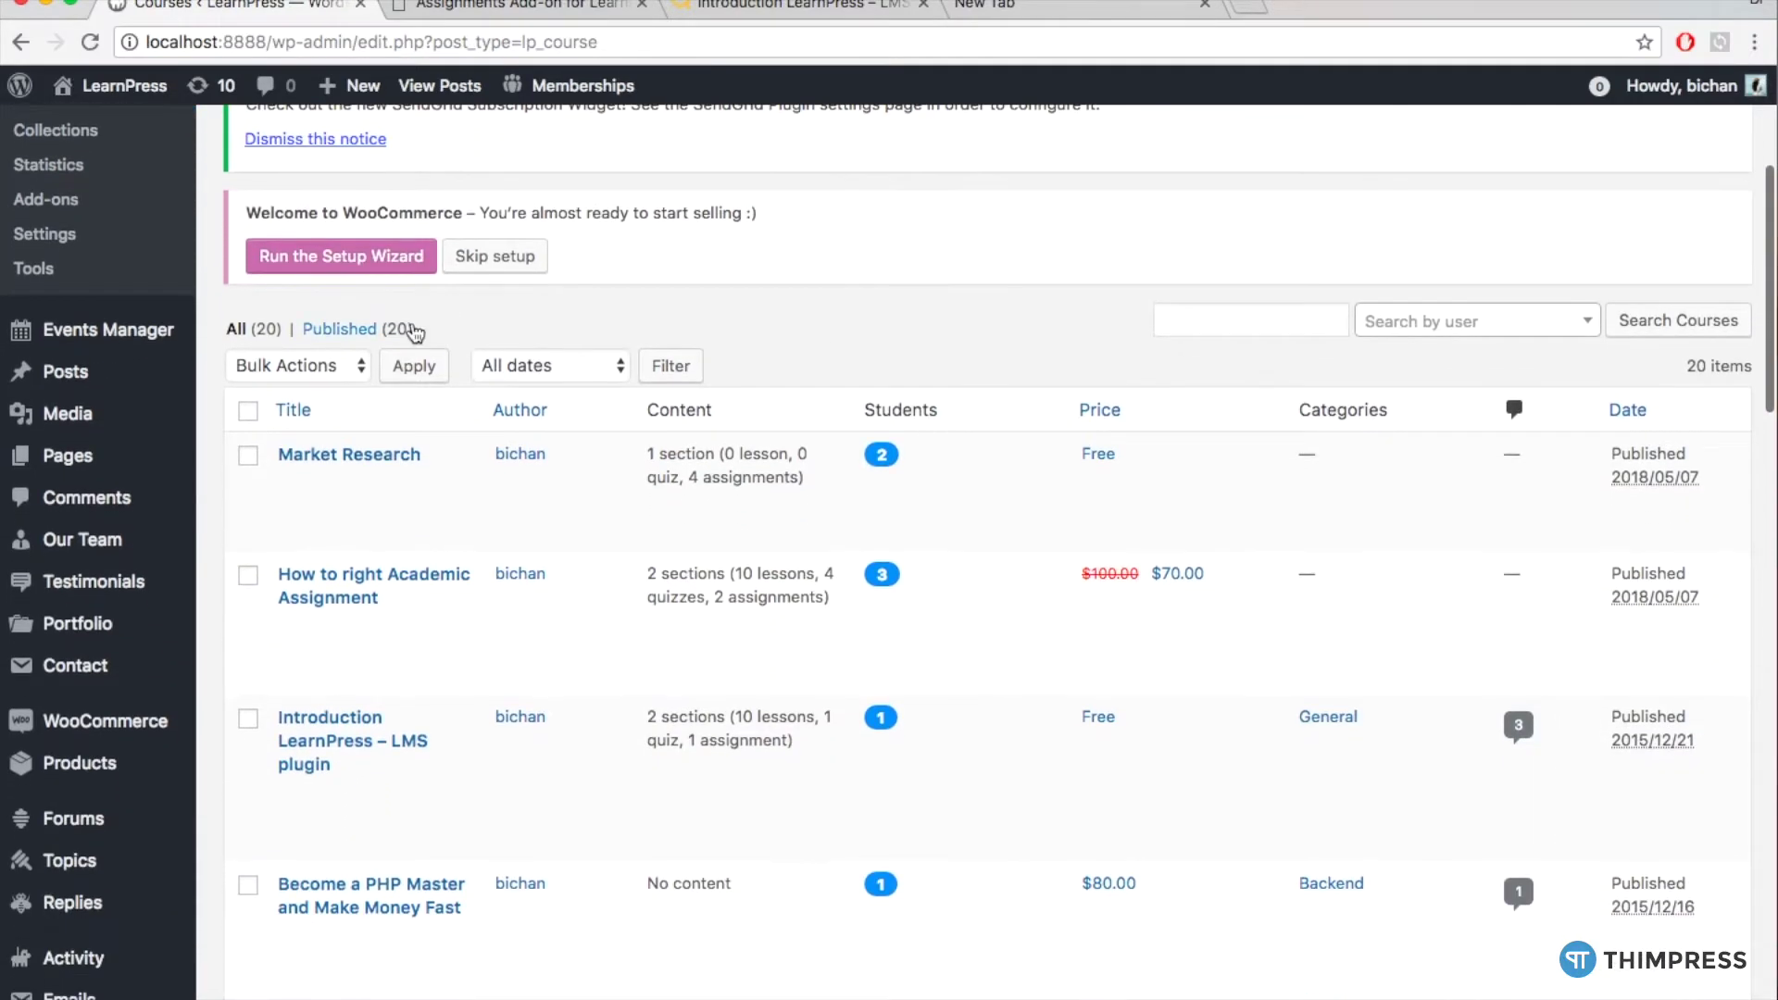
click(333, 745)
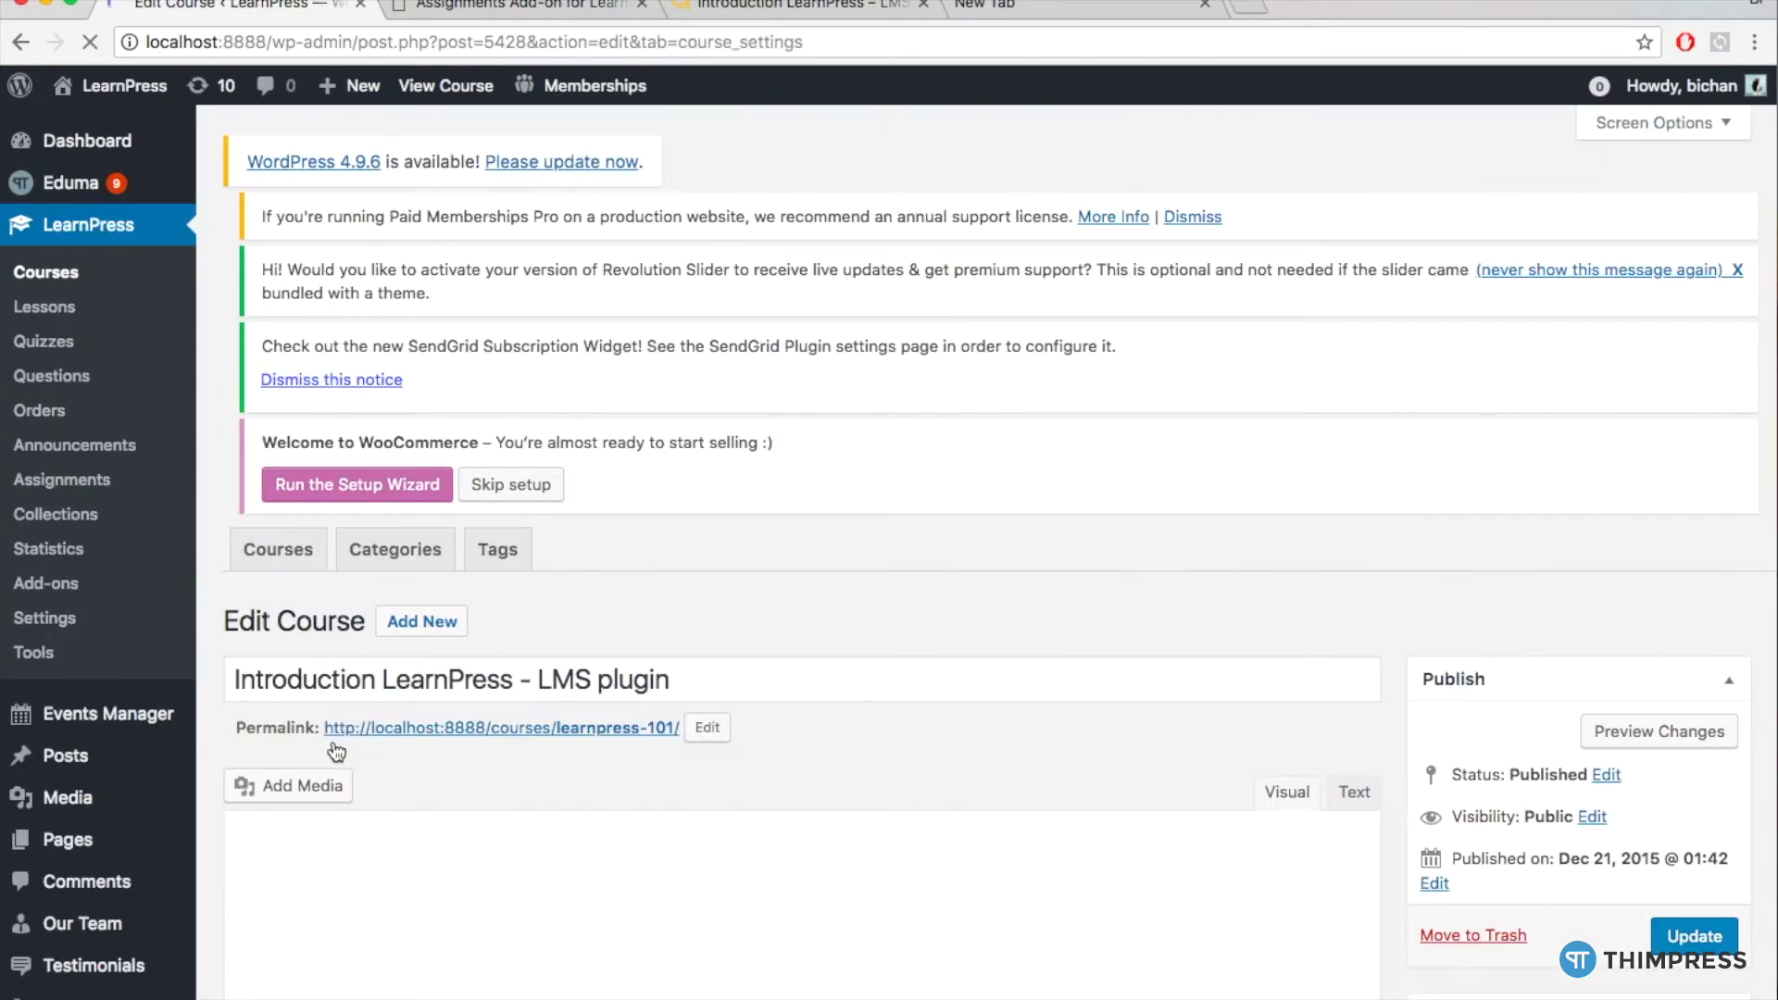
scroll(335, 750, down, 6)
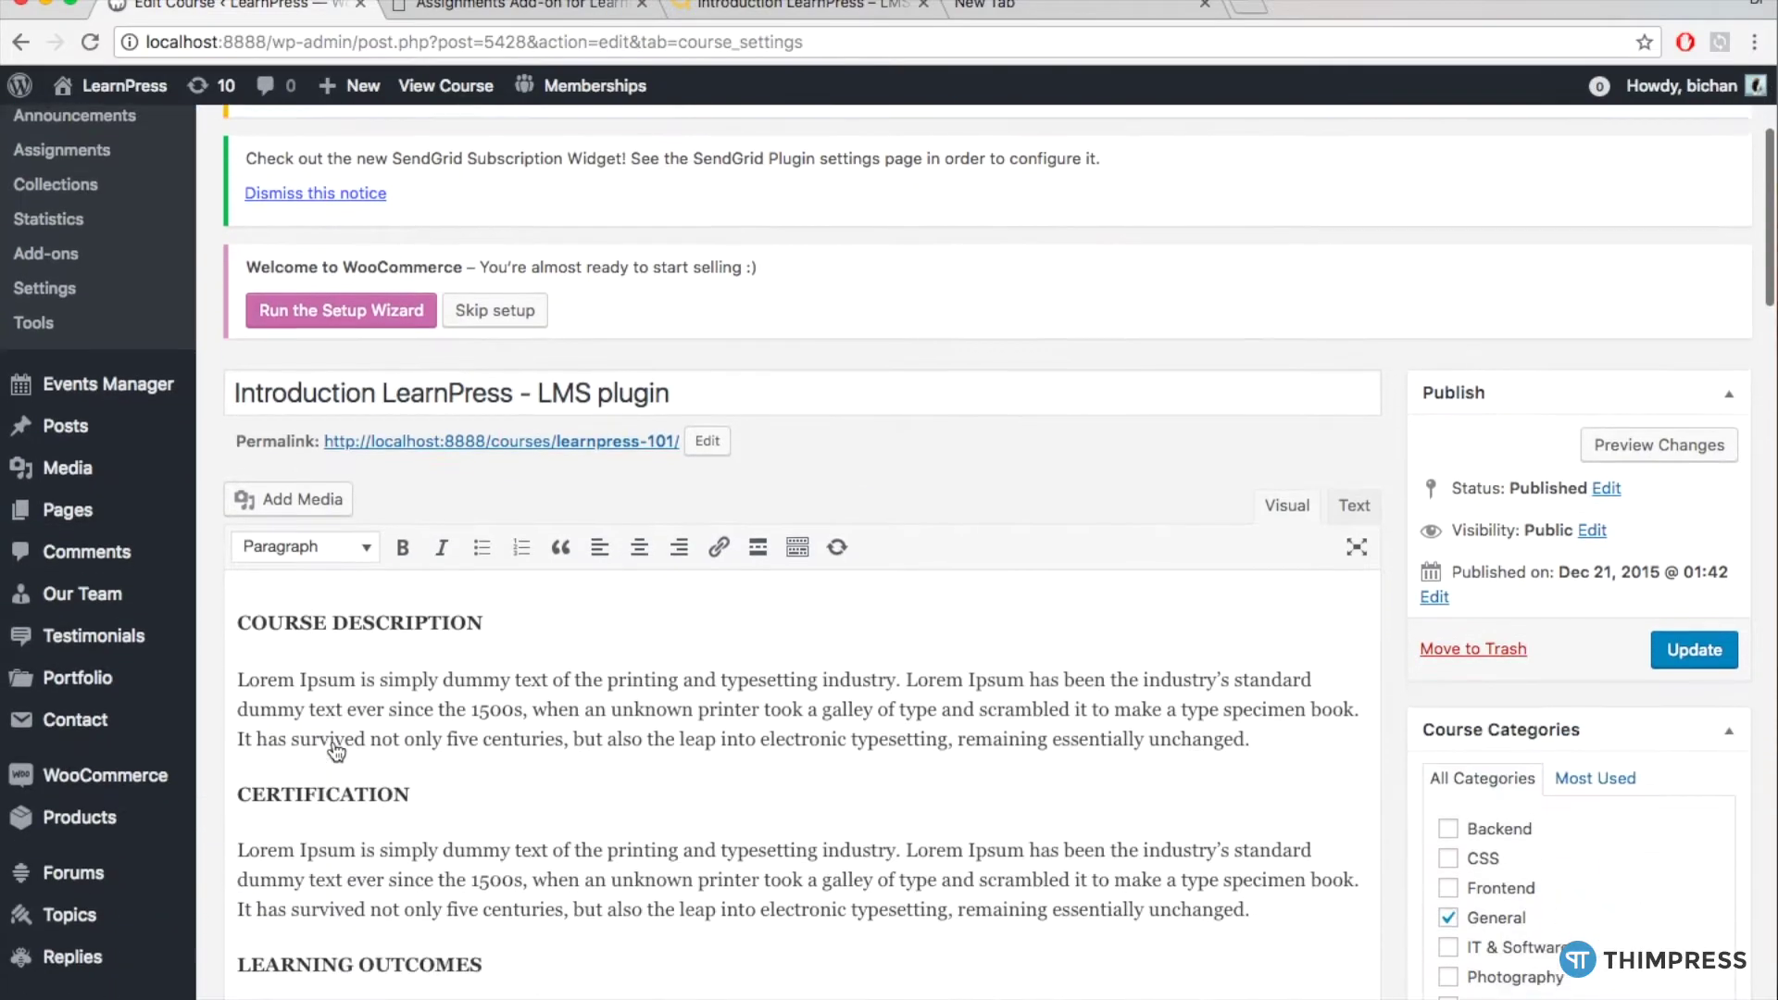
scroll(335, 751, down, 10)
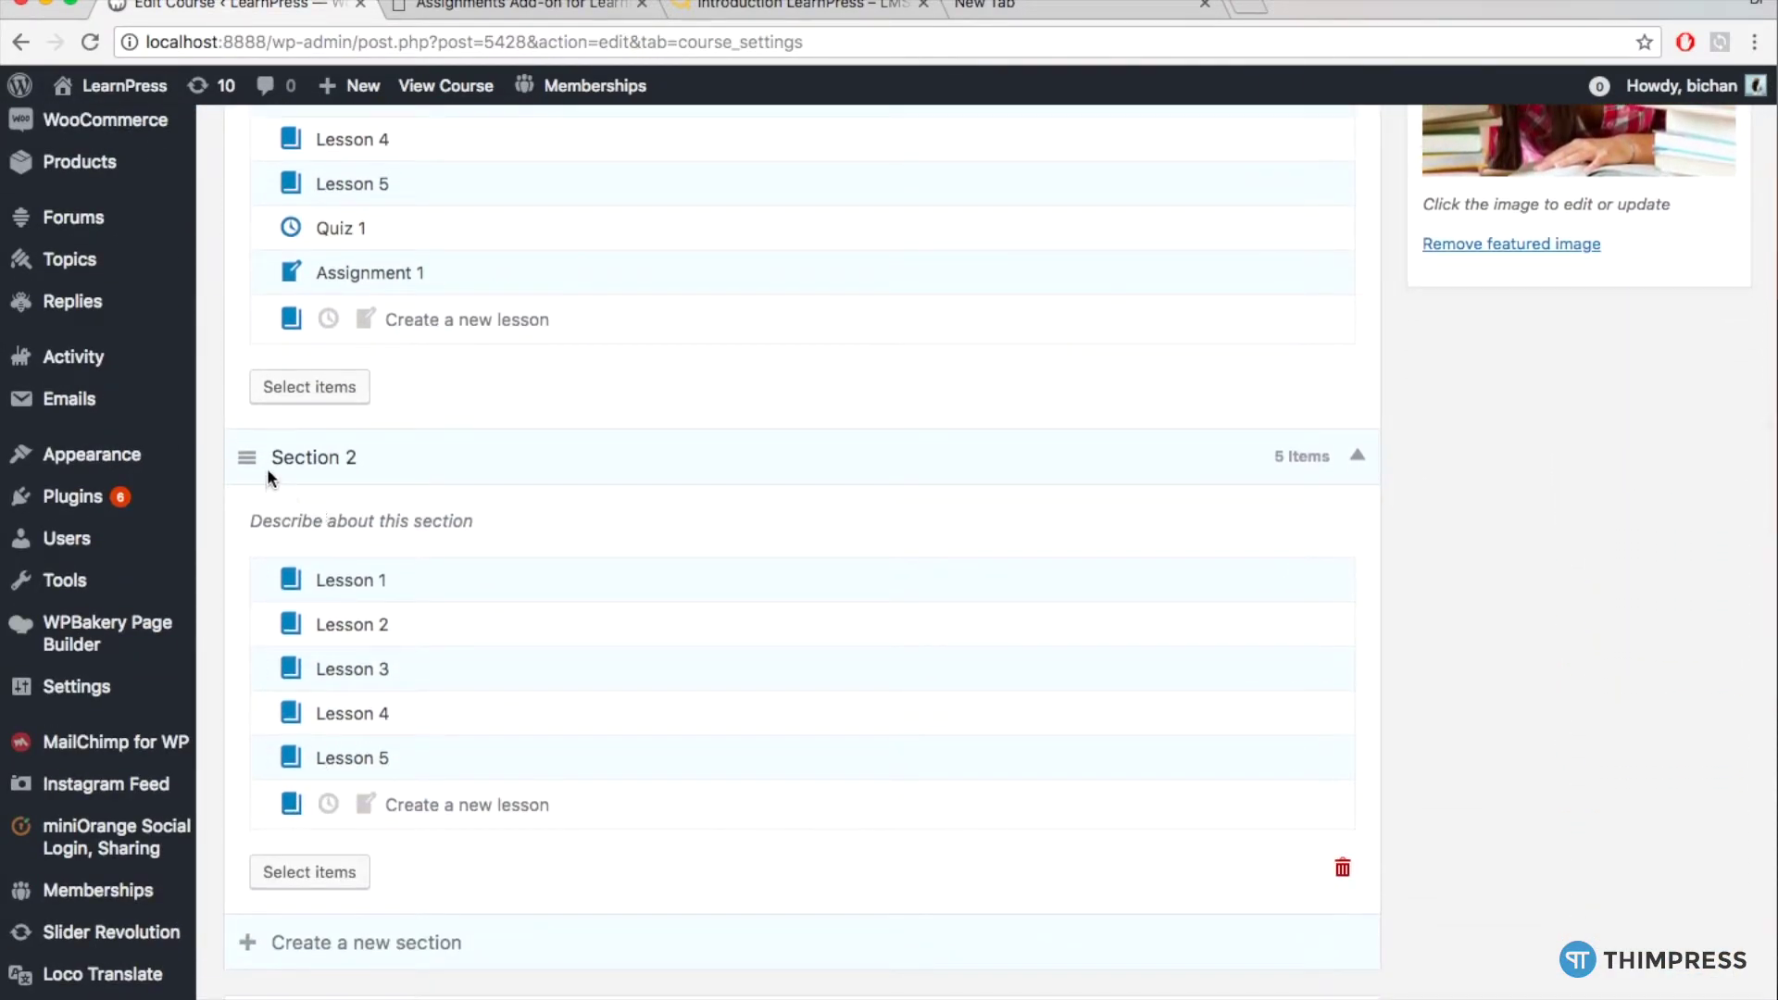
Add Assignment title 1 to Section 2 of the curriculum and update the course
click(320, 873)
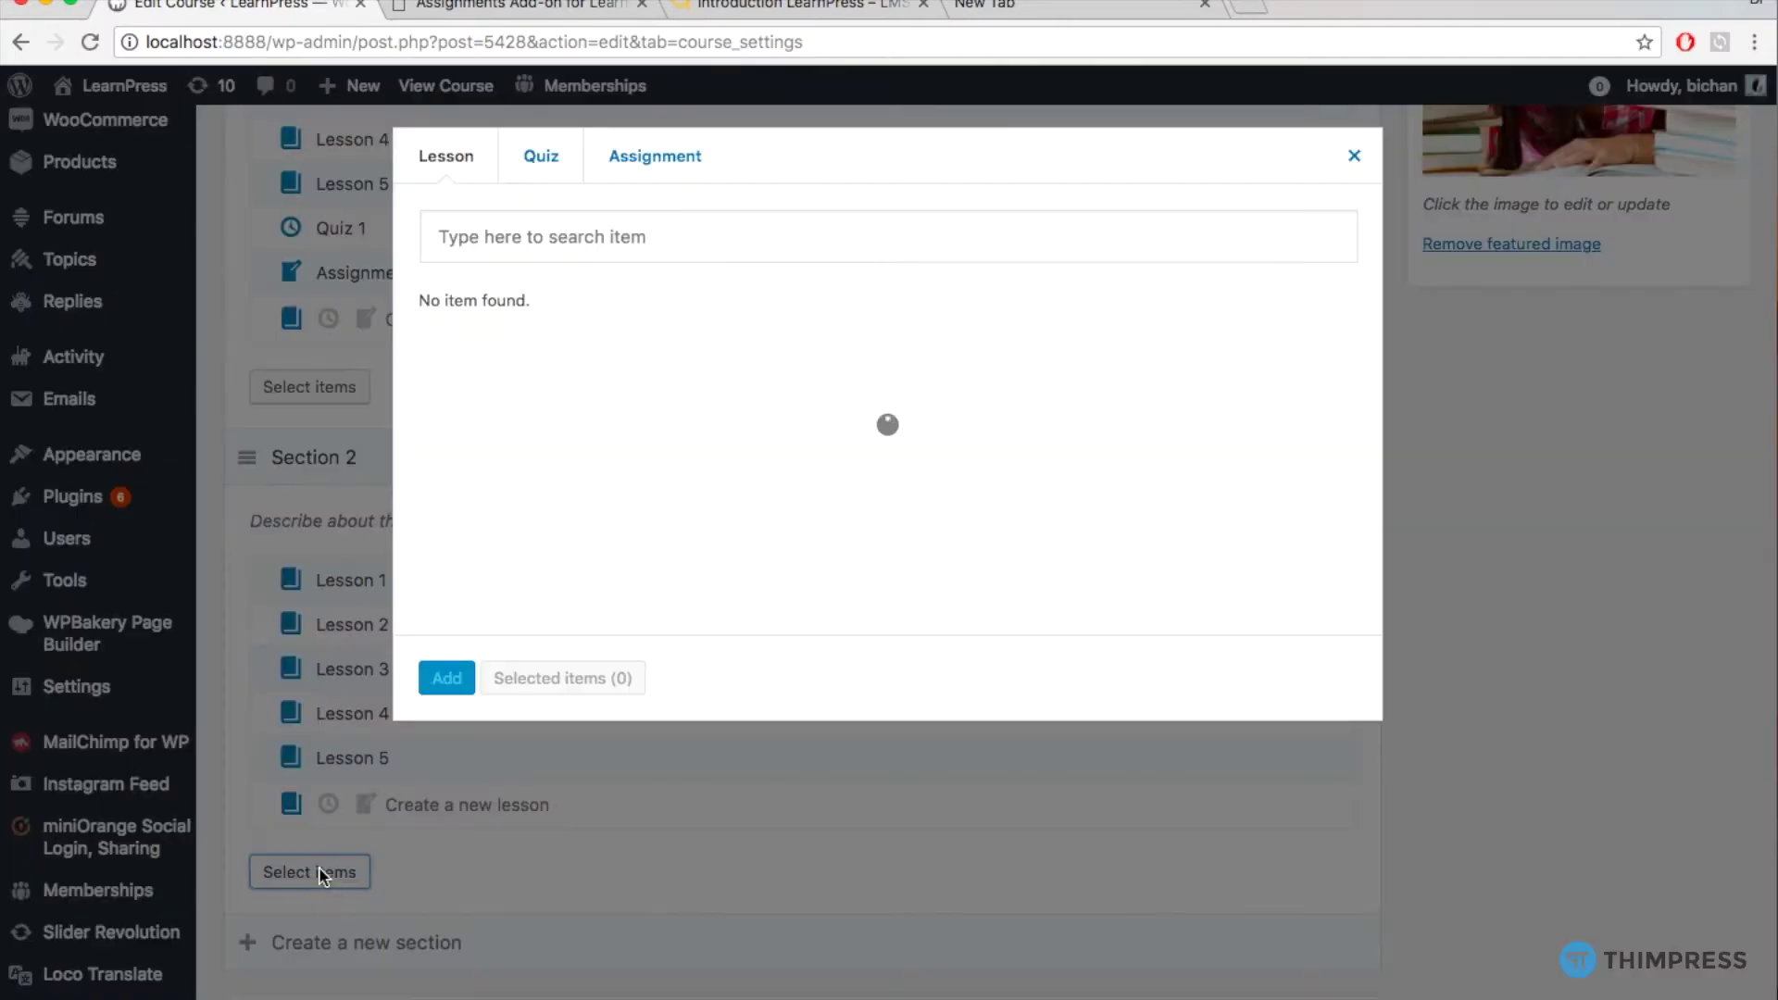
click(647, 151)
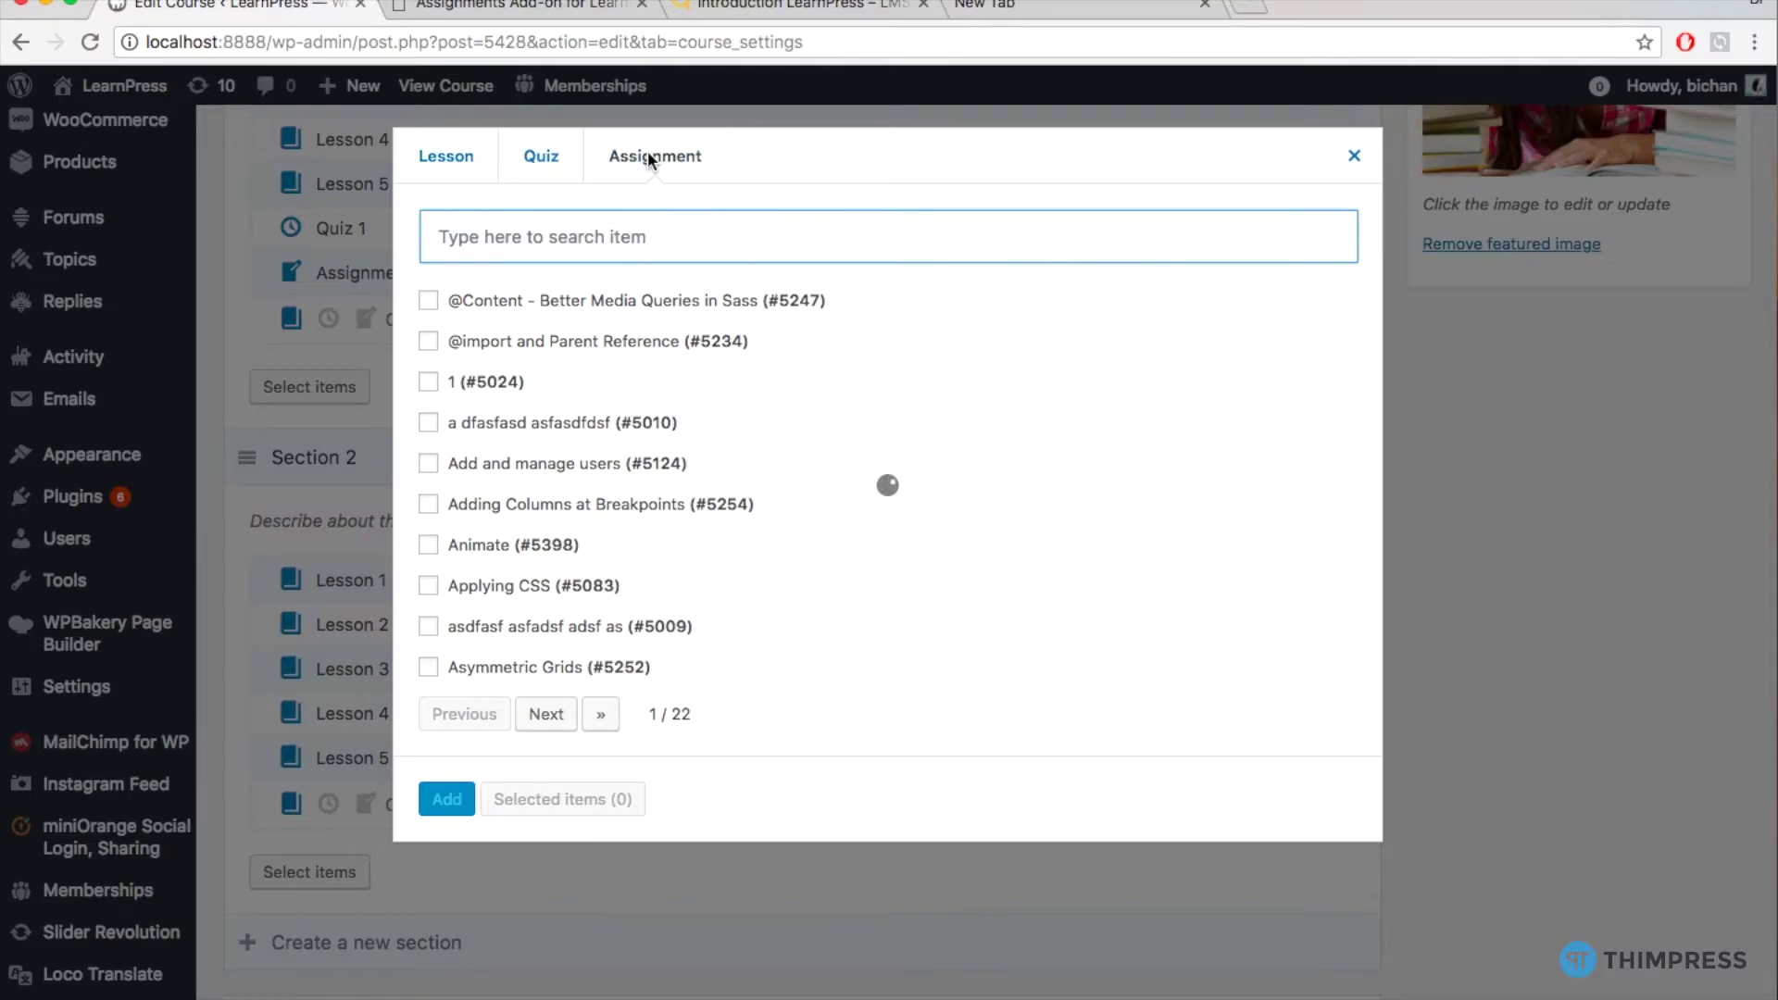
click(428, 300)
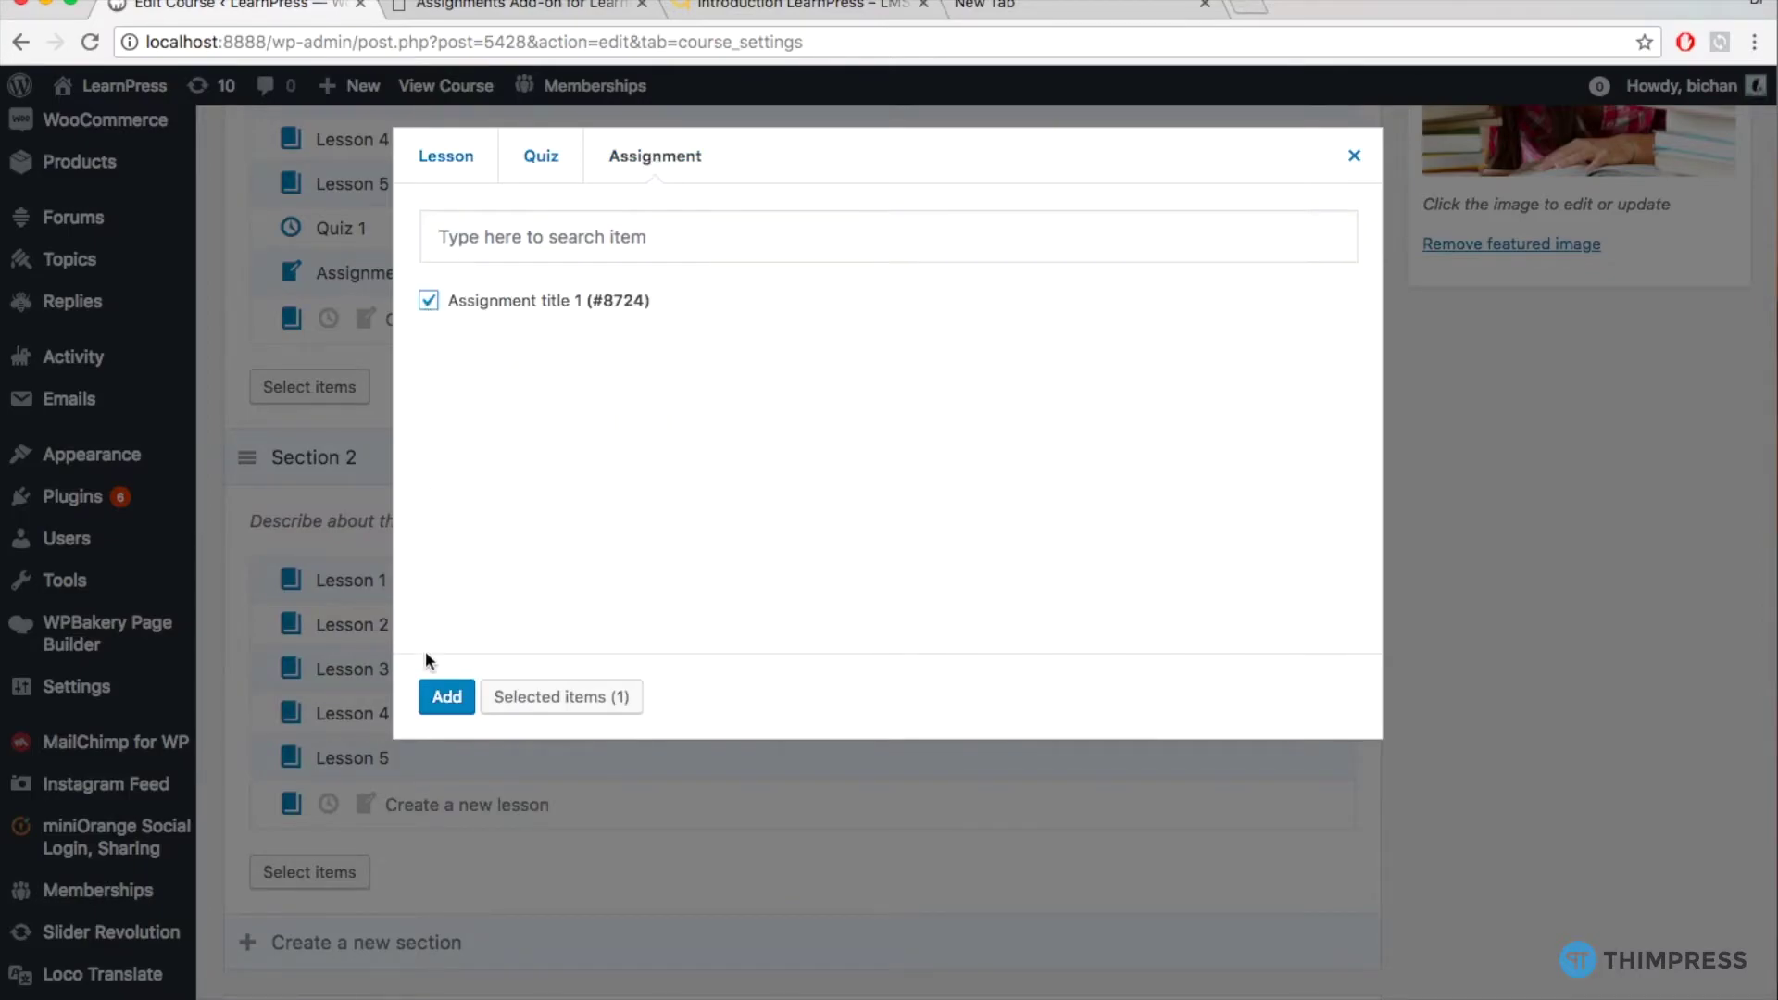
click(443, 697)
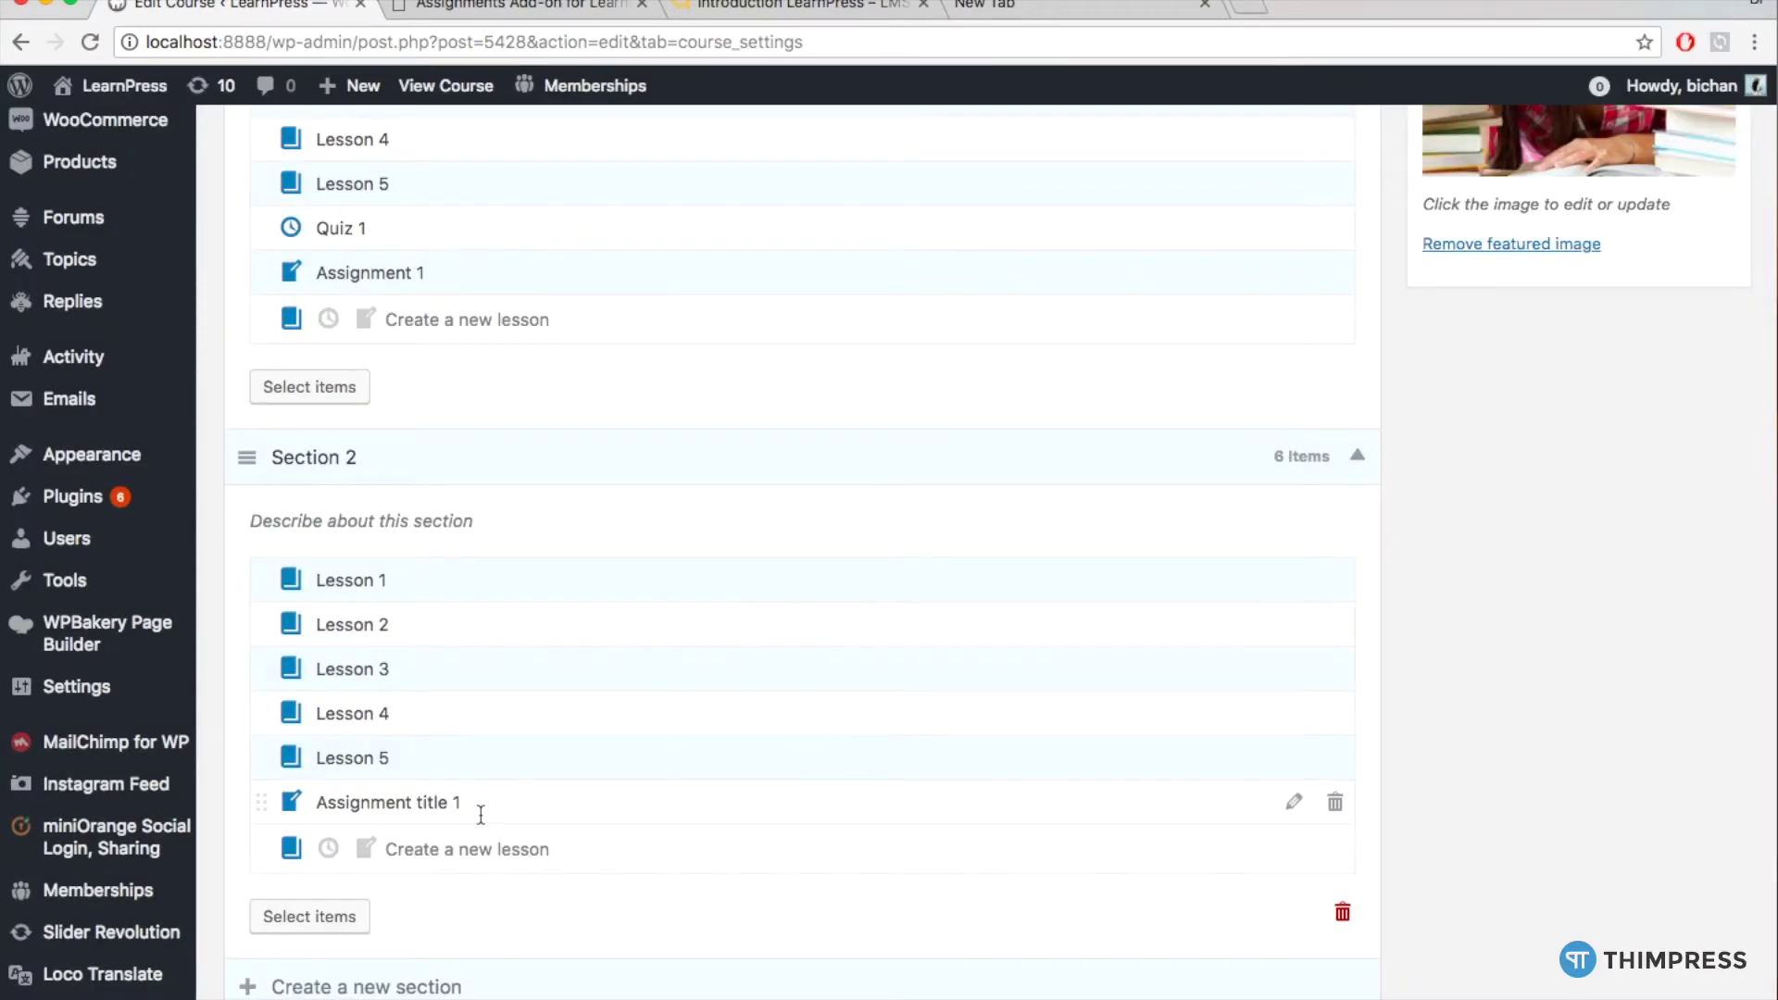
scroll(1202, 829, up, 6)
scroll(1202, 828, up, 8)
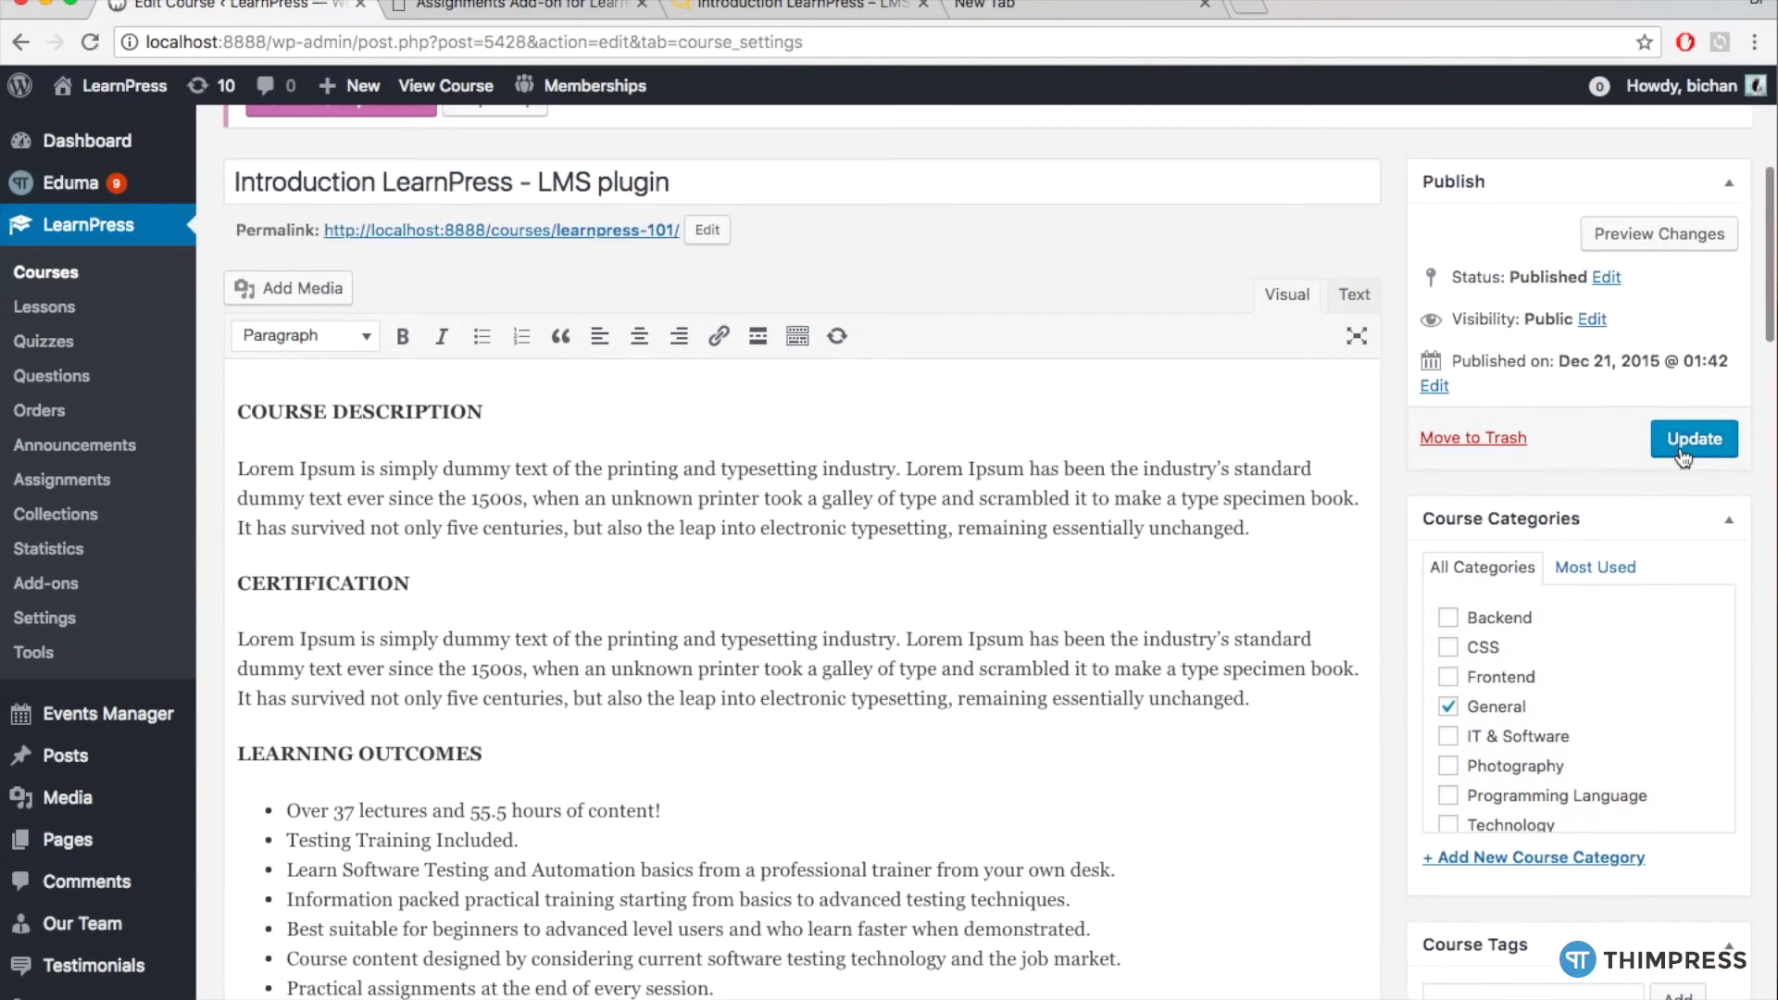
click(1679, 441)
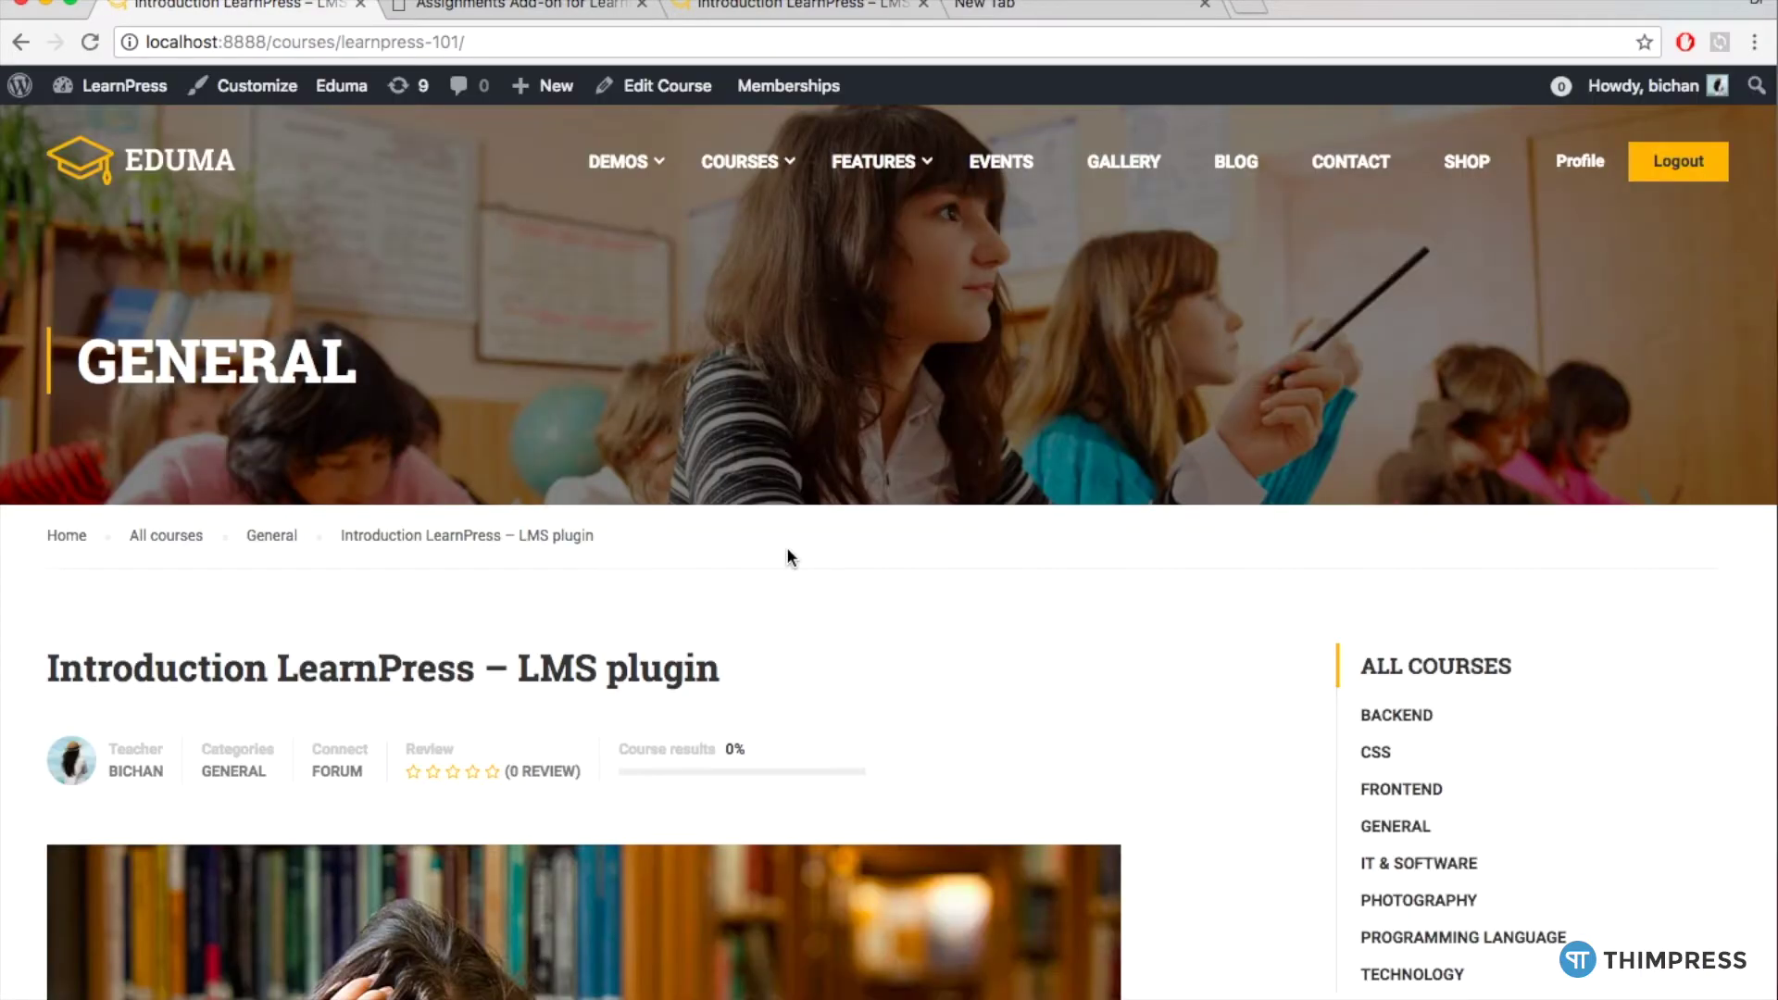
Scroll the public course curriculum to find the 3-week Assignment title 1 under Section 2
scroll(788, 554, down, 15)
scroll(788, 552, down, 3)
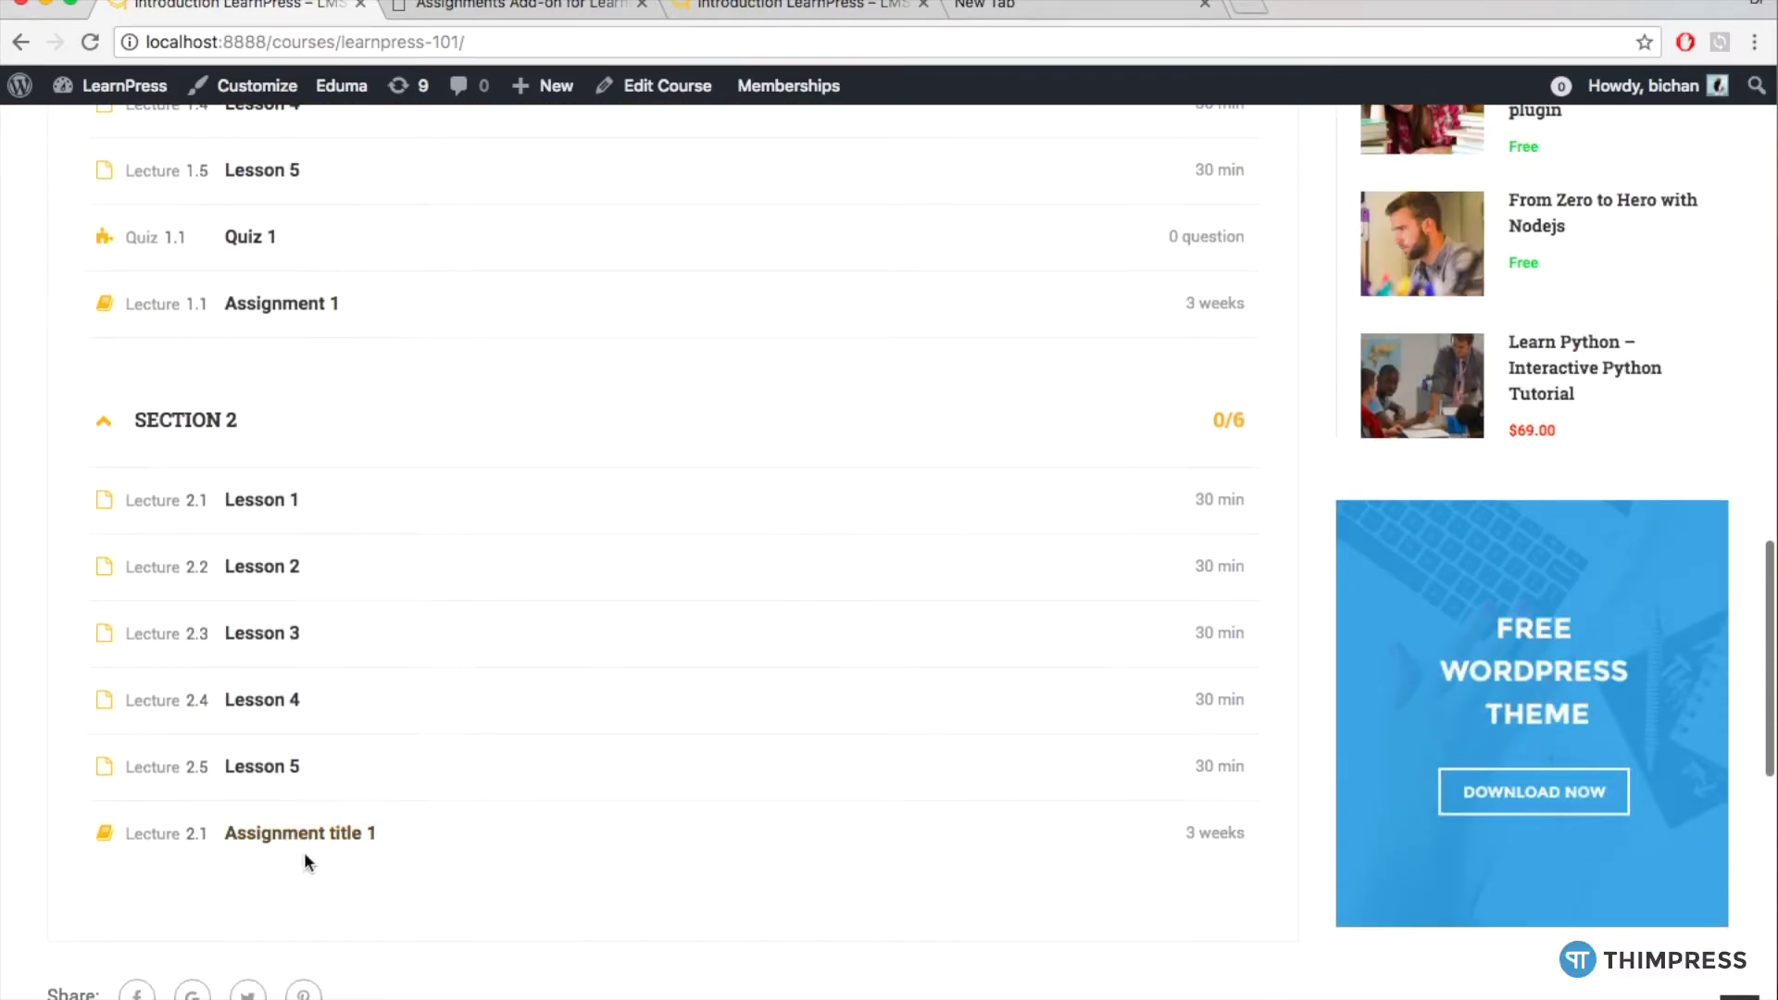
scroll(363, 806, up, 12)
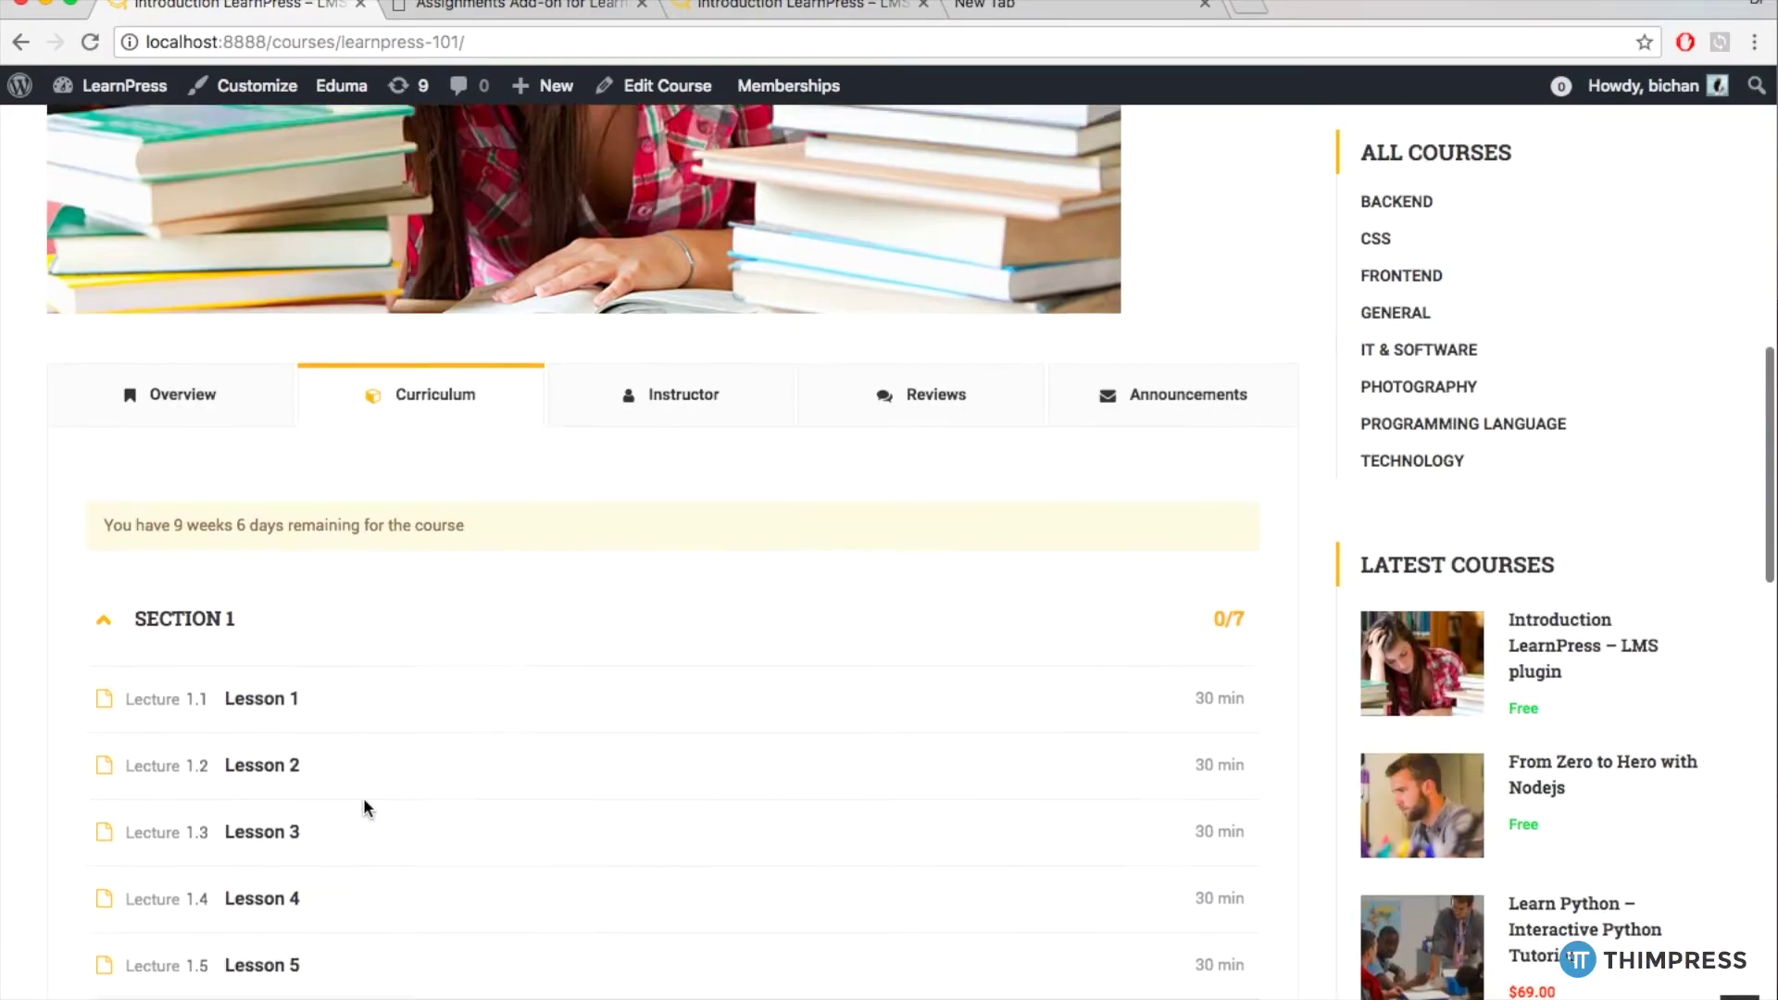
scroll(358, 540, up, 8)
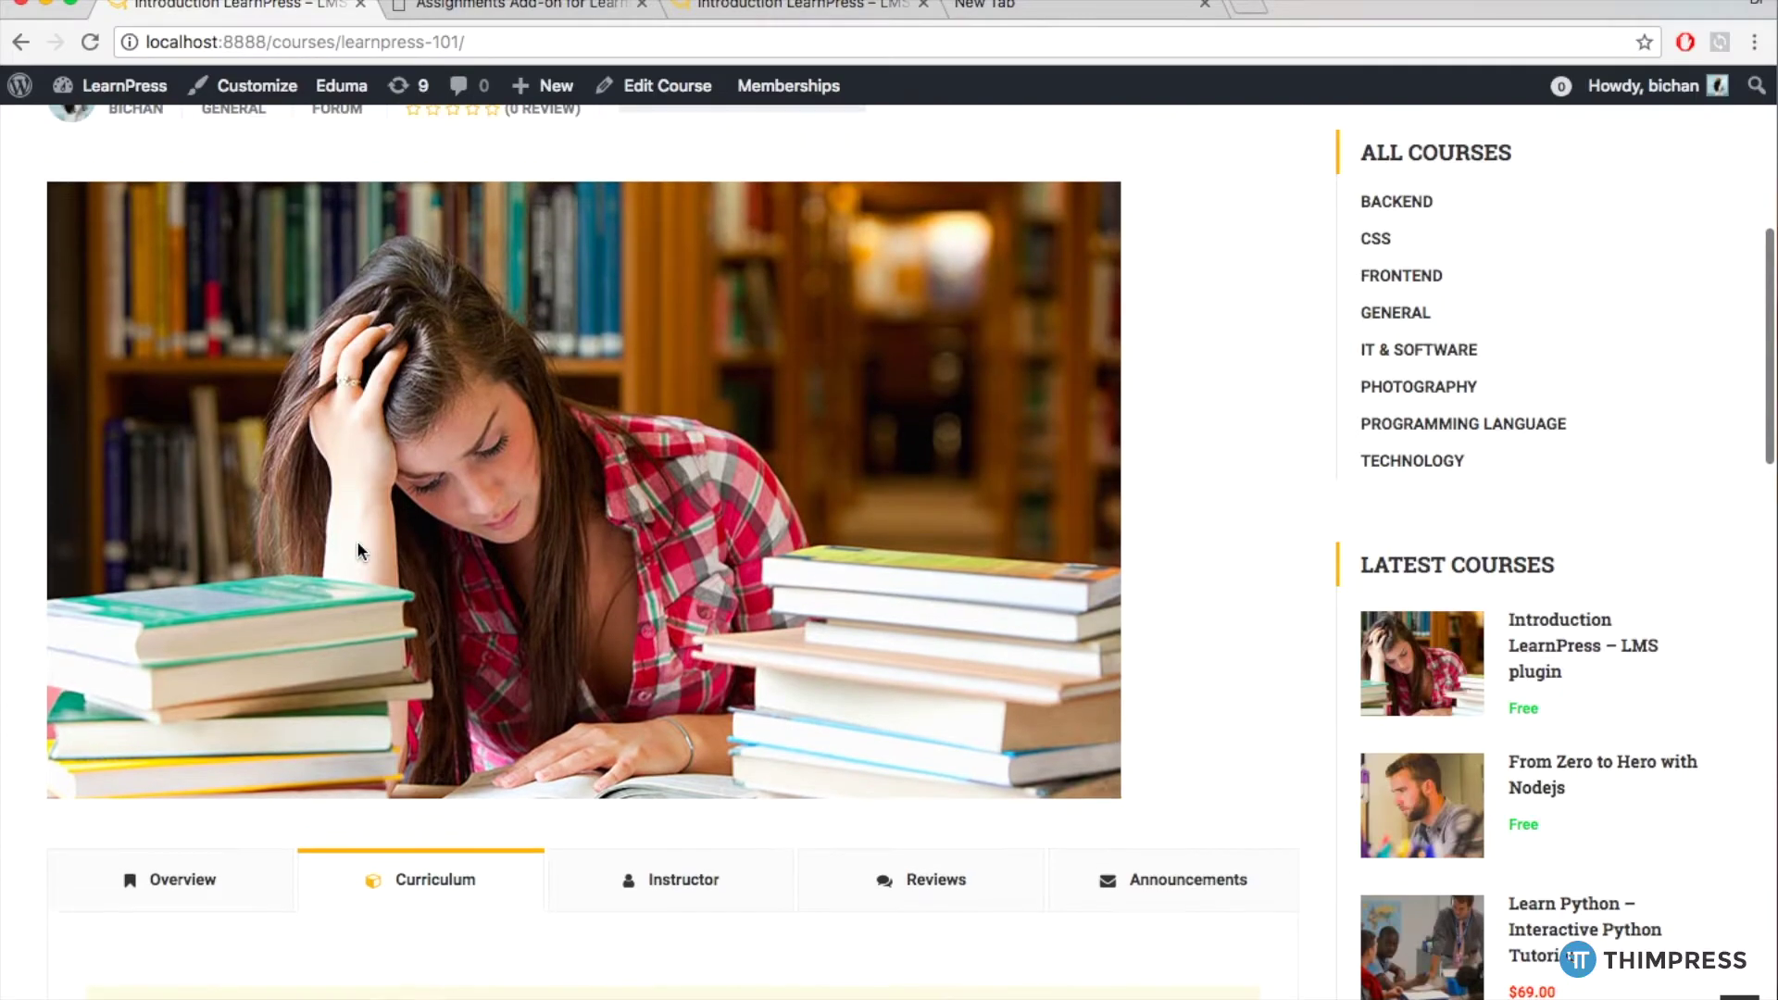
scroll(355, 490, up, 3)
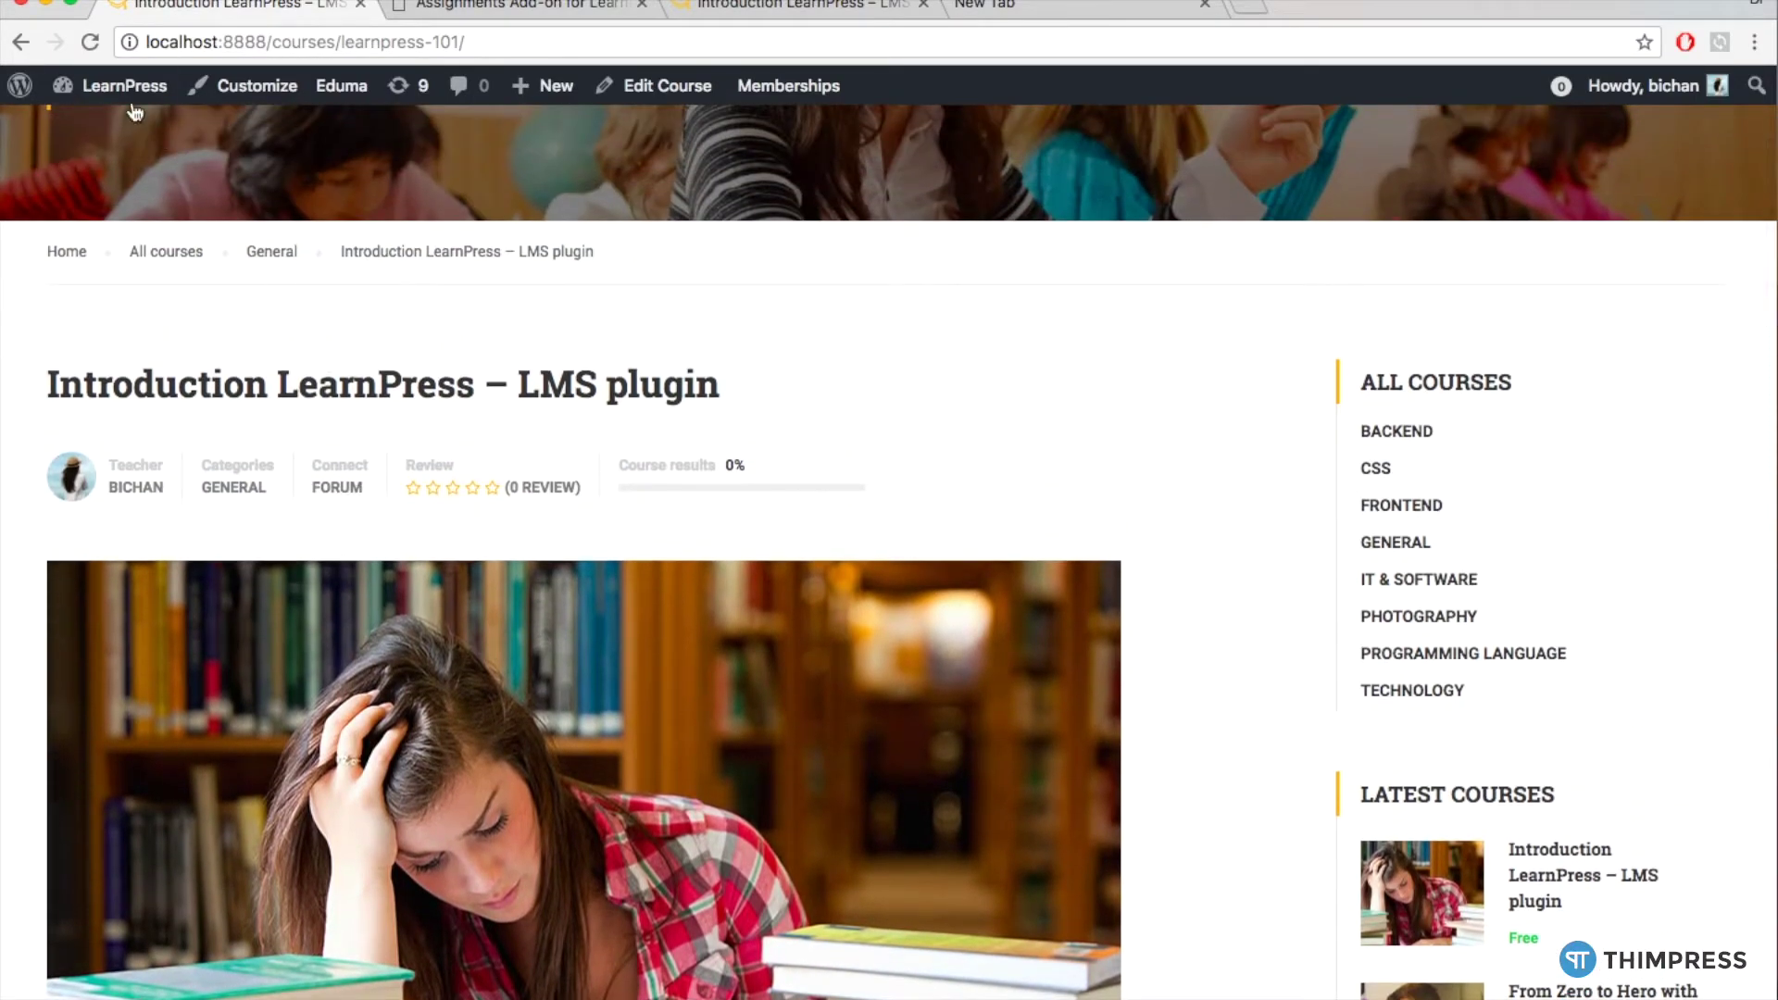
mouse_move(115, 85)
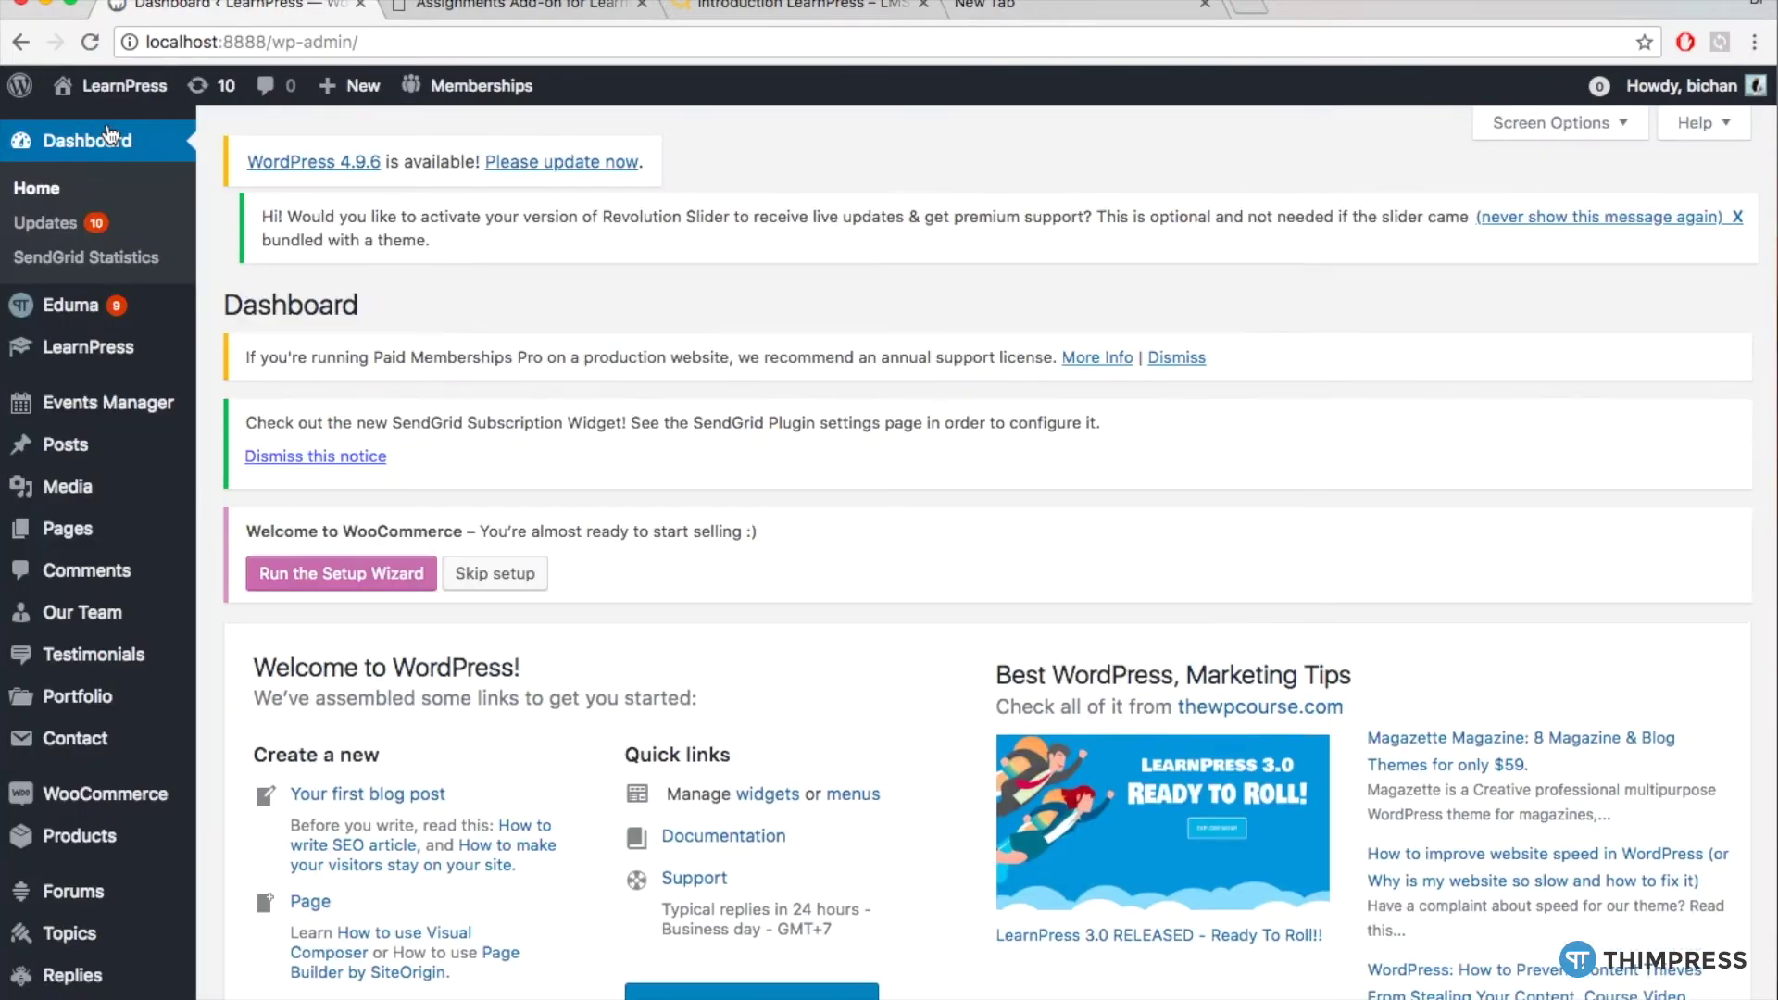
Open Assignment 1's student list and the Evaluate Form for the unevaluated submission
mouse_move(113, 356)
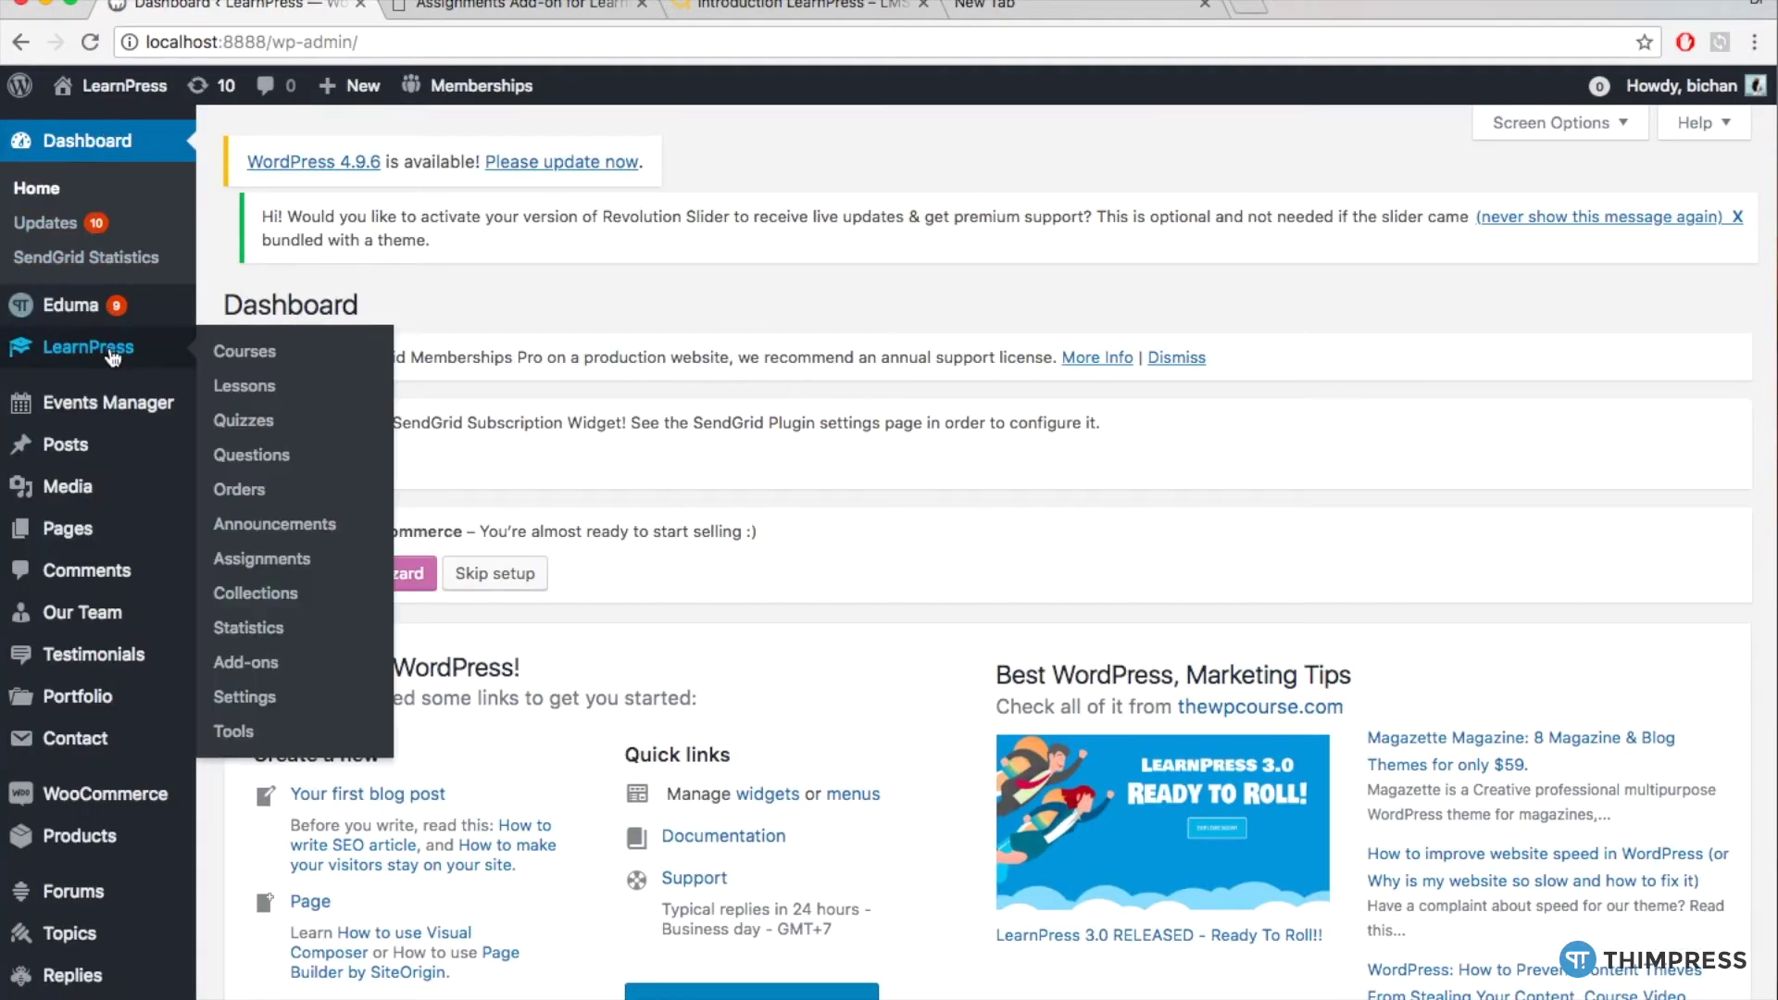
click(257, 564)
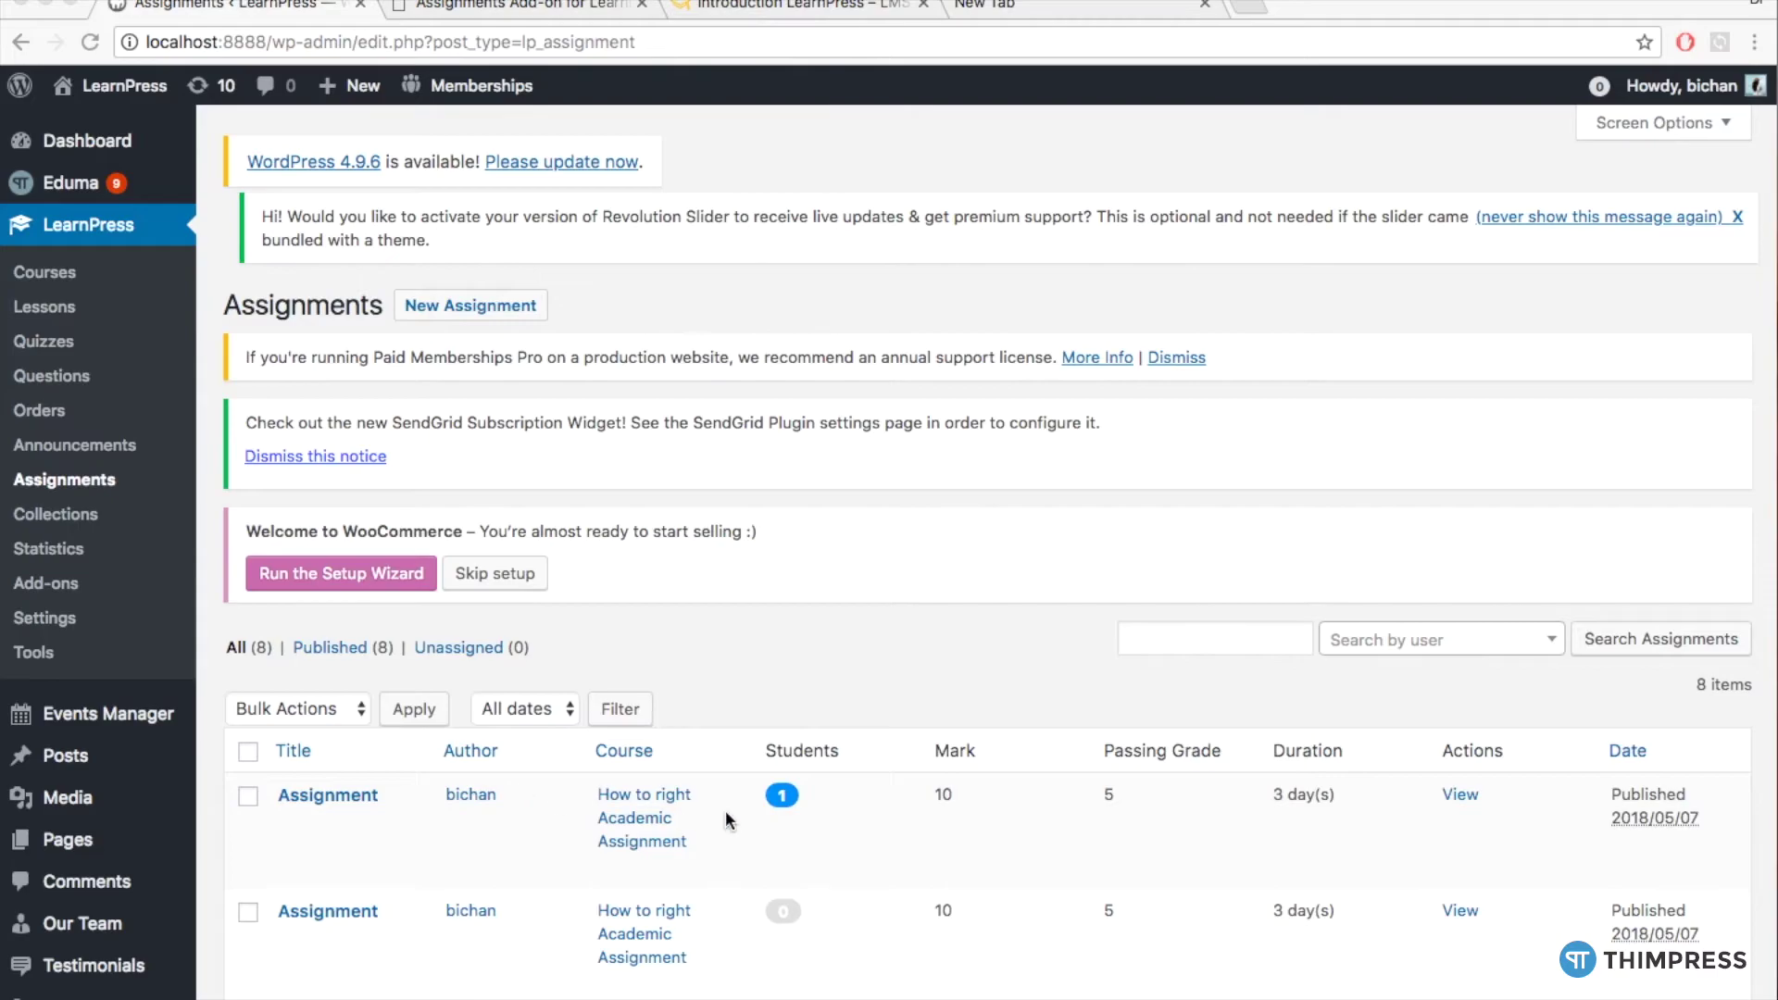
scroll(1052, 802, down, 3)
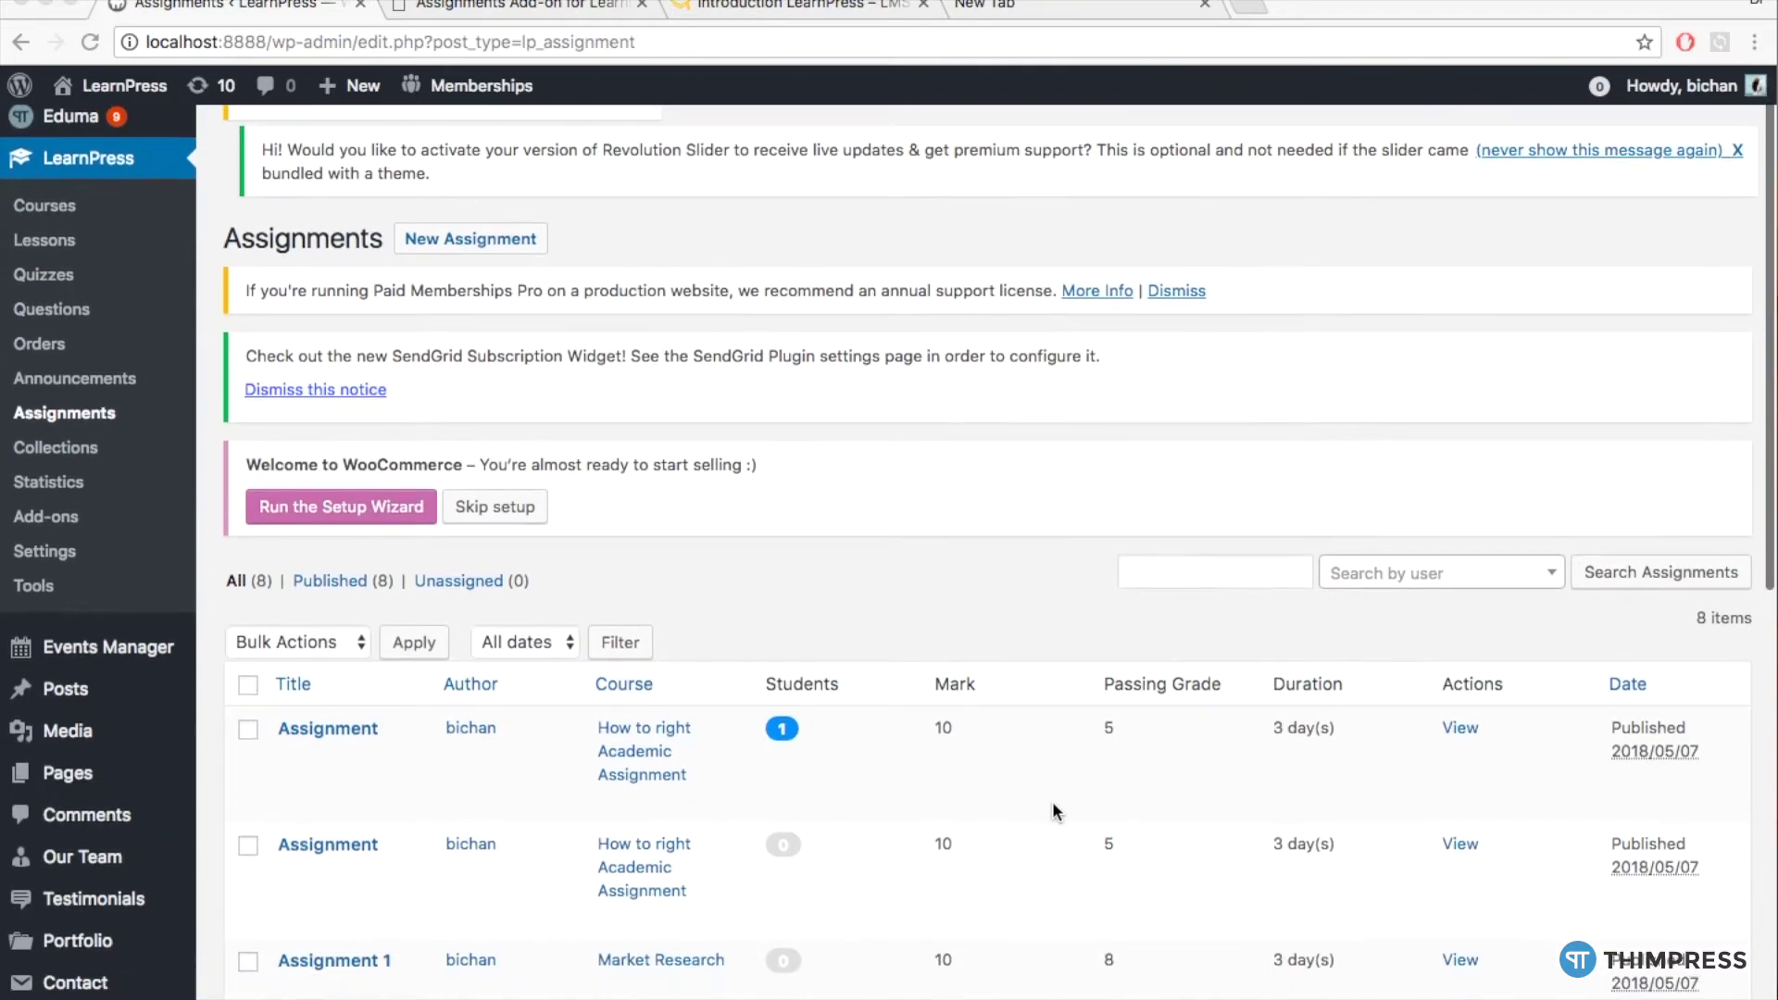
scroll(1054, 811, down, 3)
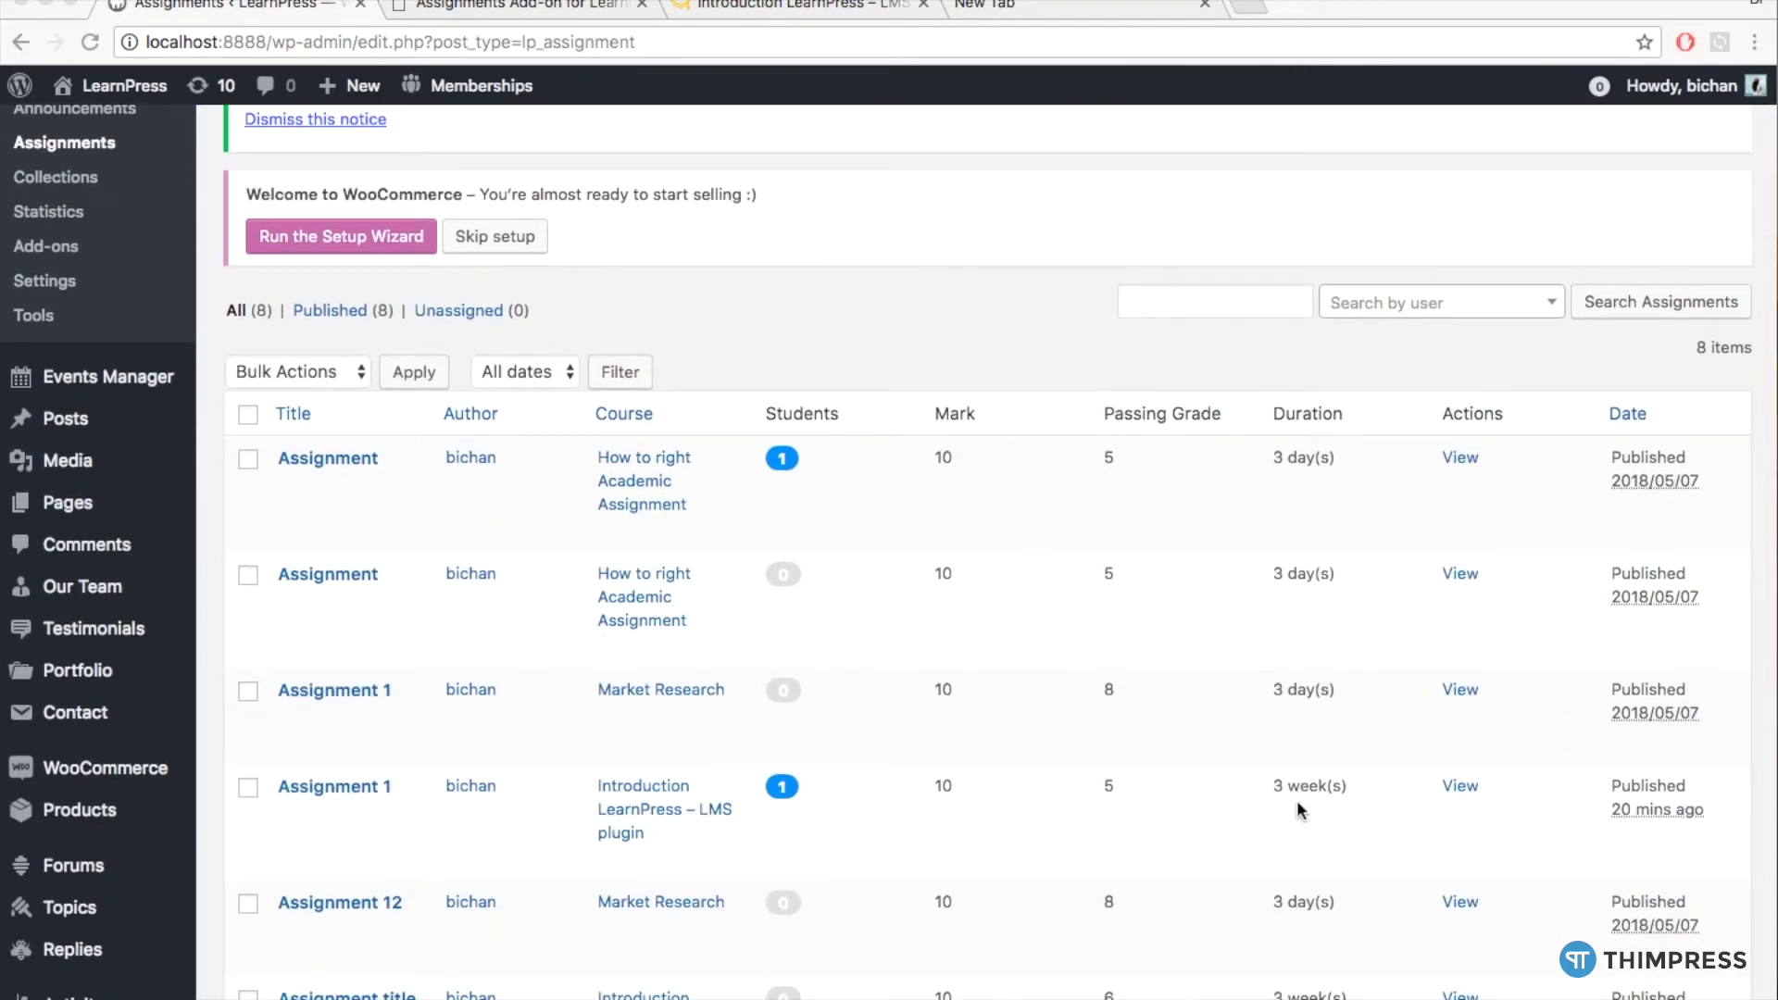
click(1461, 787)
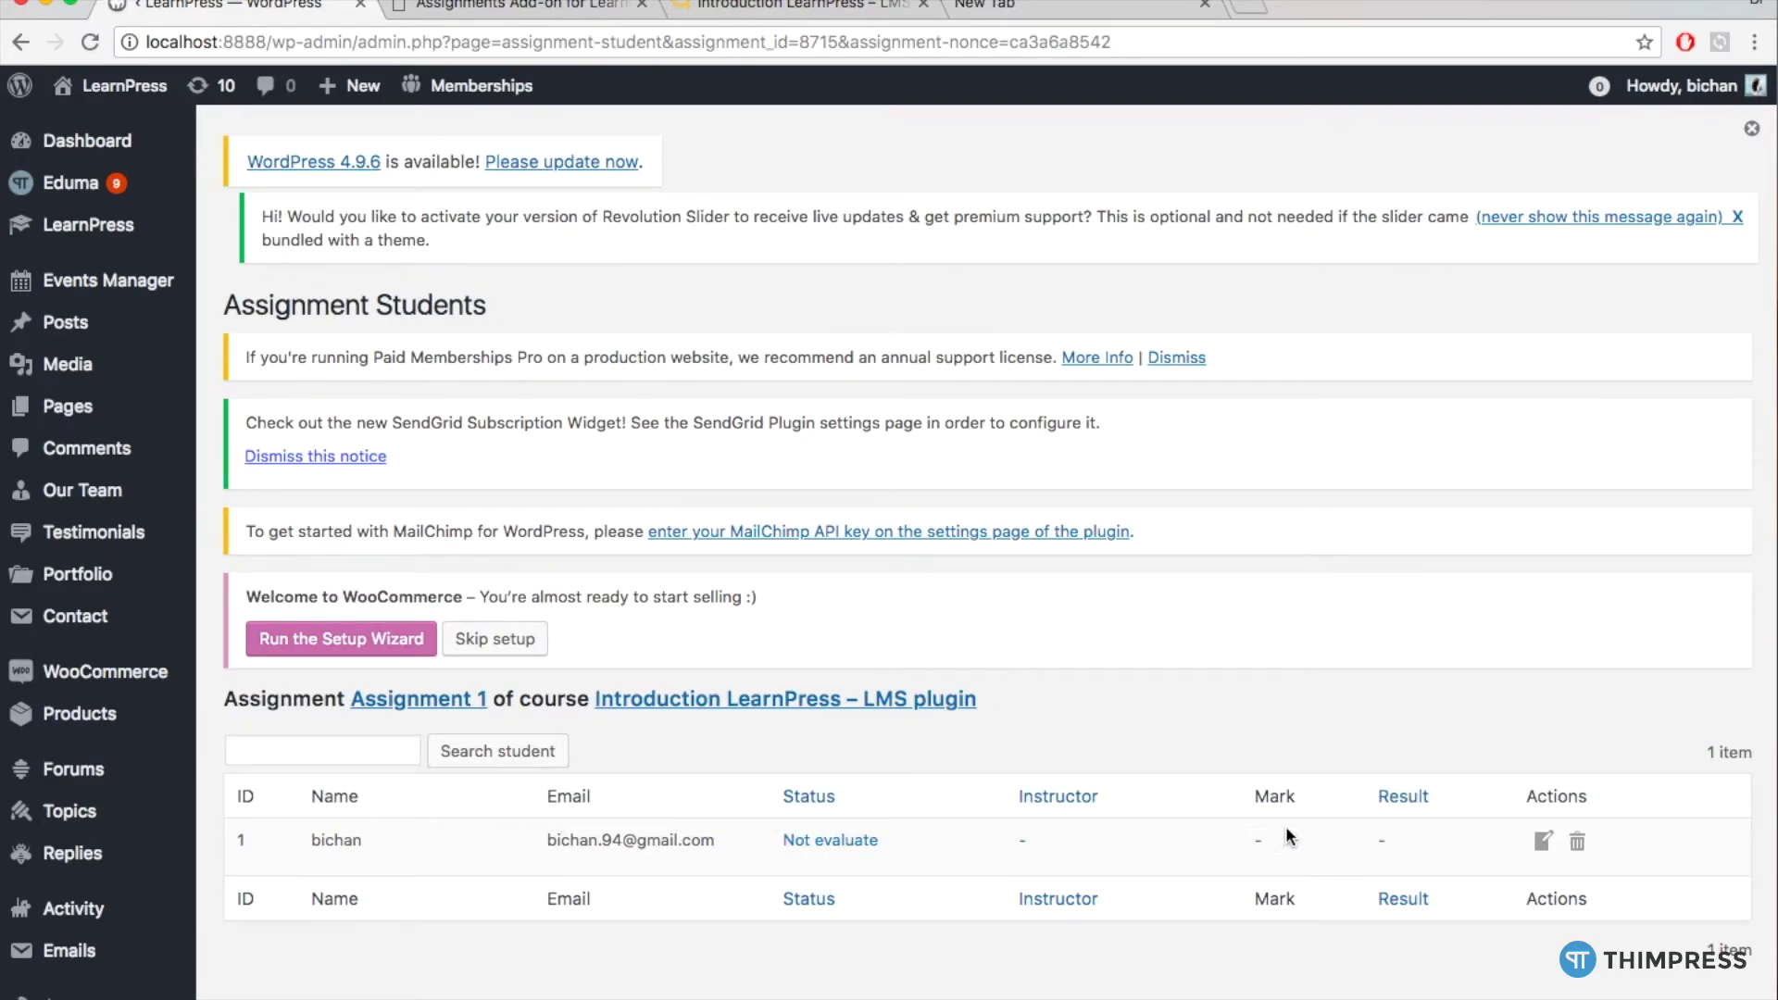
click(1543, 844)
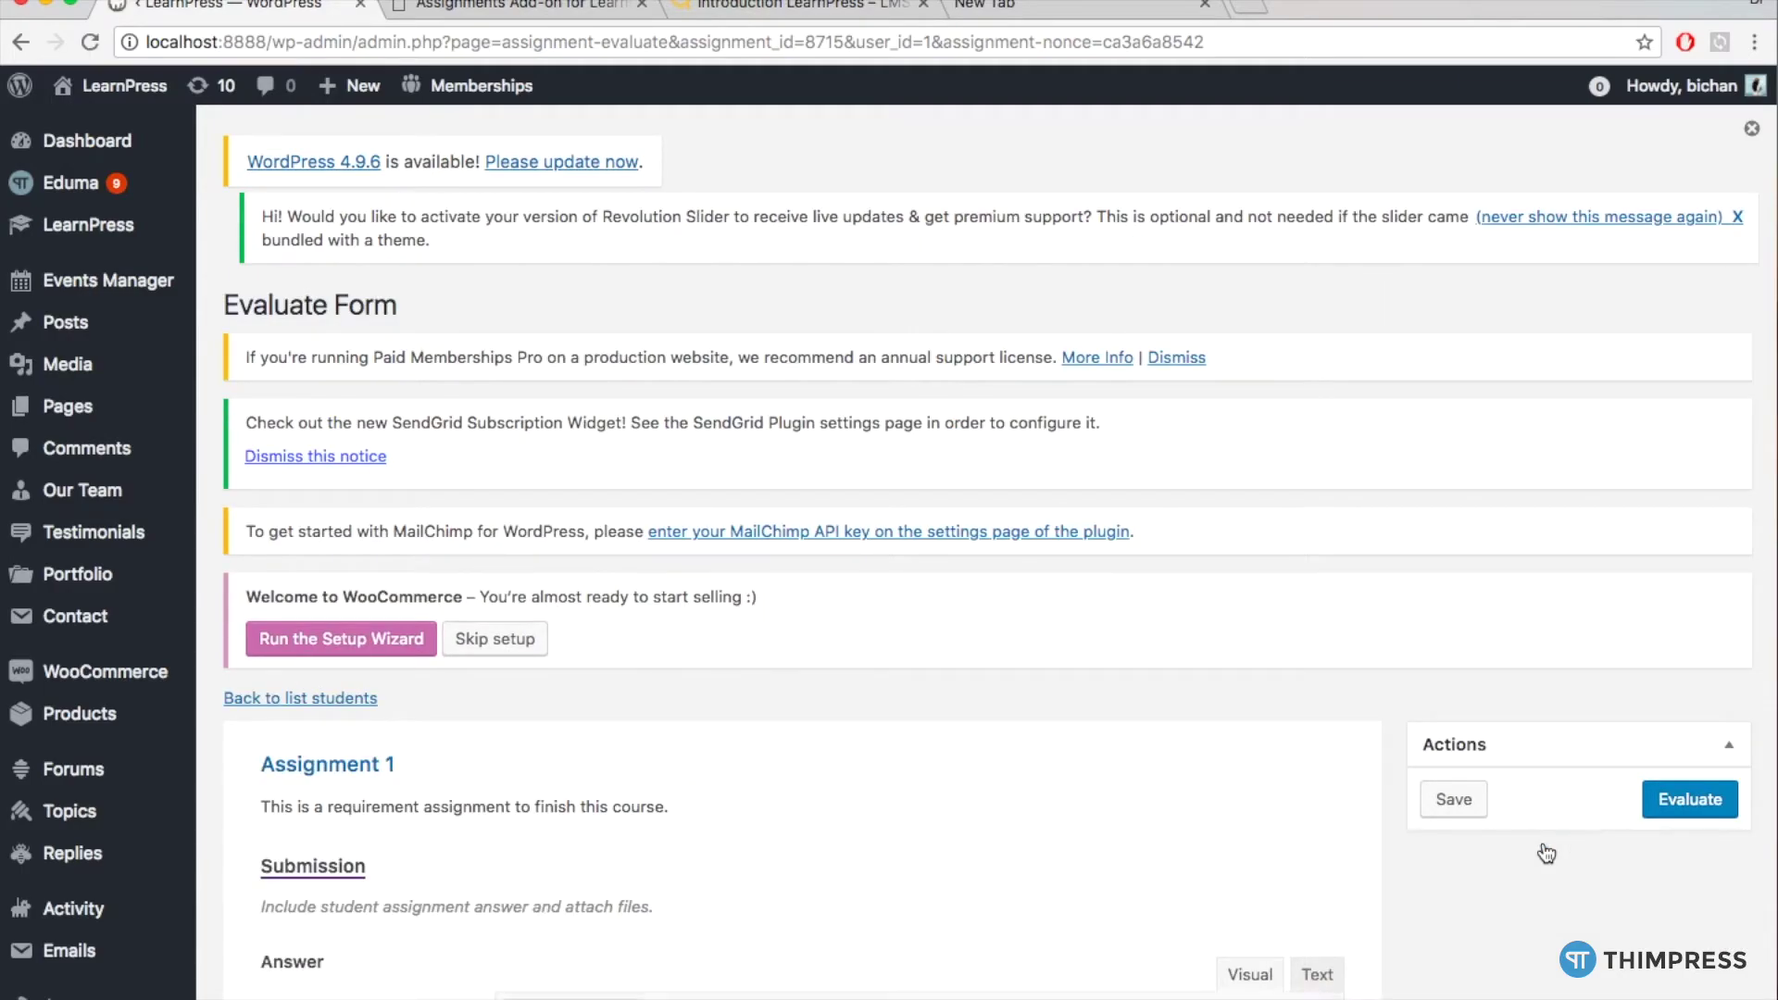
Give the student's Assignment 1 submission a mark of 8
scroll(1268, 643, down, 9)
scroll(741, 417, up, 5)
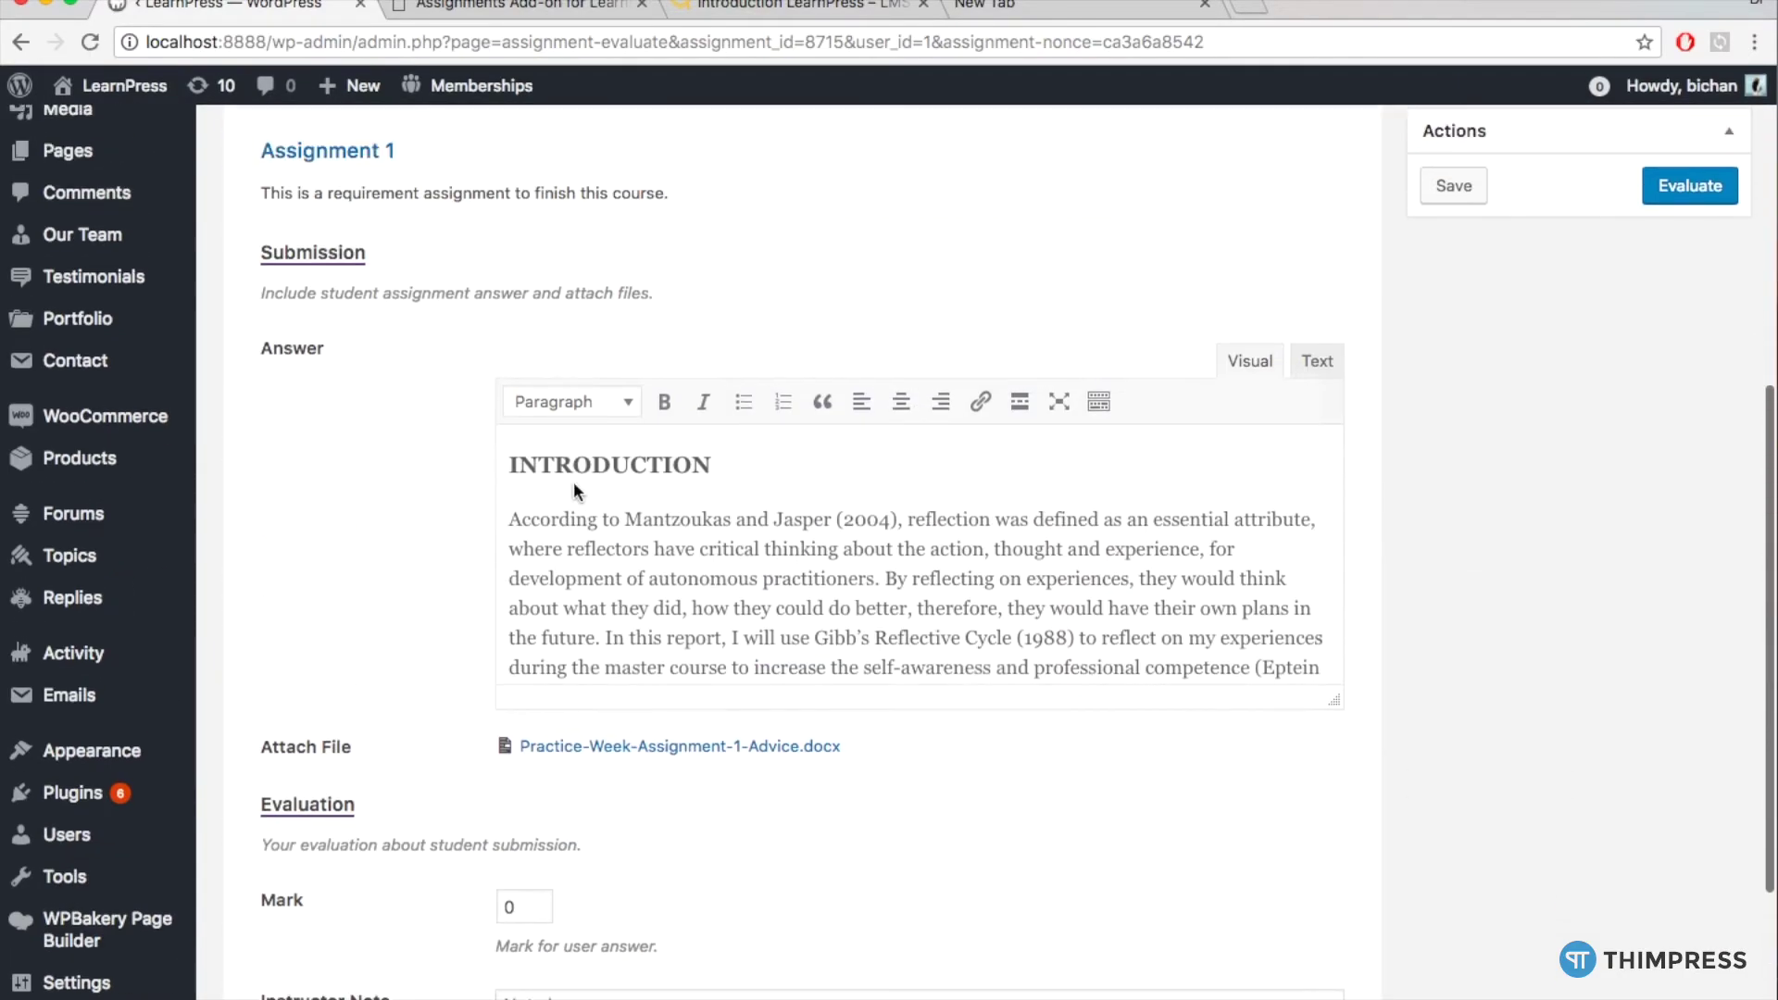
scroll(555, 477, down, 1)
scroll(1303, 558, down, 2)
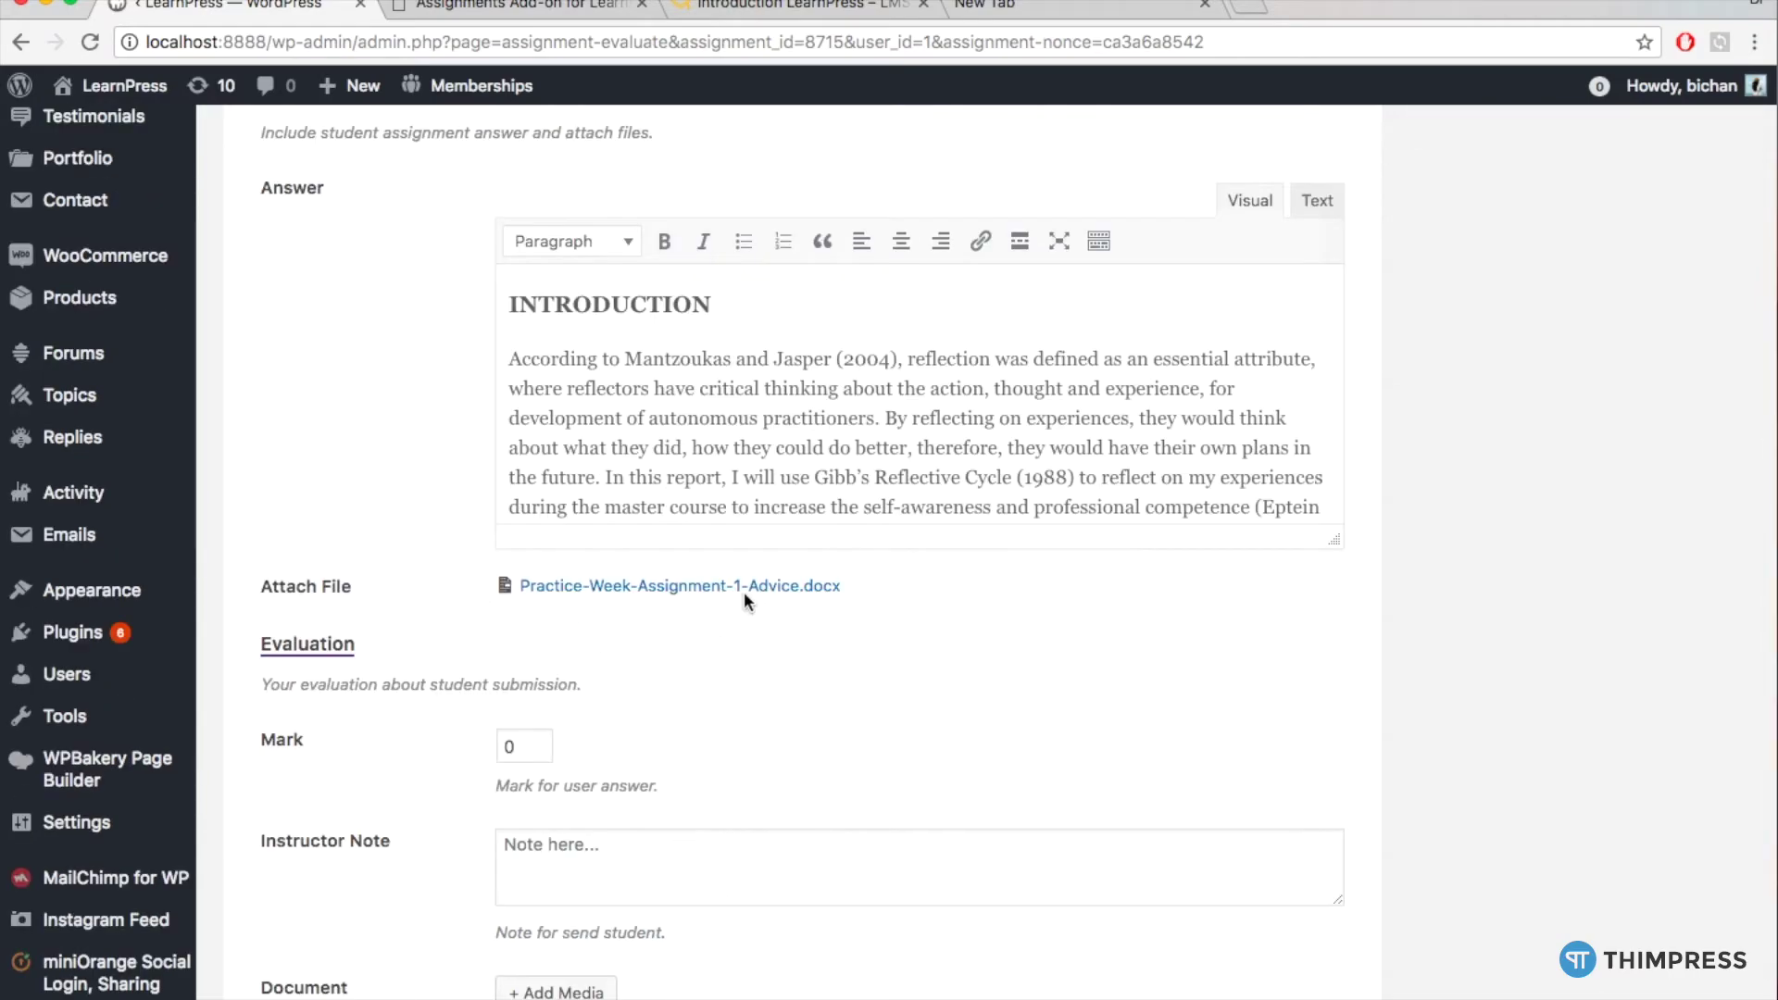
scroll(635, 605, down, 2)
click(528, 648)
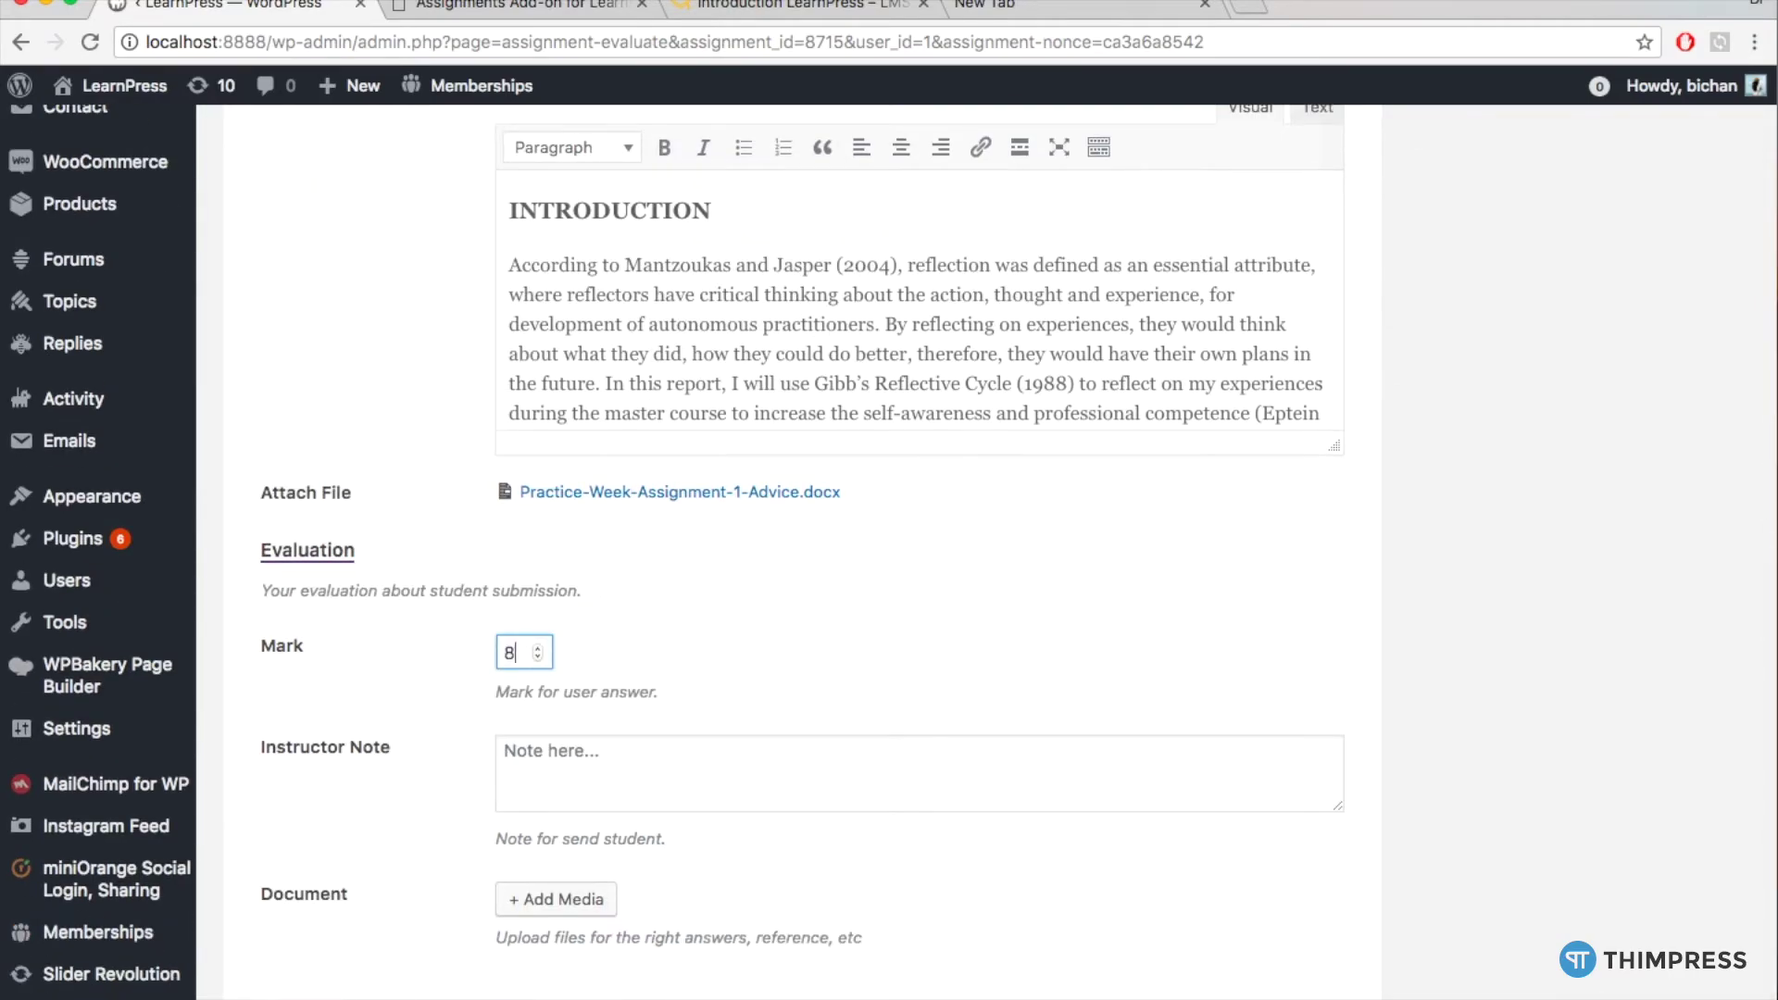
Add the instructor note 'Good job!...' and close Add Media without attaching anything
click(575, 767)
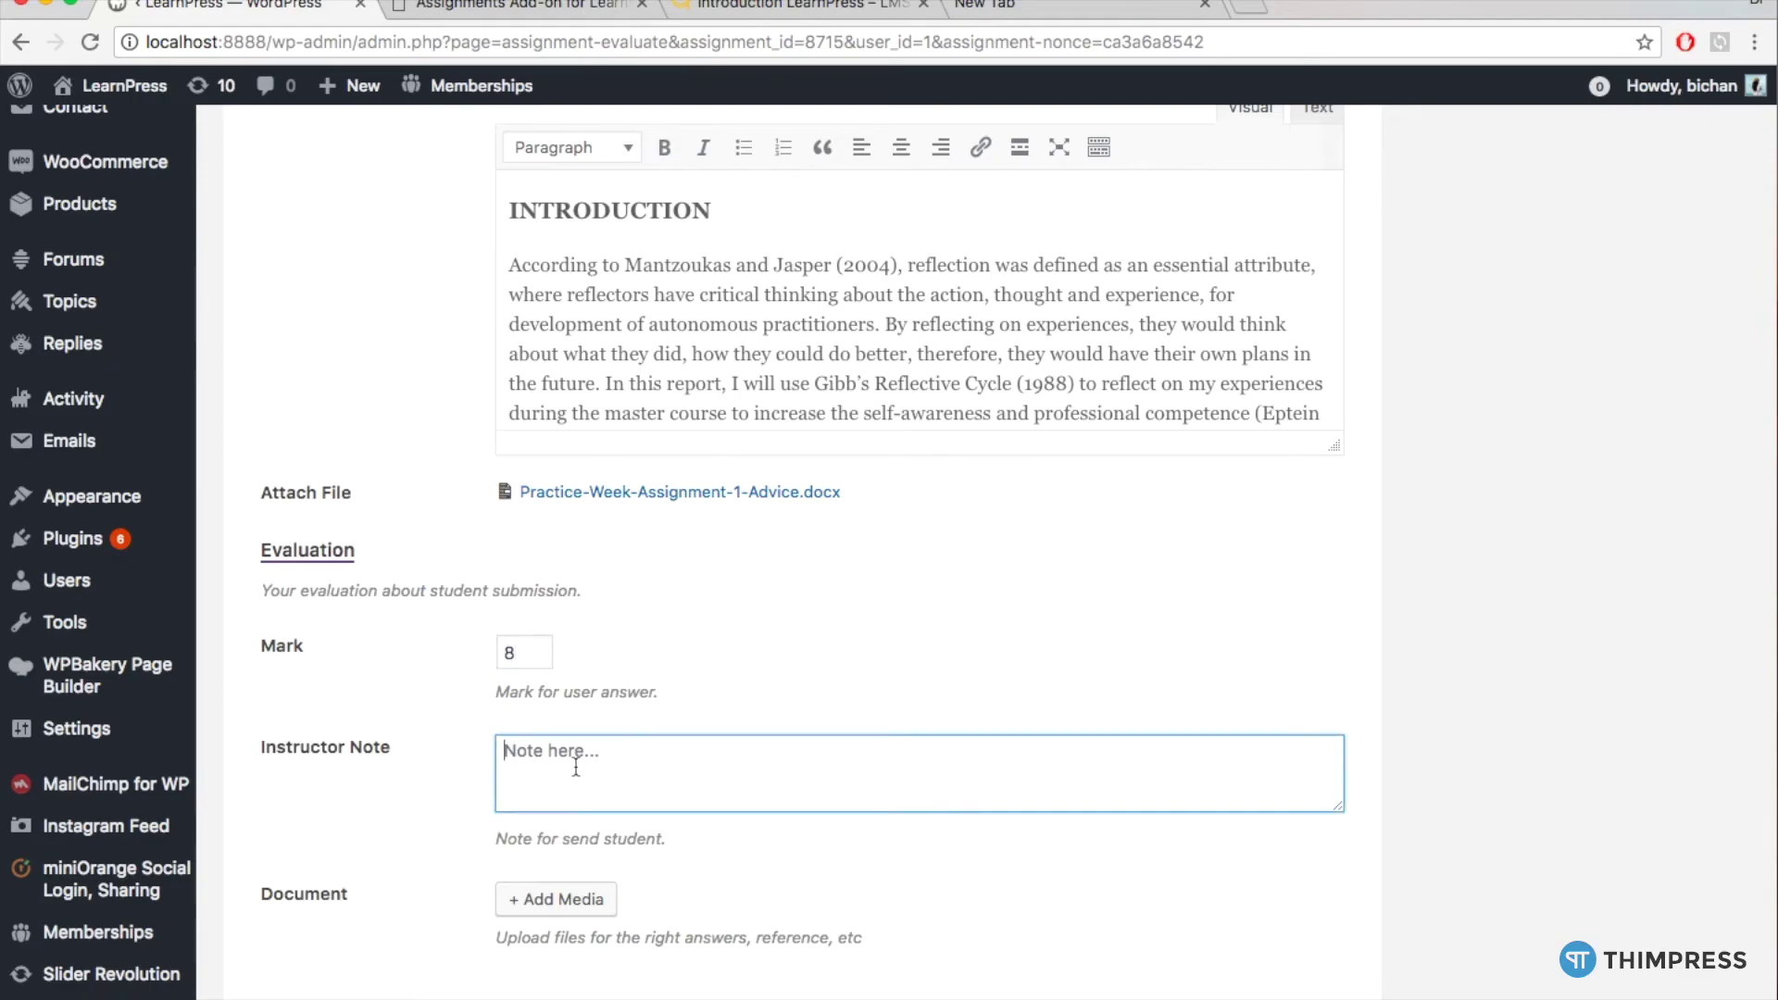
text(Good o)
text(ob!...)
click(707, 912)
click(533, 907)
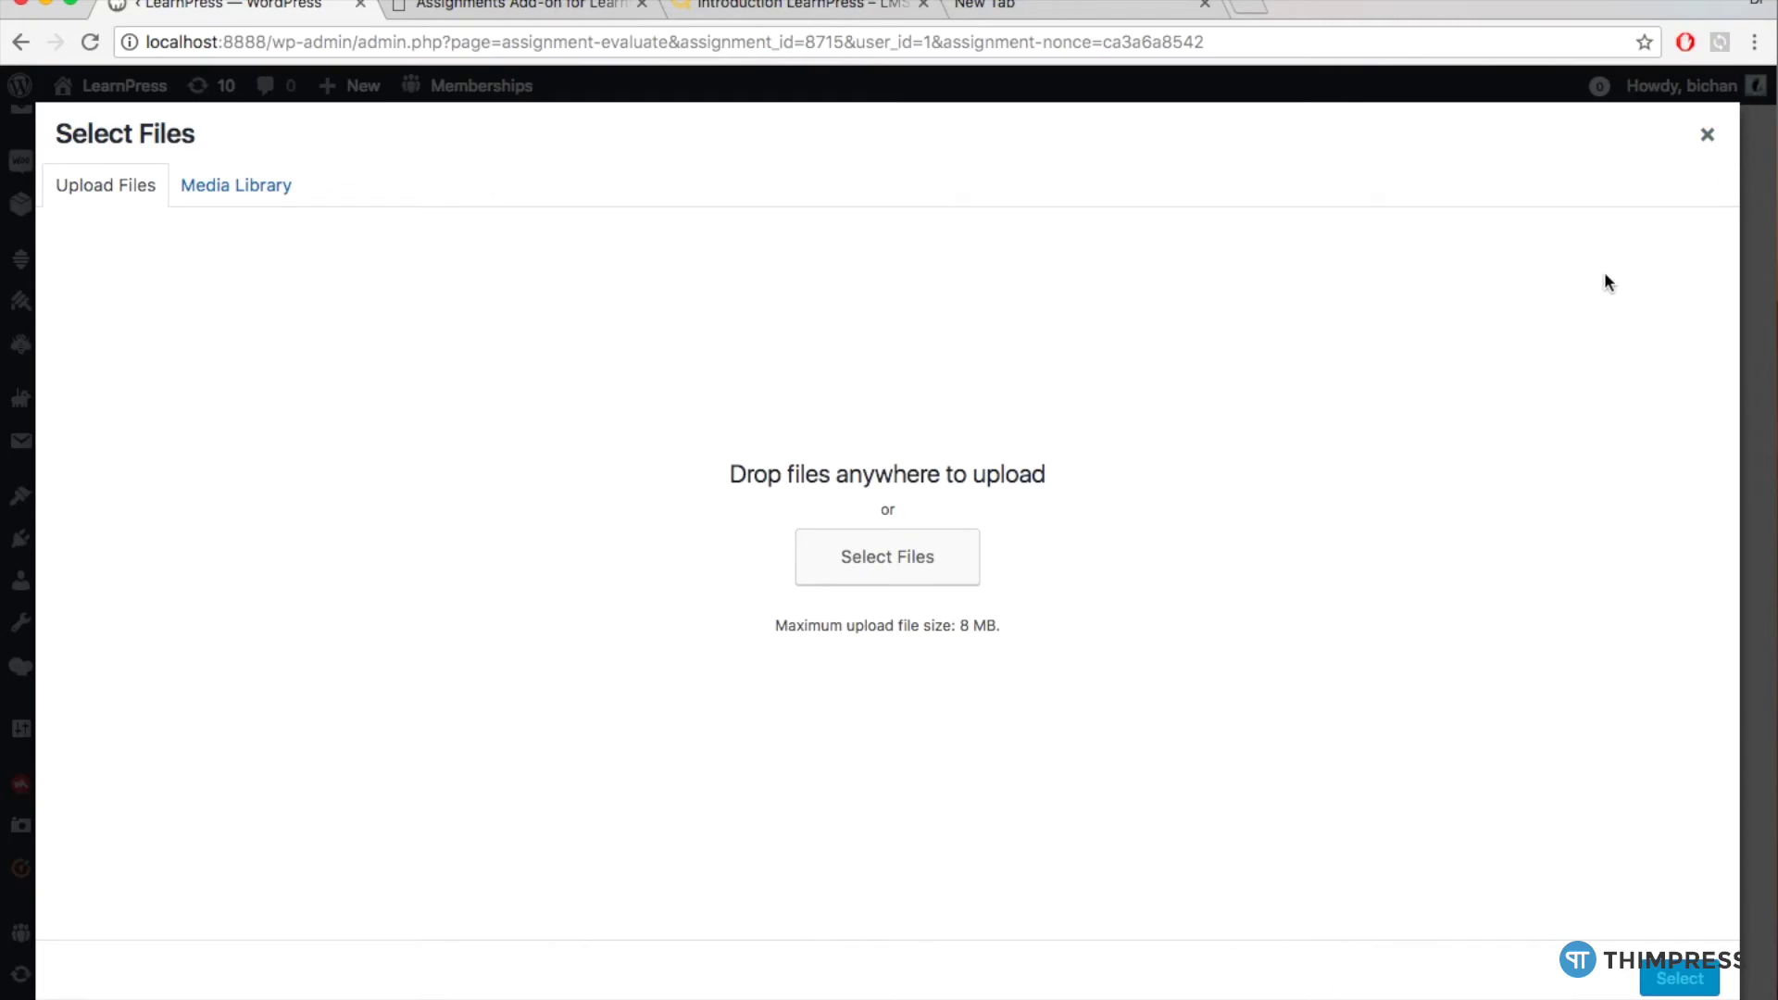
click(1707, 139)
scroll(1540, 315, up, 6)
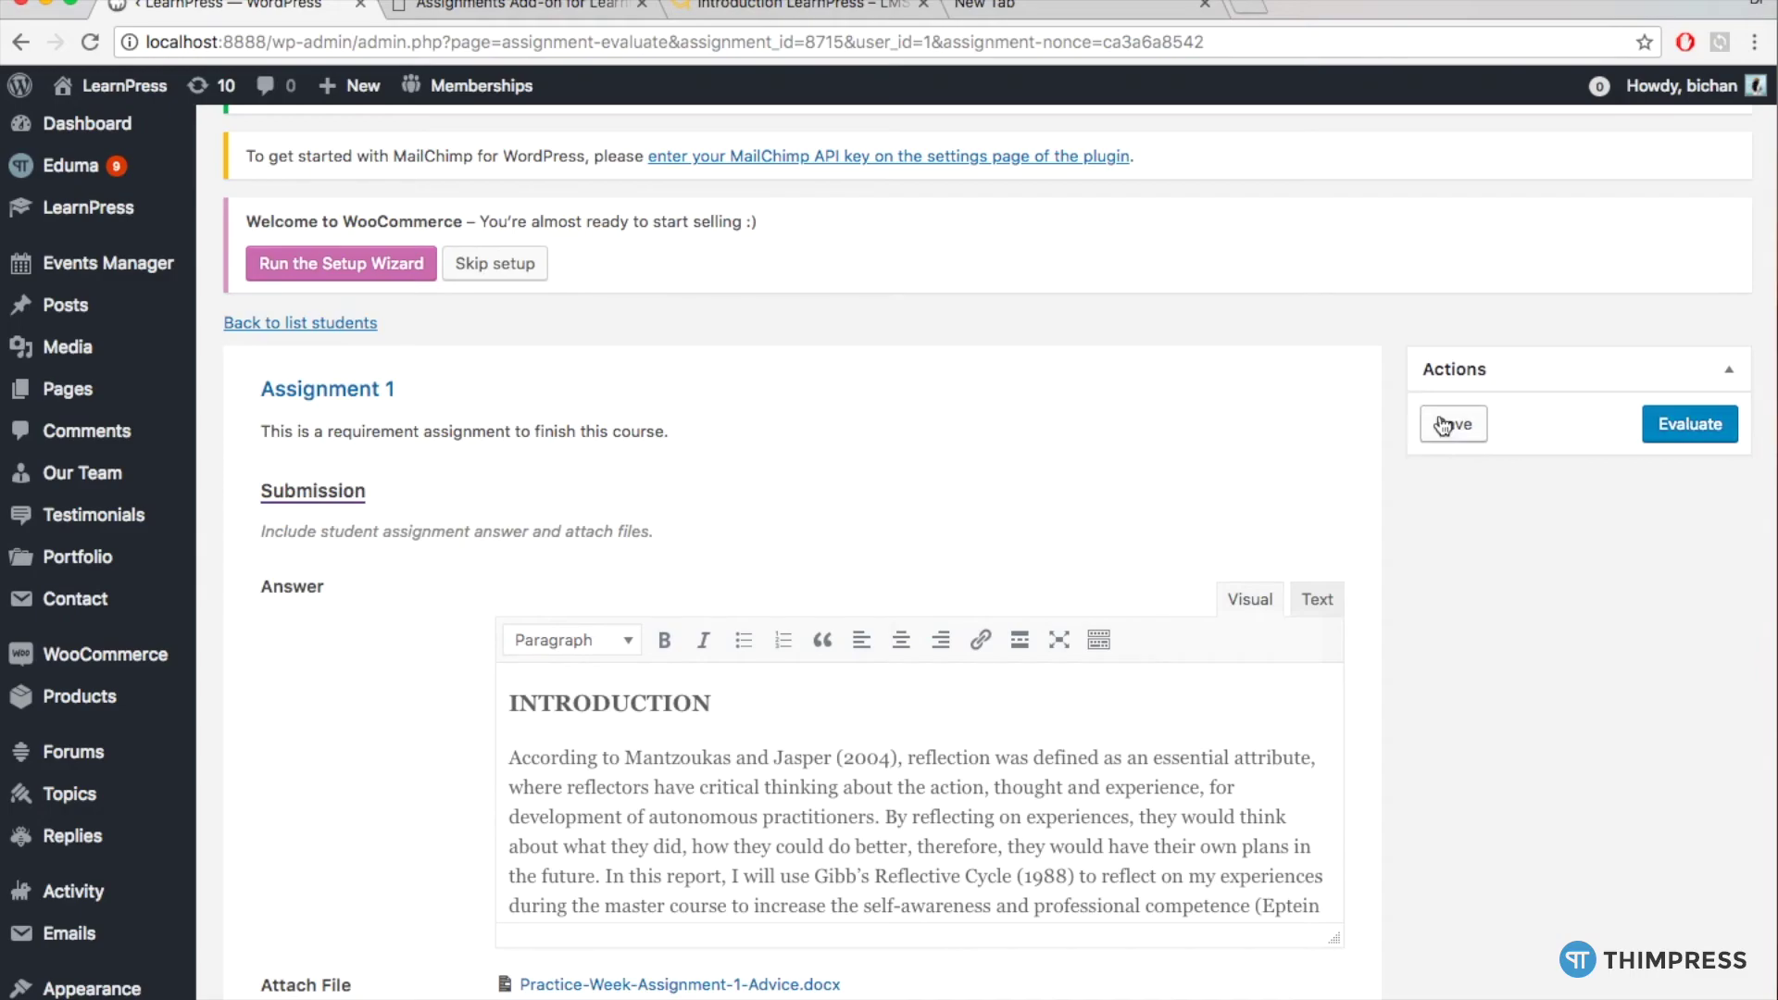
Submit the evaluation, then check the saved mark of 8 and the instructor note
click(1668, 441)
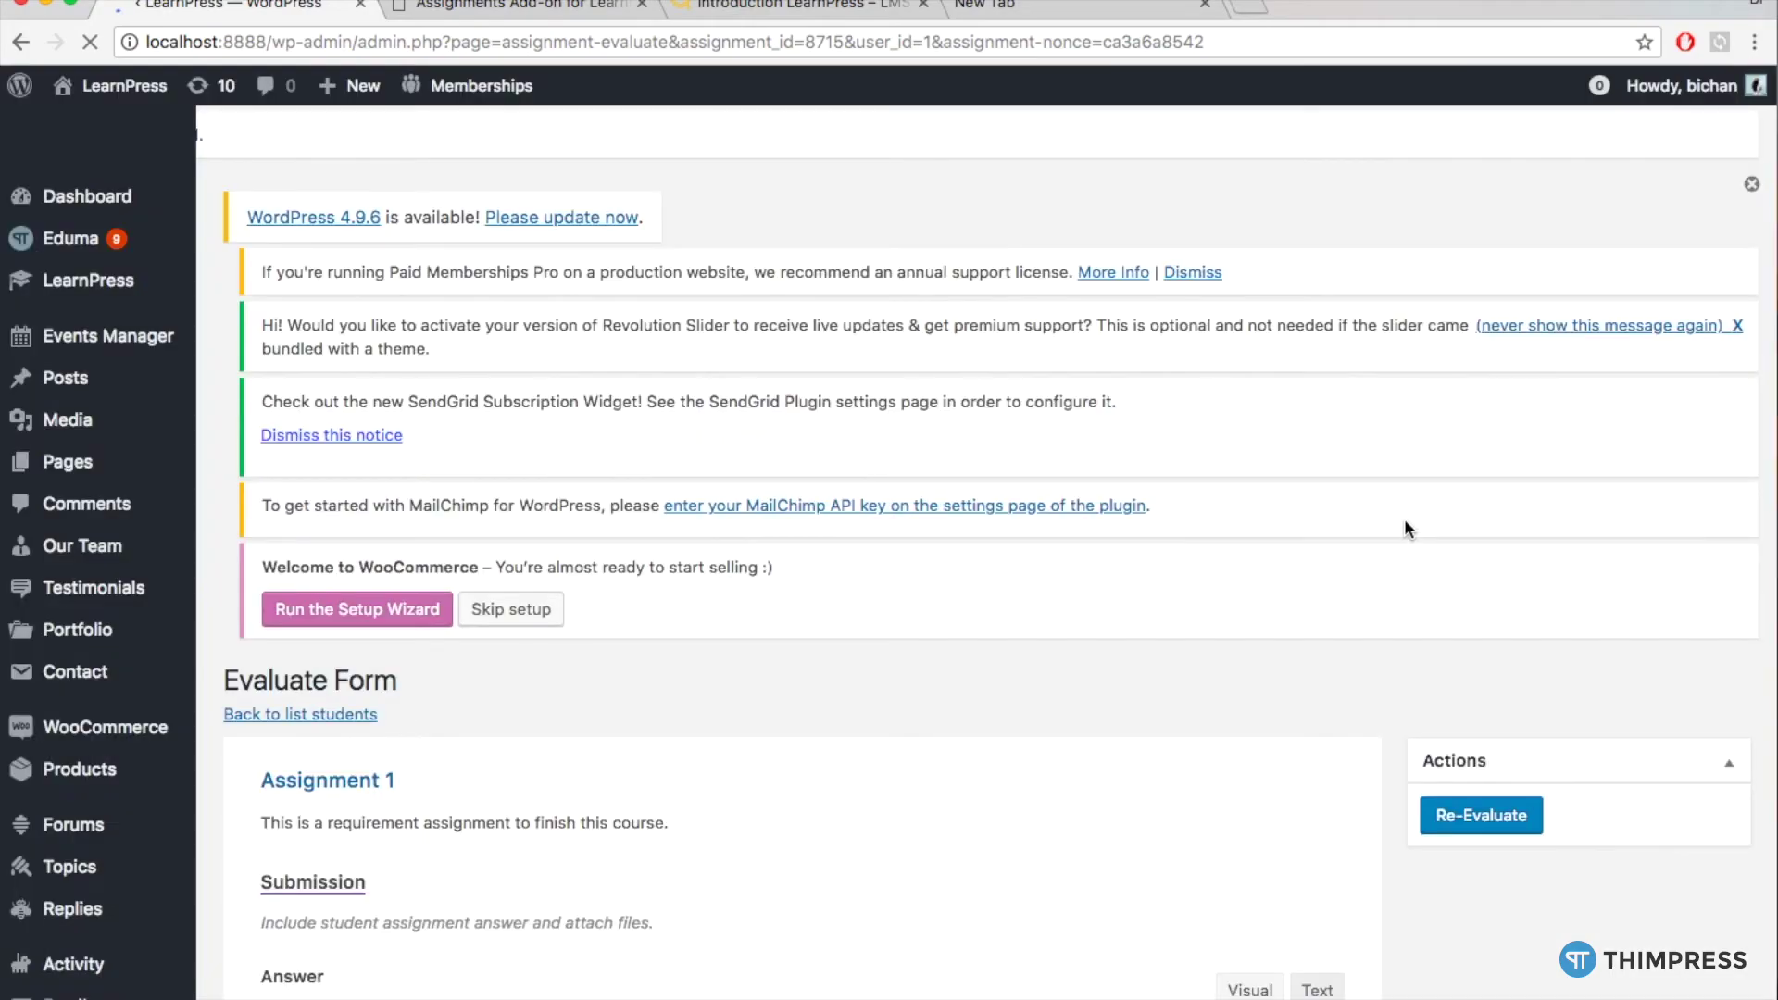
scroll(1452, 606, down, 10)
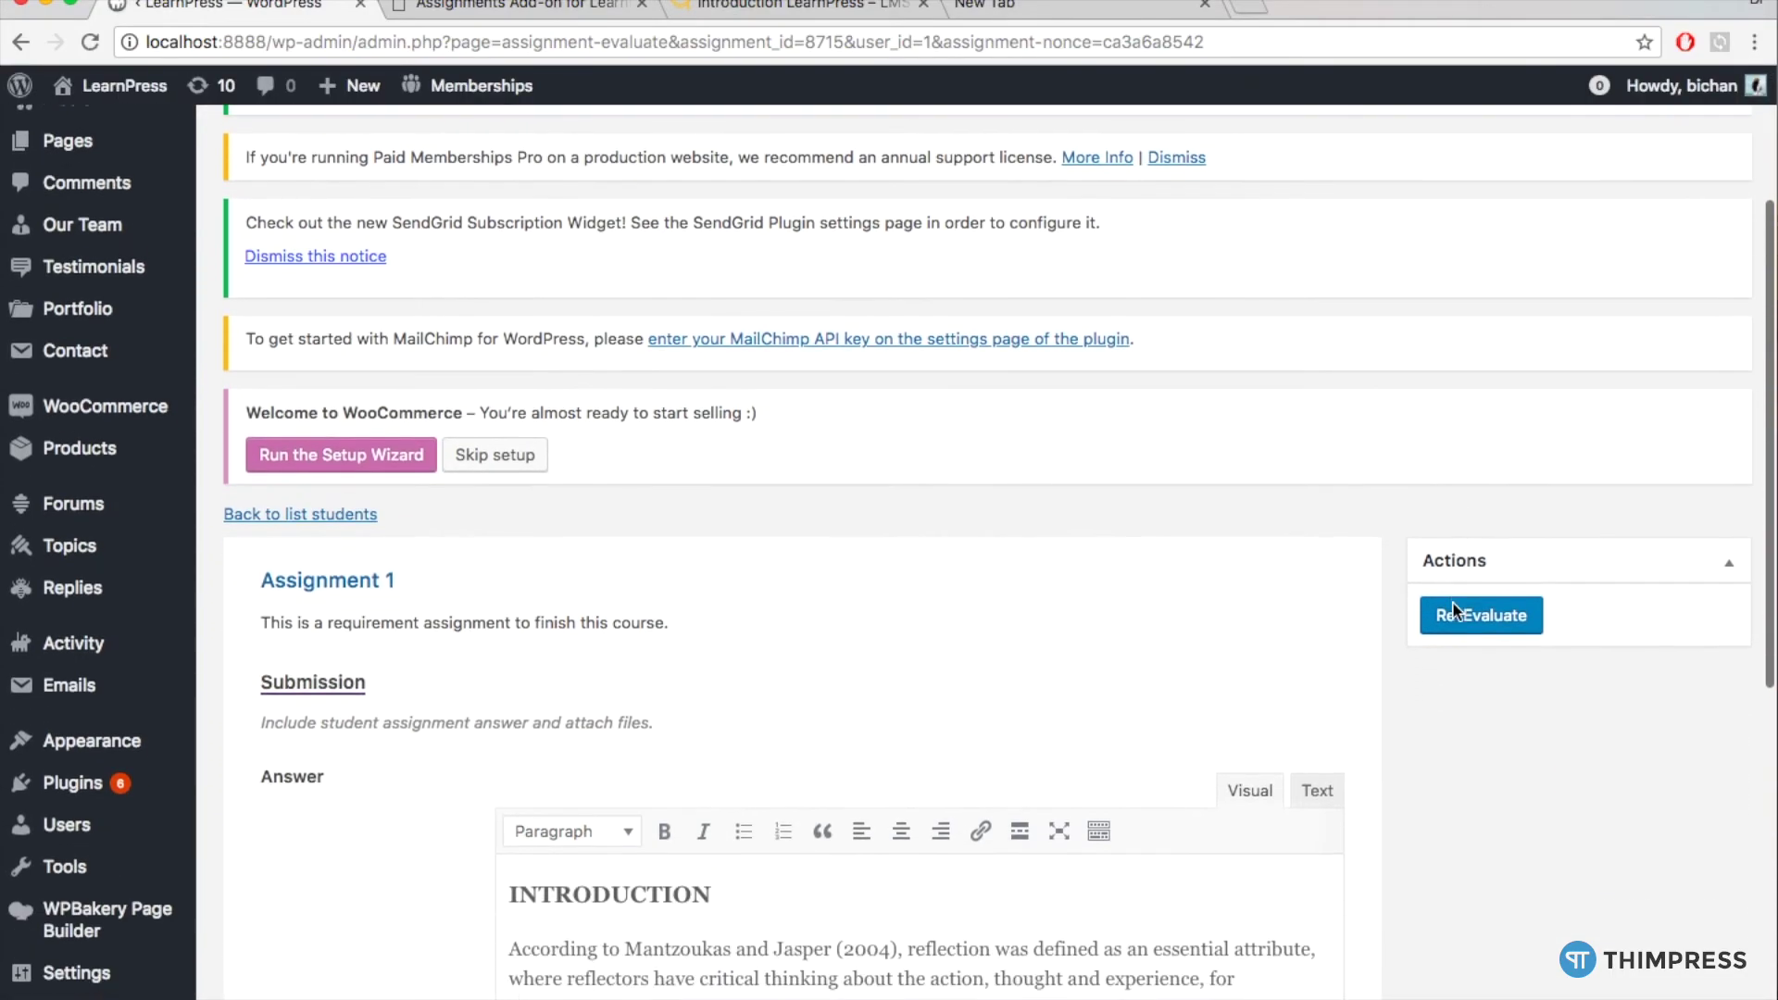
scroll(1455, 611, up, 5)
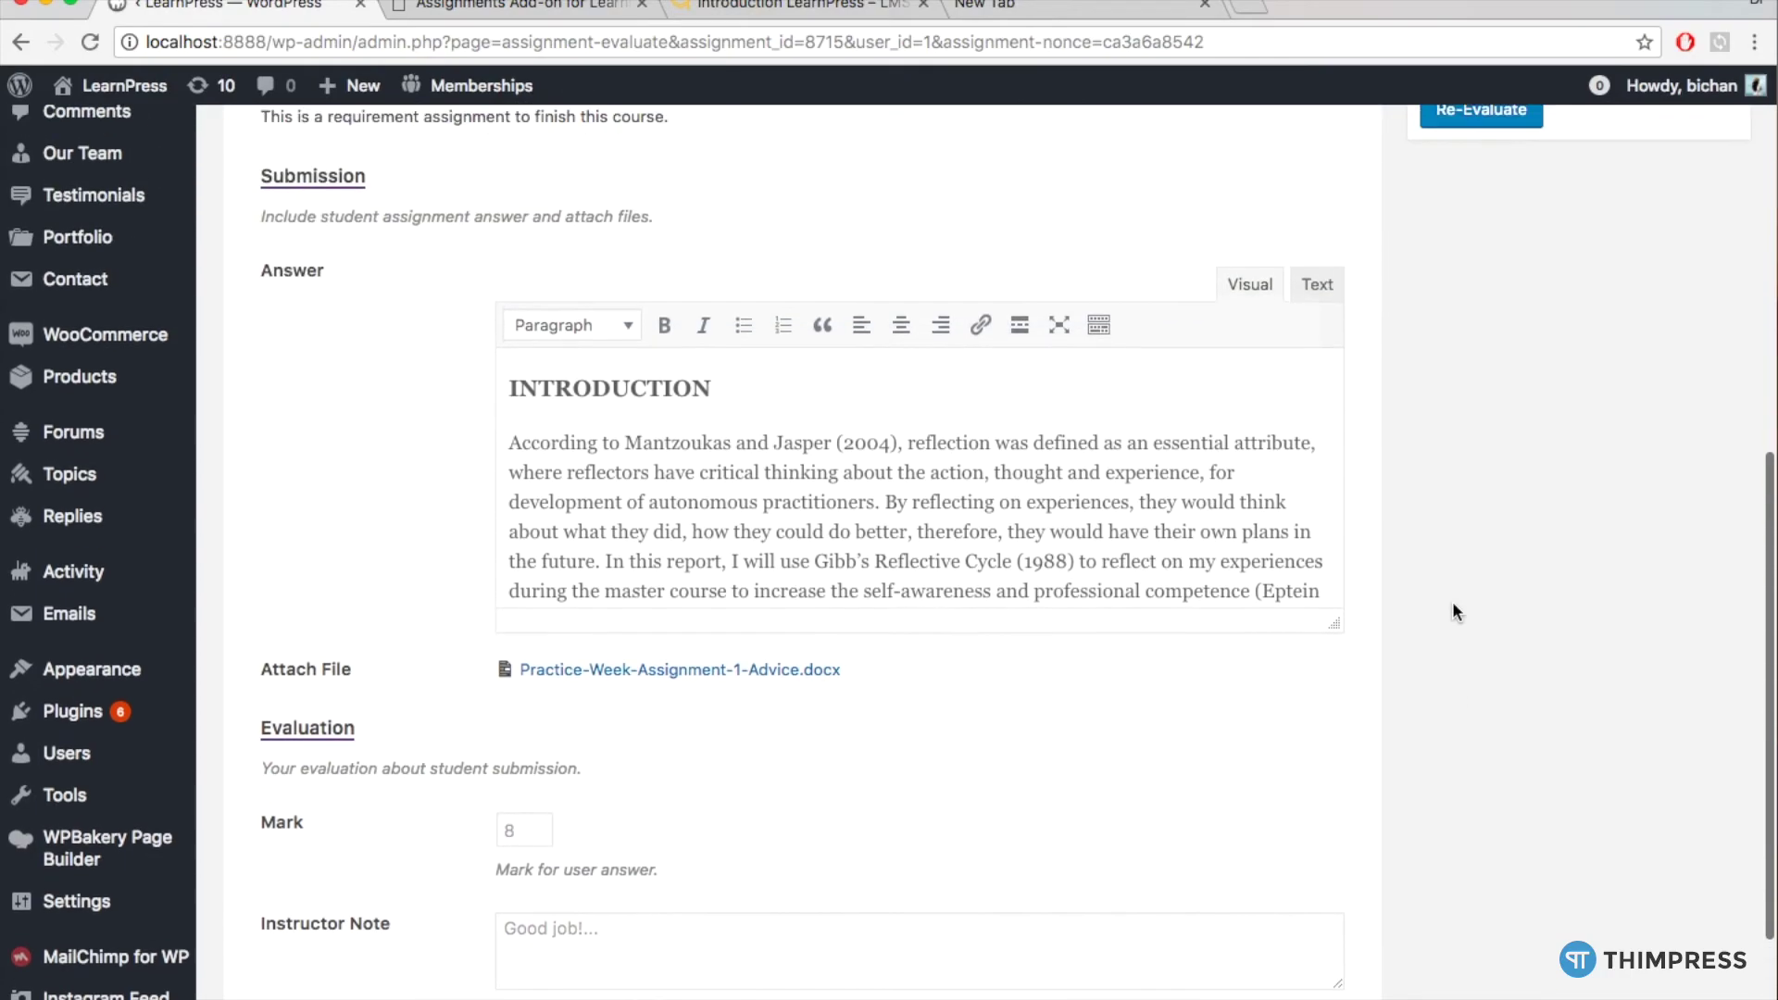
scroll(1451, 611, up, 1)
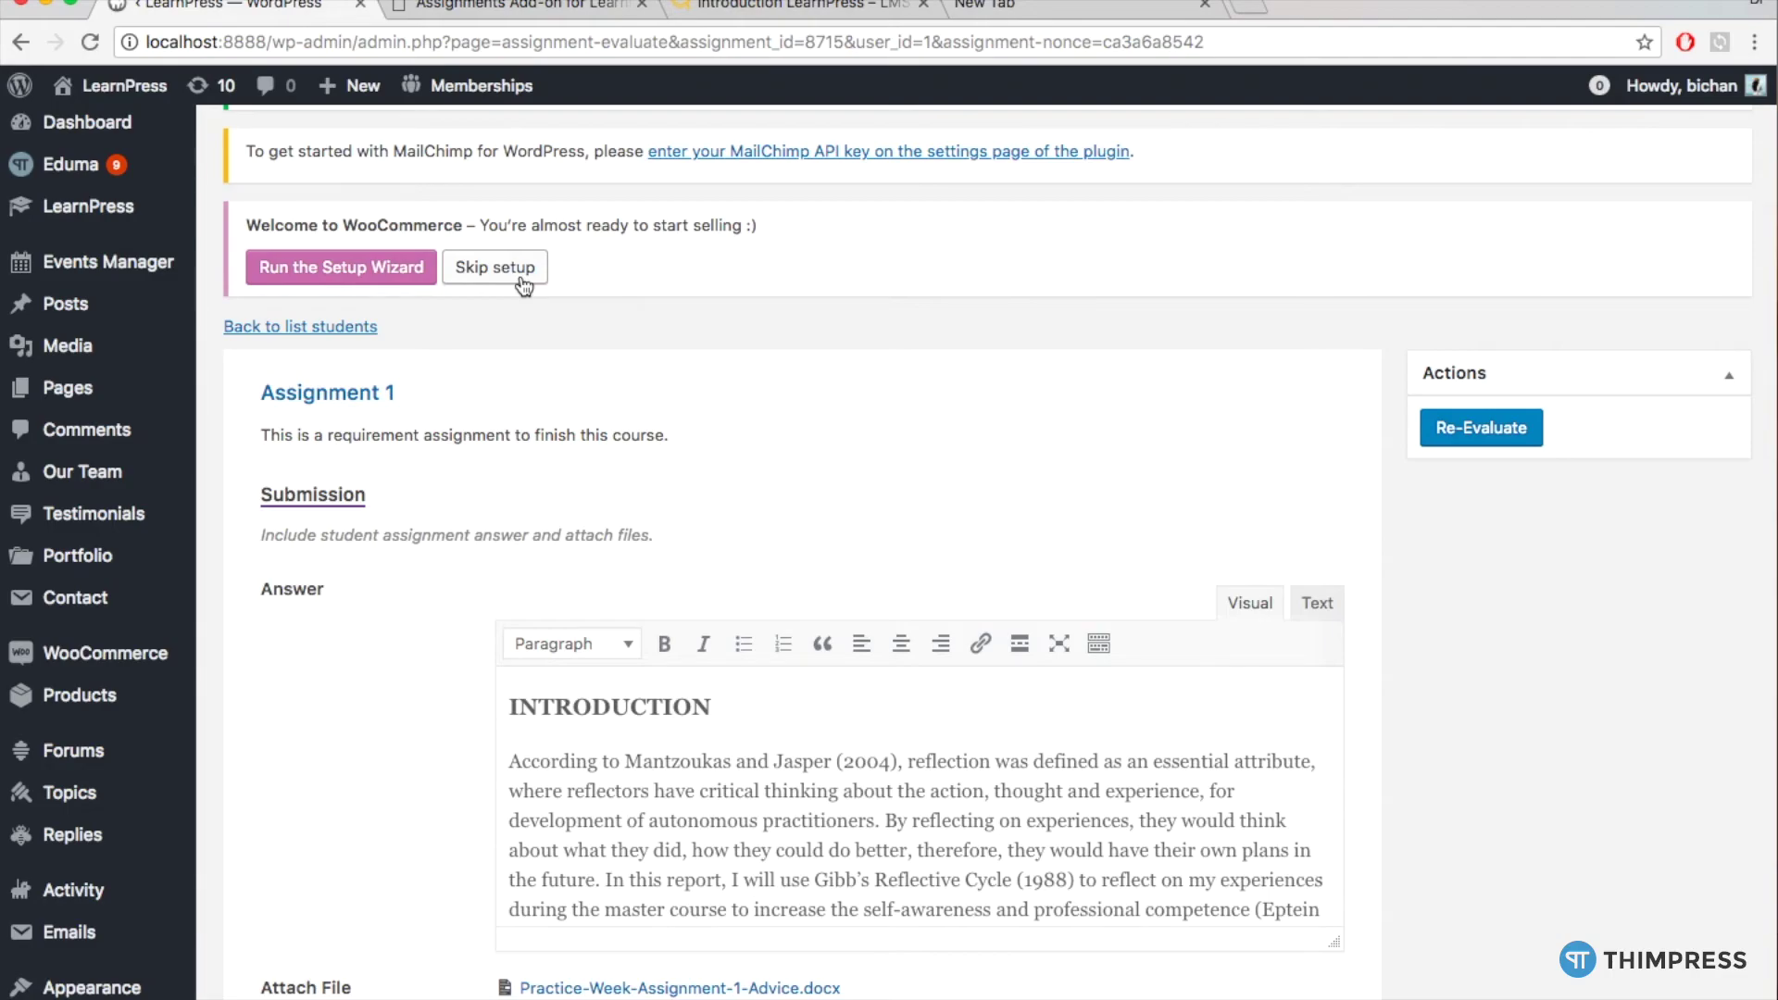
scroll(524, 285, down, 1)
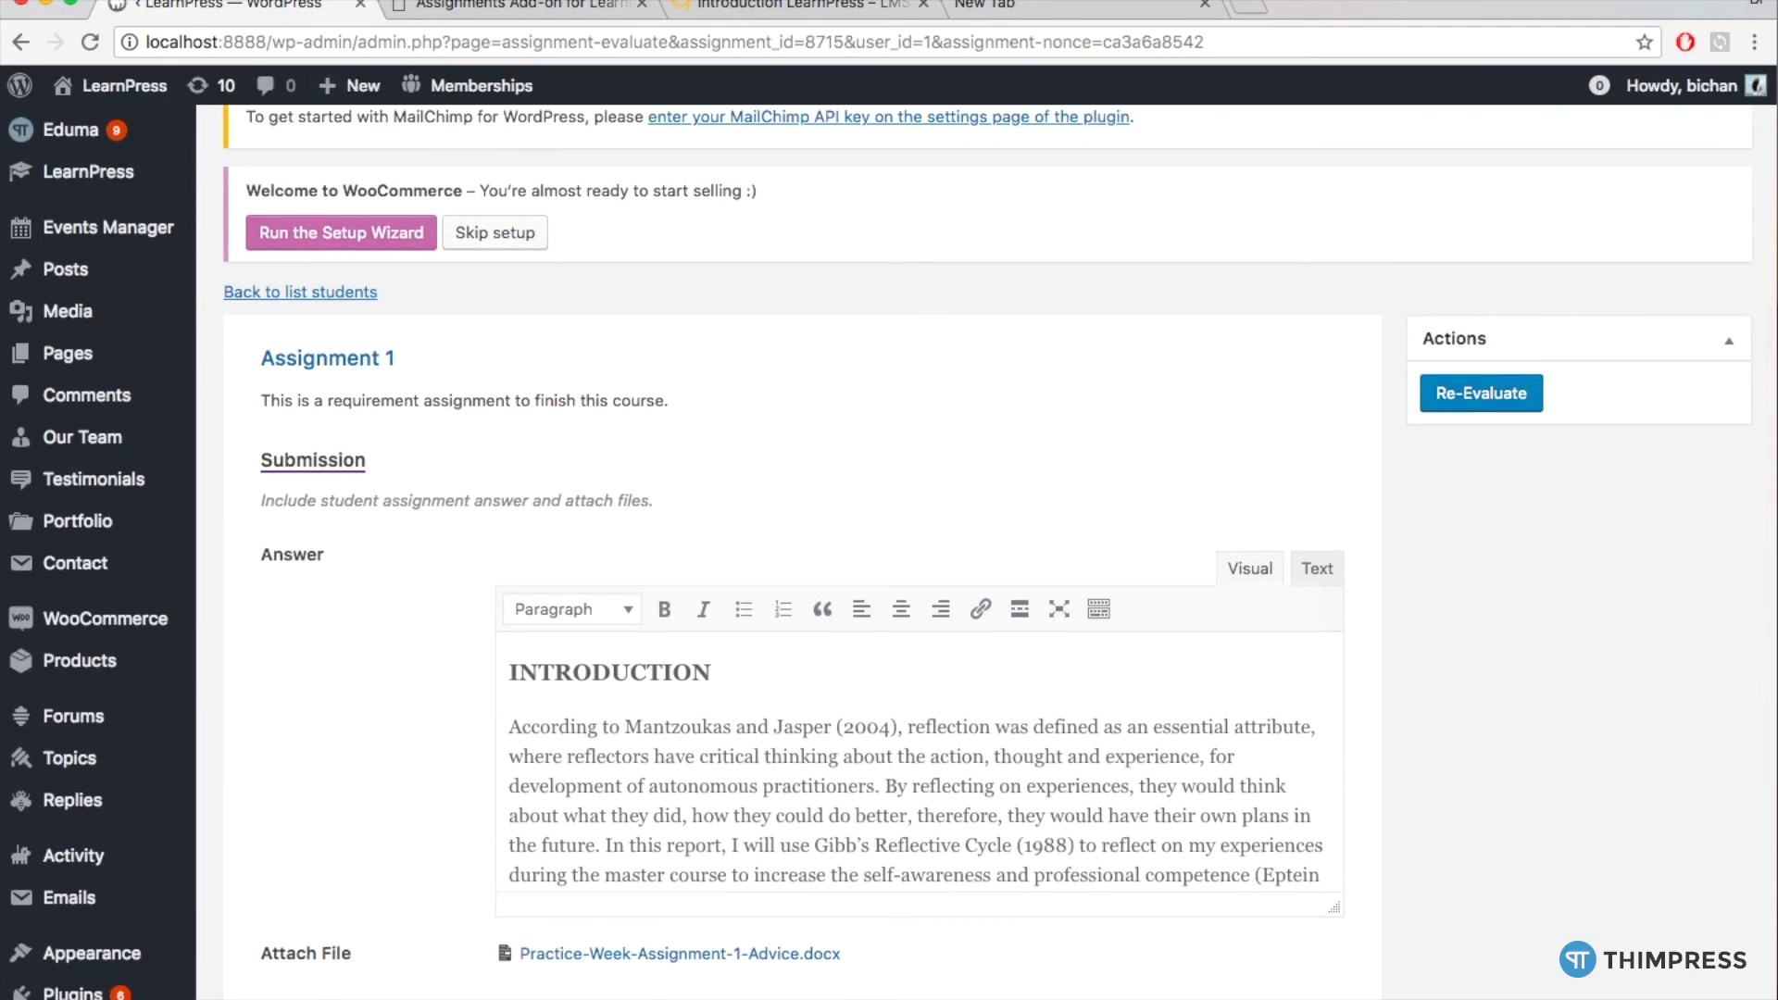
mouse_move(98, 93)
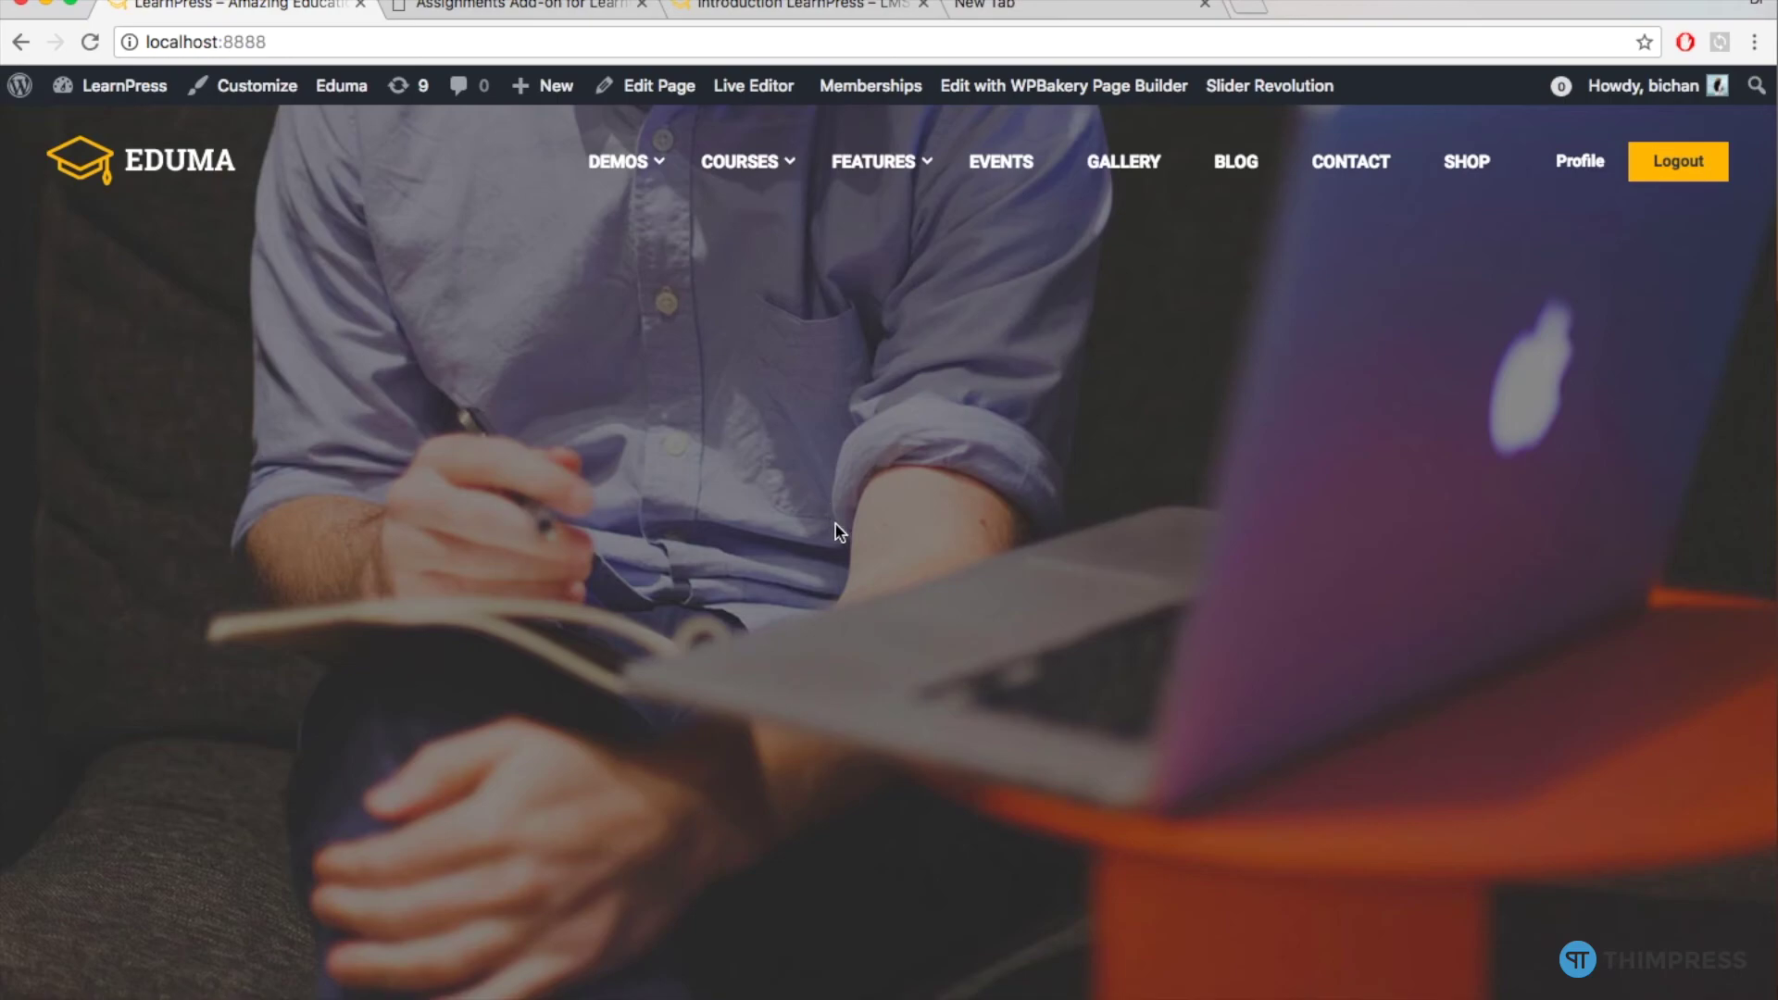
Scroll the Eduma home page through its New Courses and Learning Objectives sections
scroll(836, 530, down, 6)
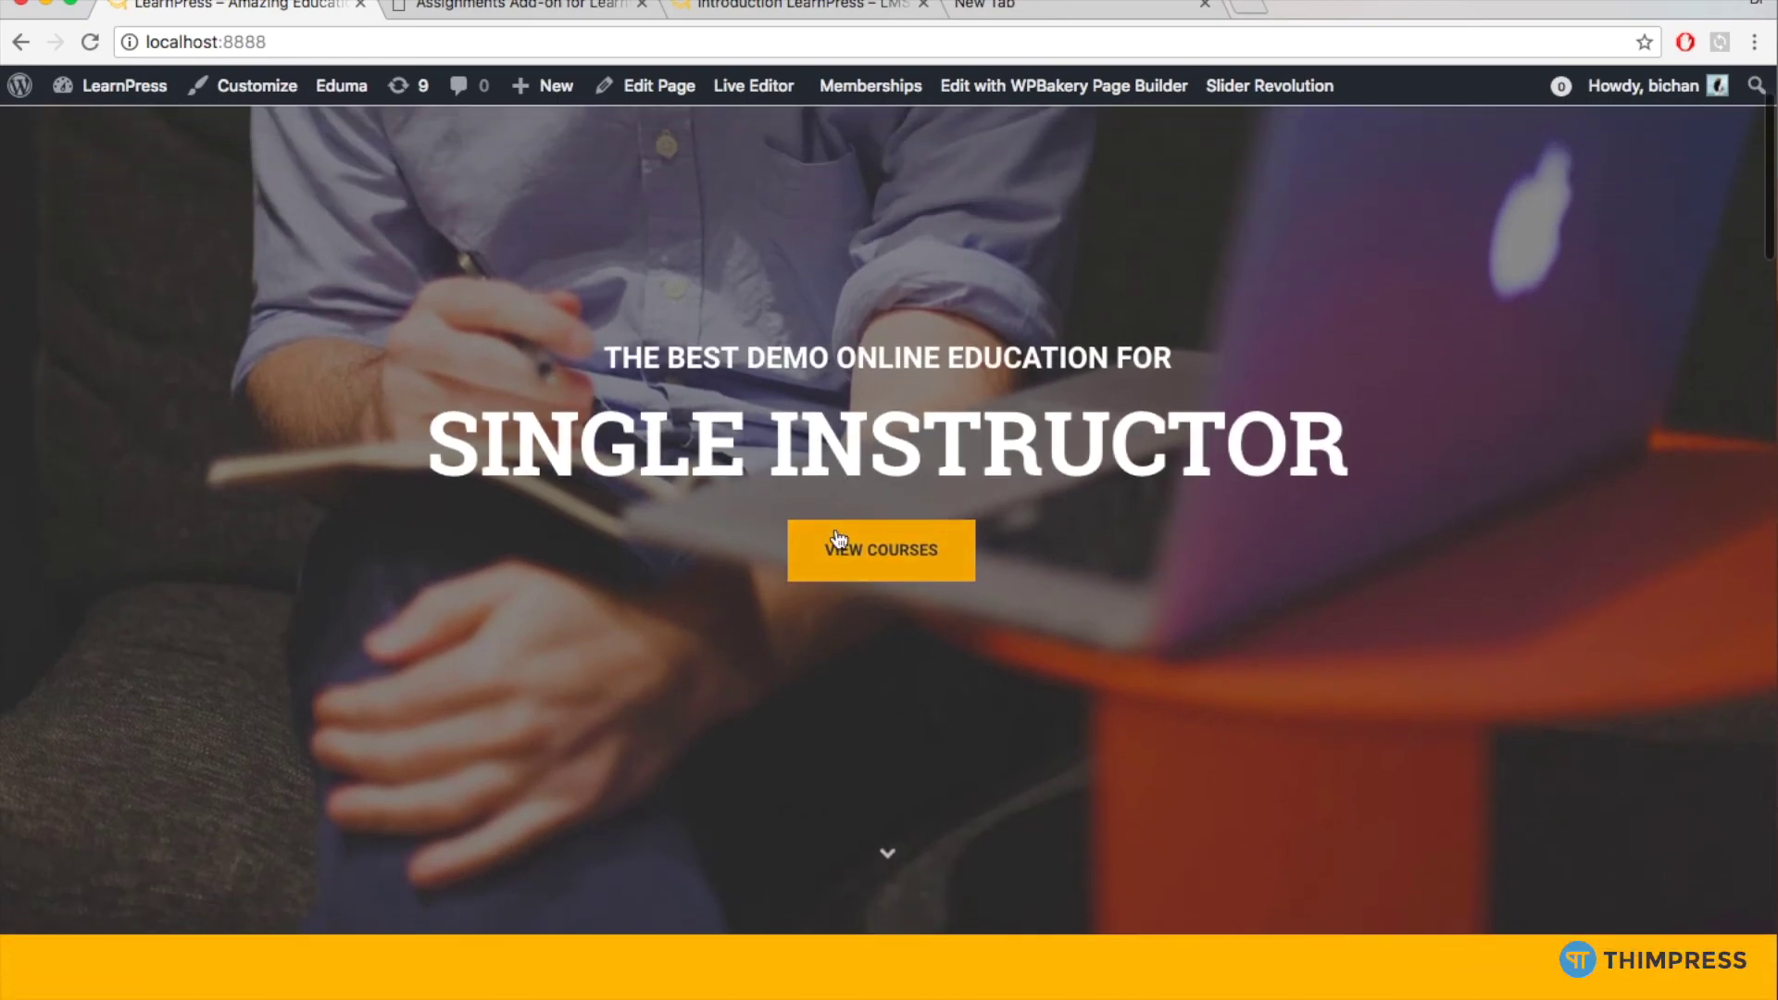
scroll(836, 535, down, 5)
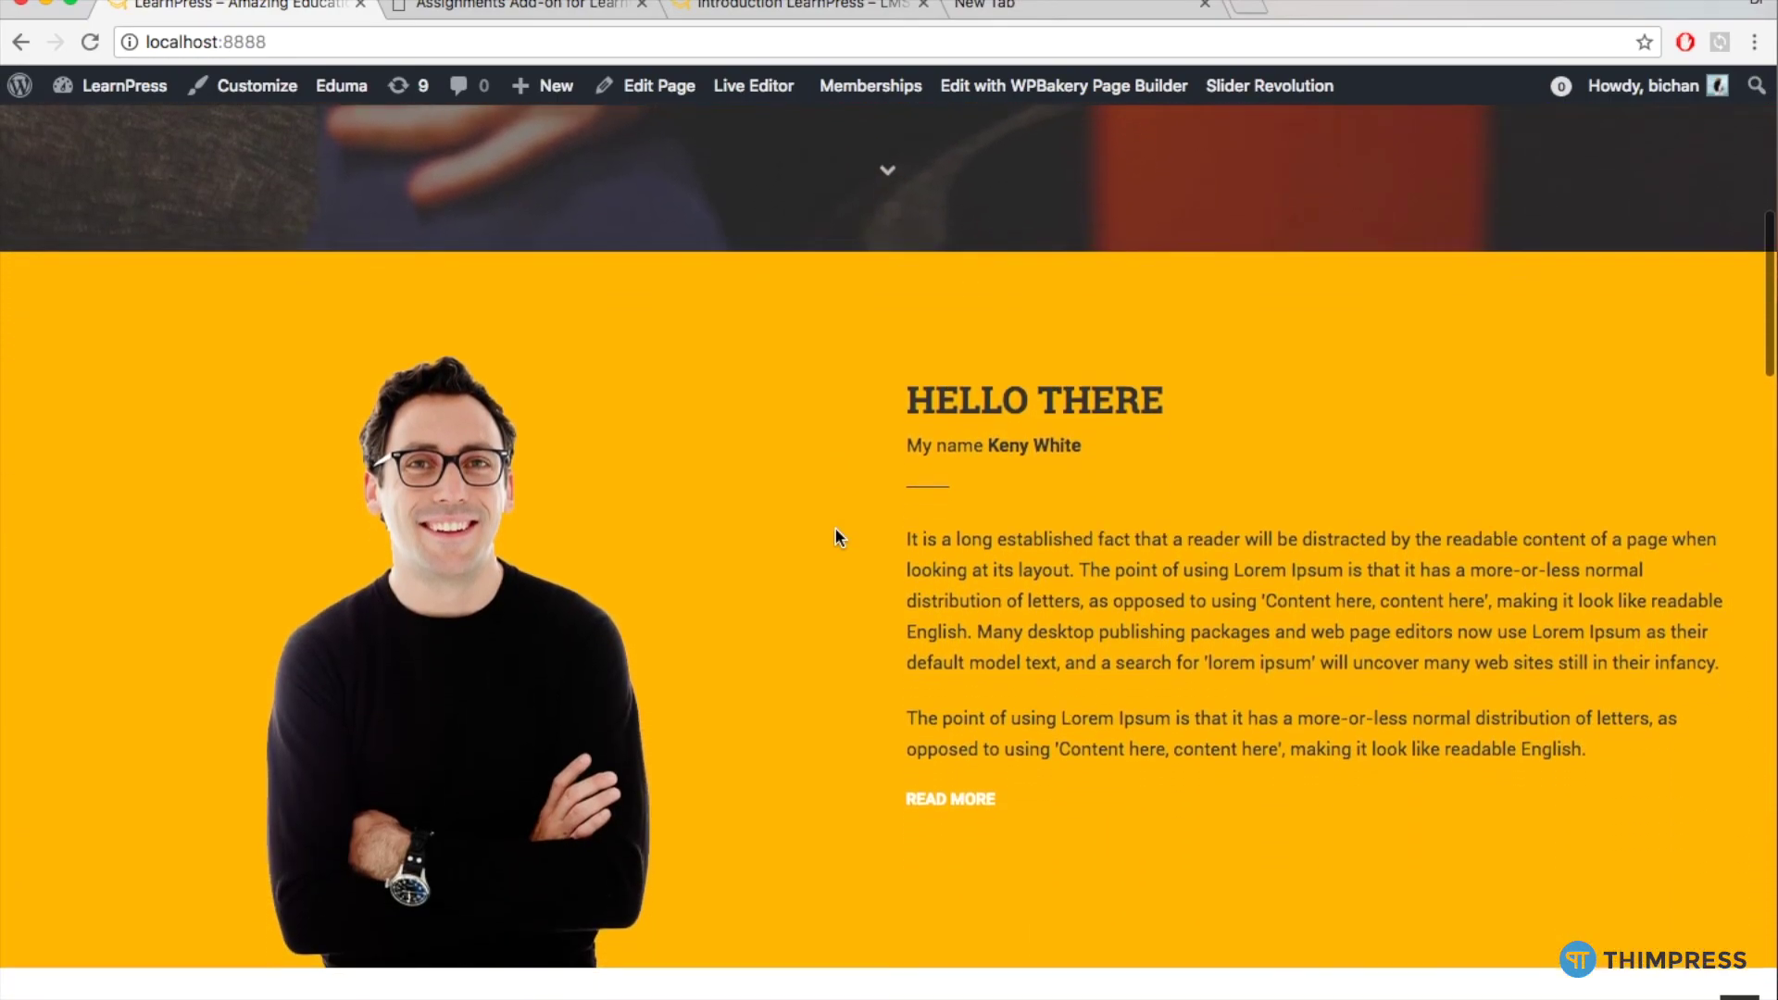
scroll(835, 530, down, 5)
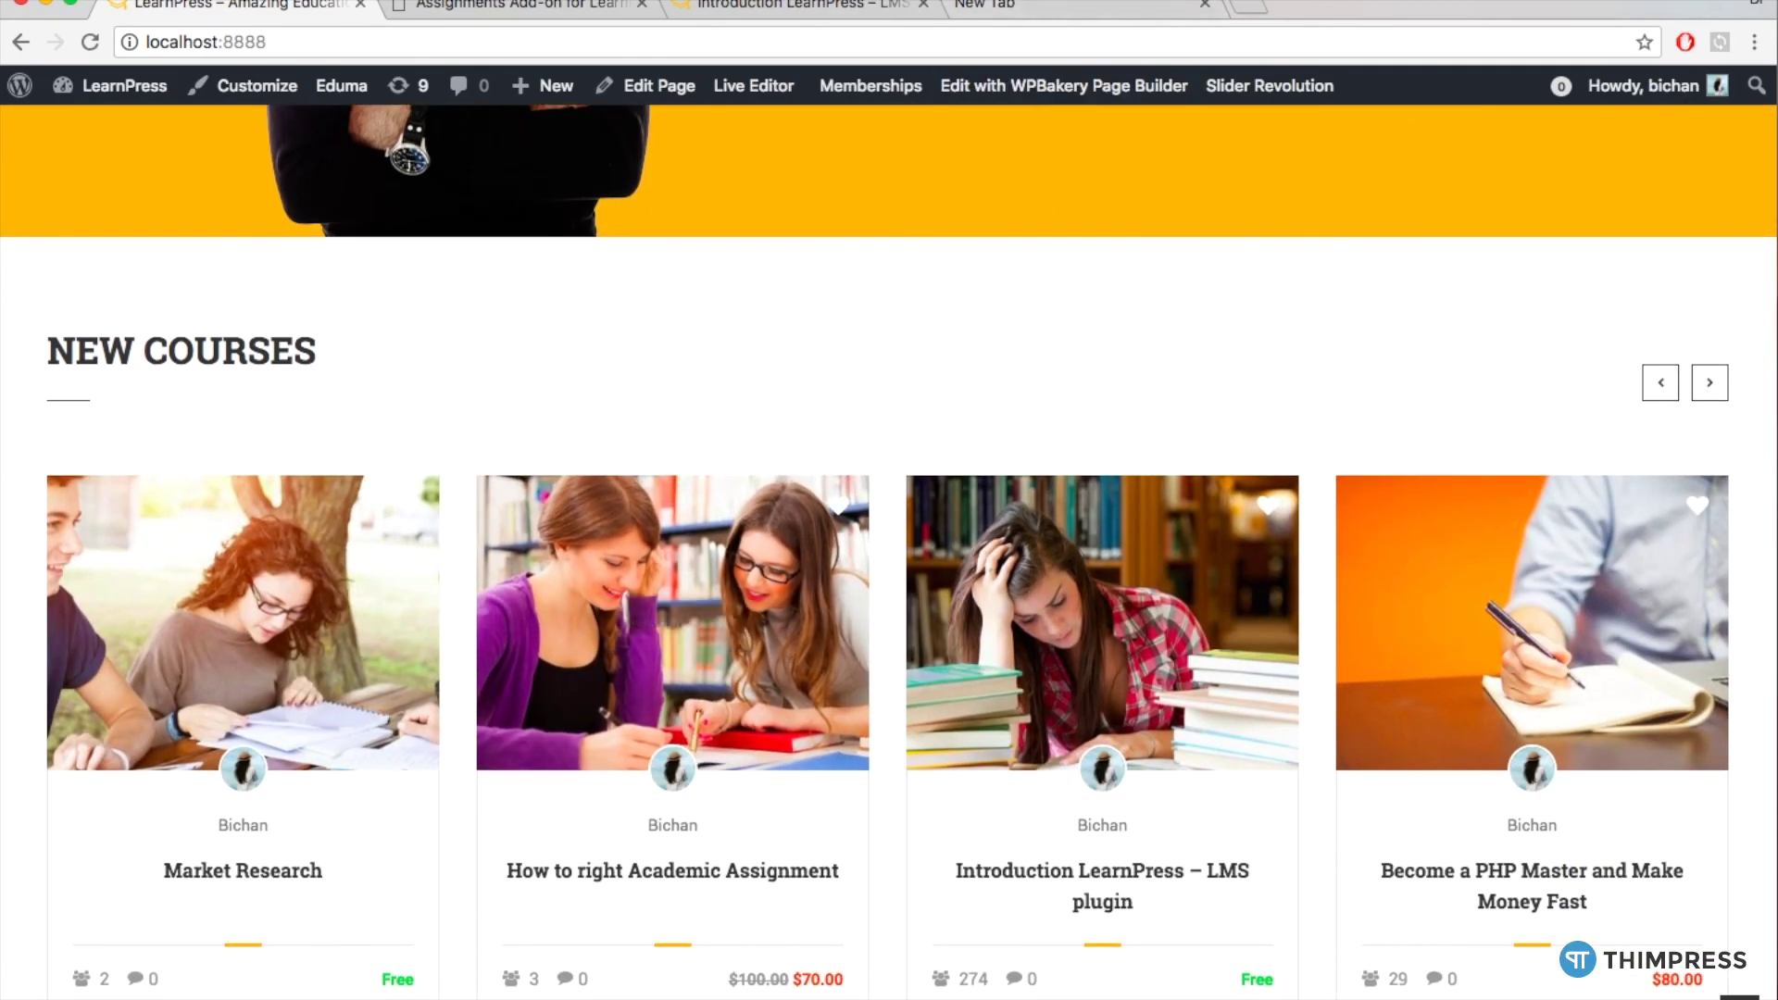
scroll(1027, 314, down, 13)
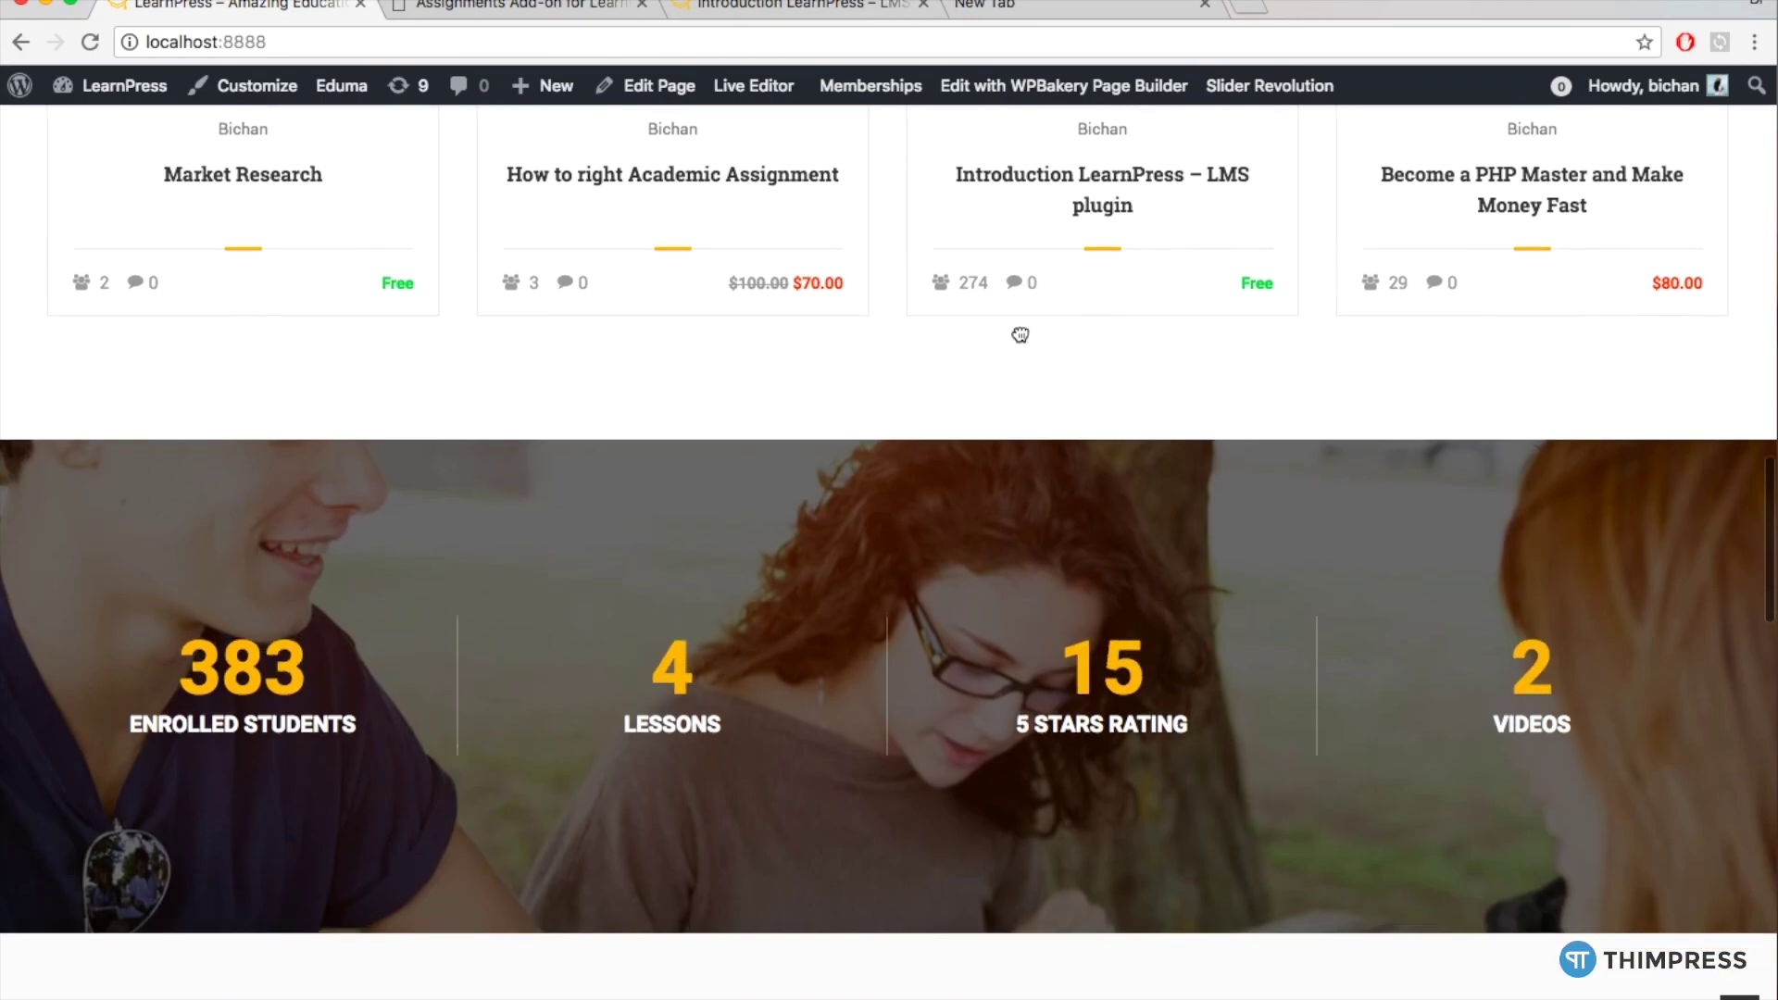
scroll(1020, 333, down, 6)
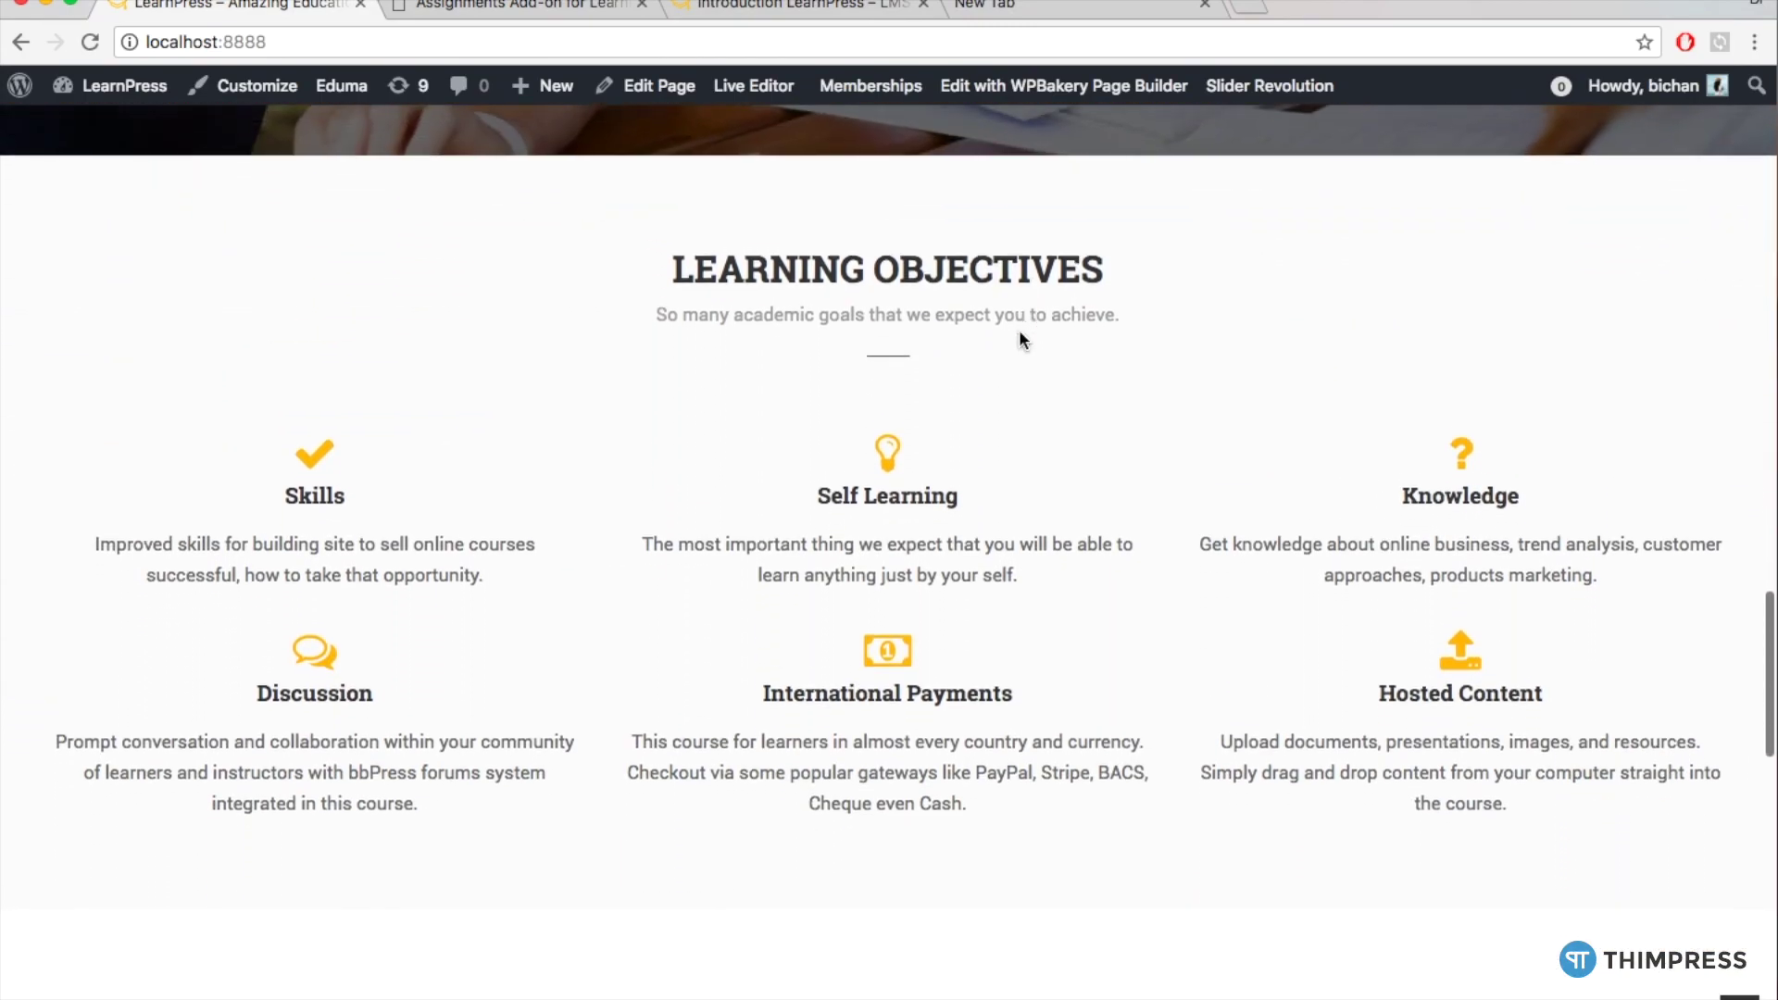
scroll(1019, 341, down, 6)
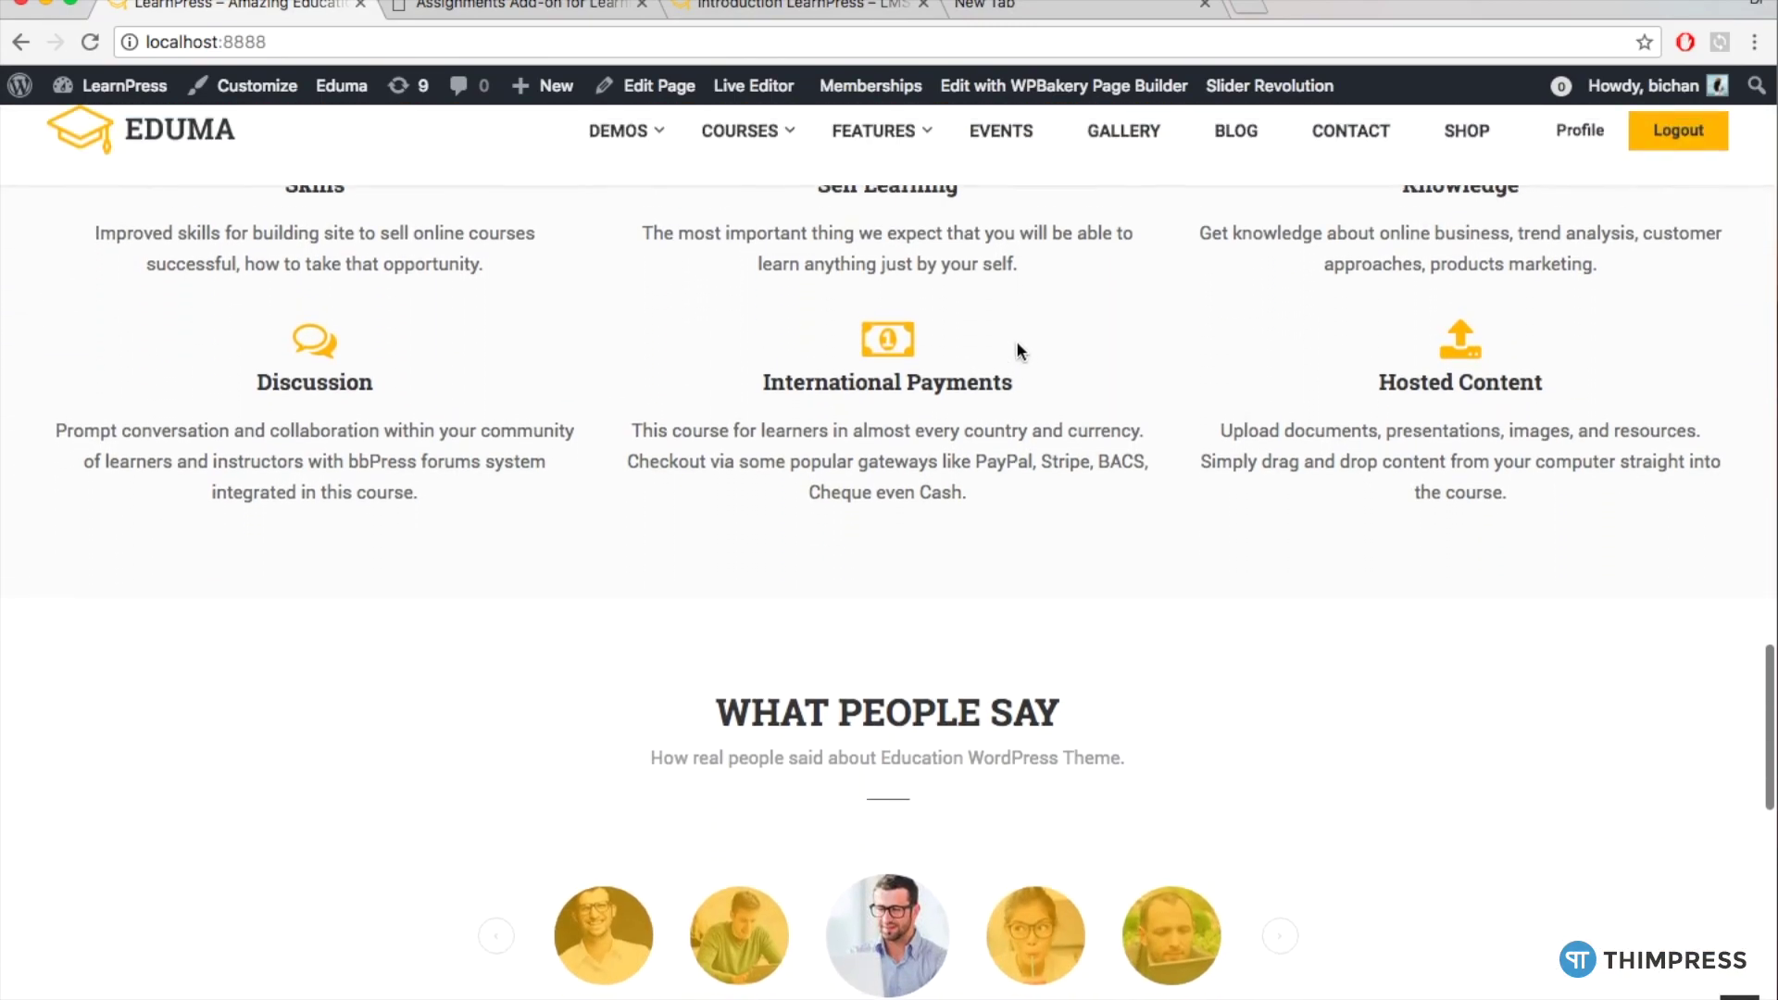